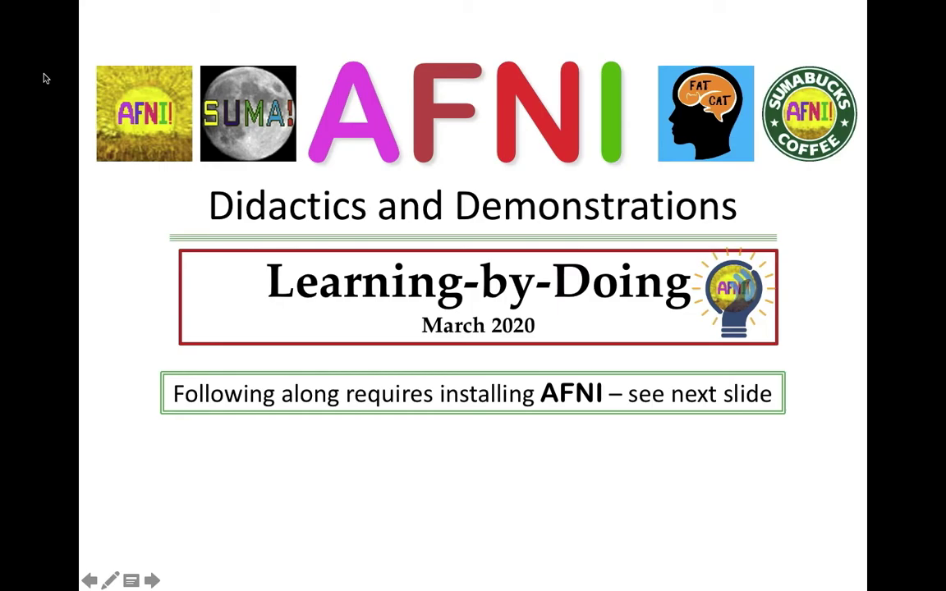
- Exit QuickTime's full-screen playback of the AFNI title slide to reveal the Terminal listing
mouse_move(249, 60)
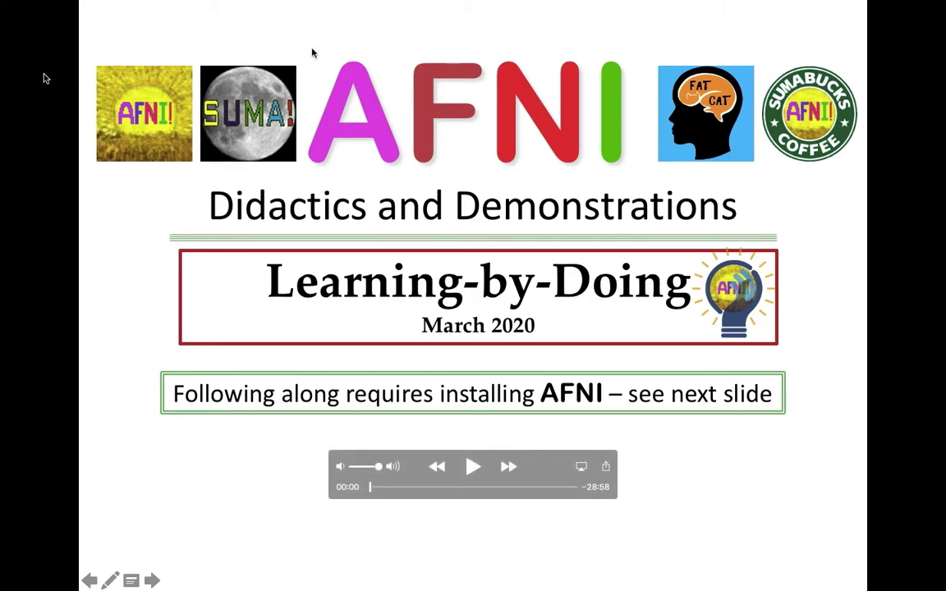
key("Escape")
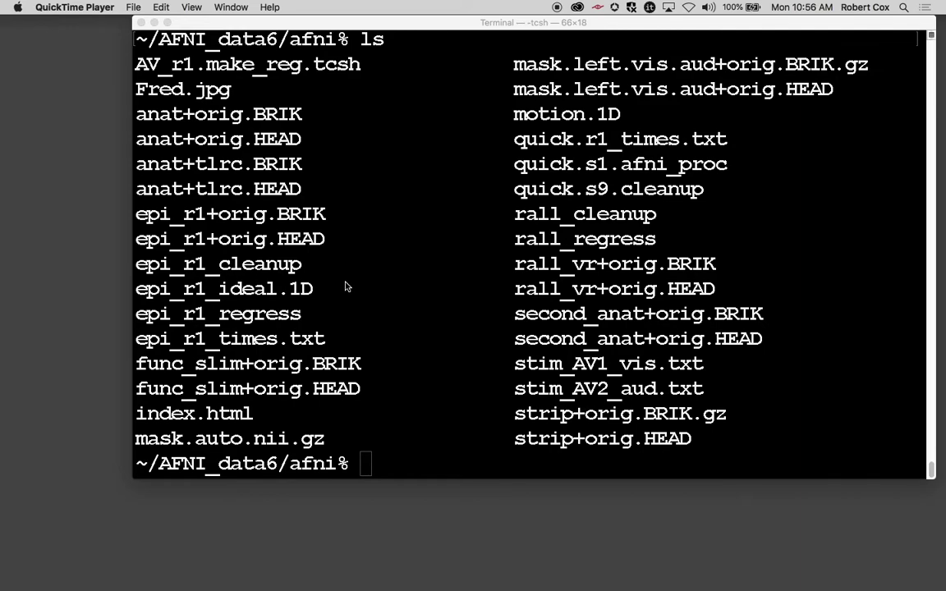
- Enter the afni command at the Terminal prompt in ~/AFNI_data6/afni
left_click(346, 285)
type("afni")
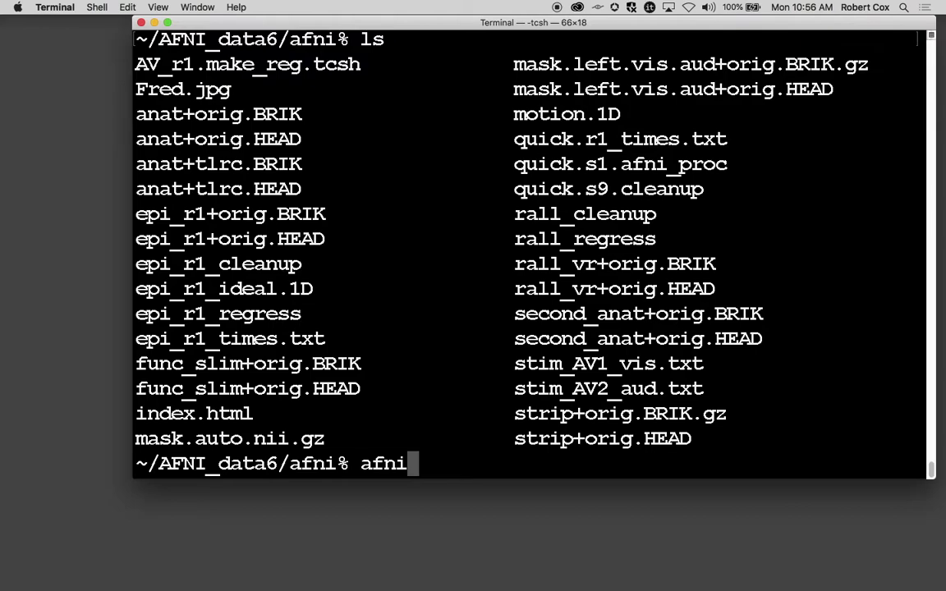
- Run afni and nudge the AFNI control panel higher on screen
key("Return")
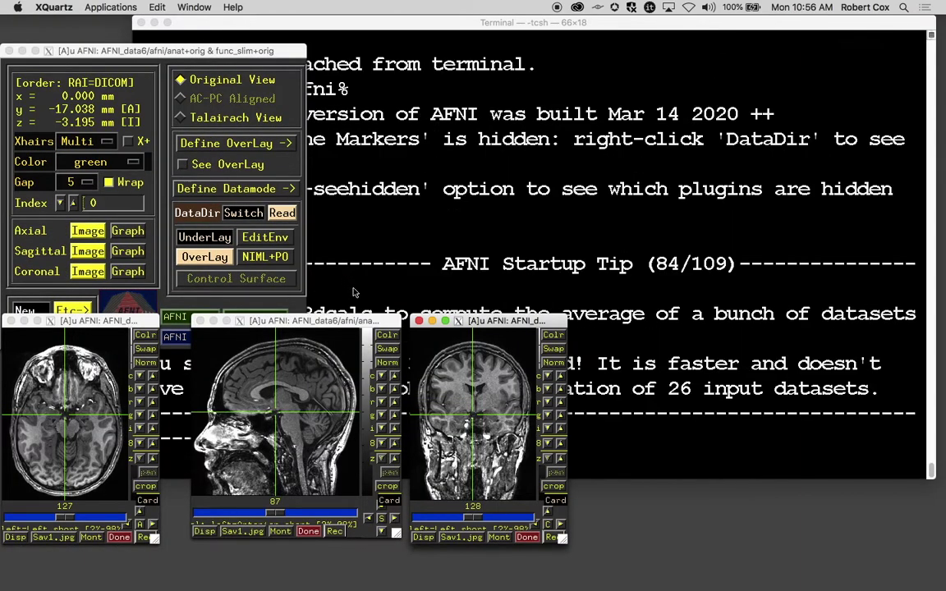
left_click(167, 50)
left_click_drag(167, 49, 164, 32)
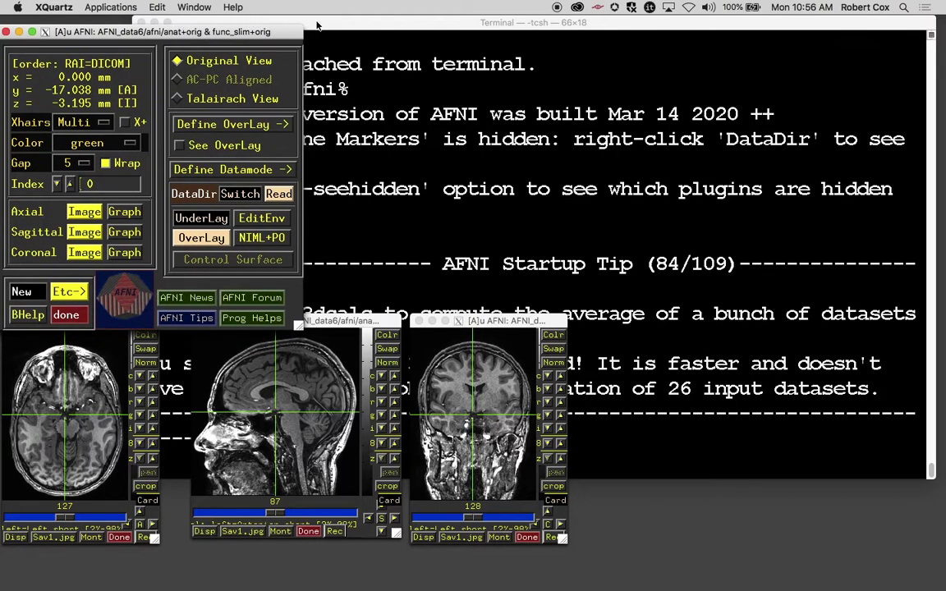
- Minimize Terminal and move the AFNI control panel to the top of the screen
left_click(287, 23)
left_click(154, 23)
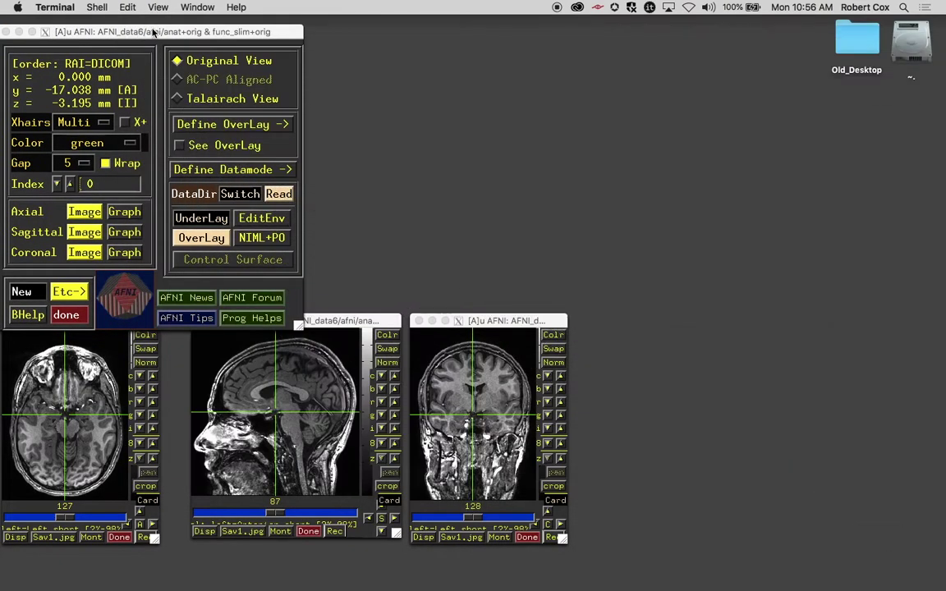
left_click_drag(141, 32, 154, 13)
- View PowerPoint slide 19 on AFNI popup menus, then minimize the presentation
mouse_move(690, 579)
left_click(663, 567)
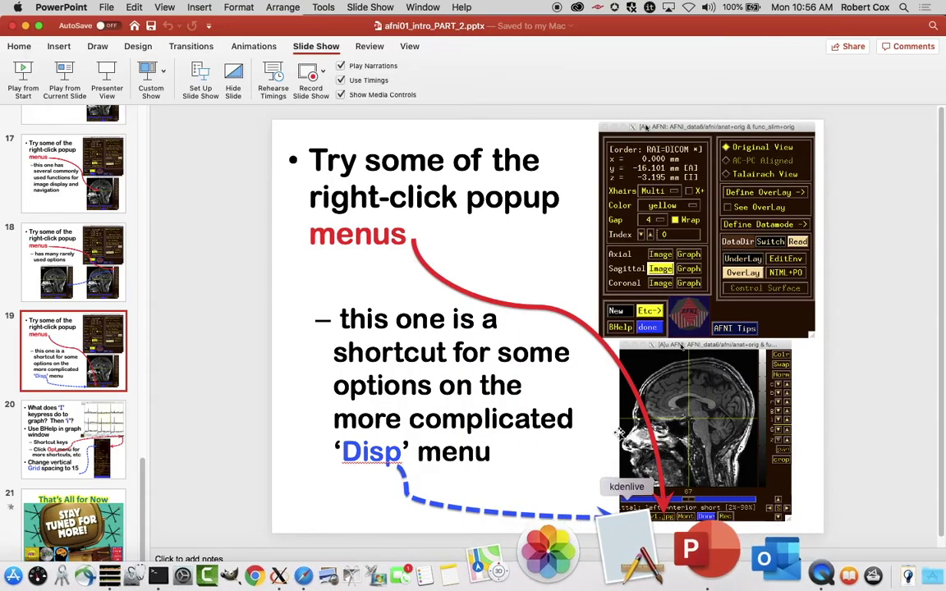
left_click(25, 27)
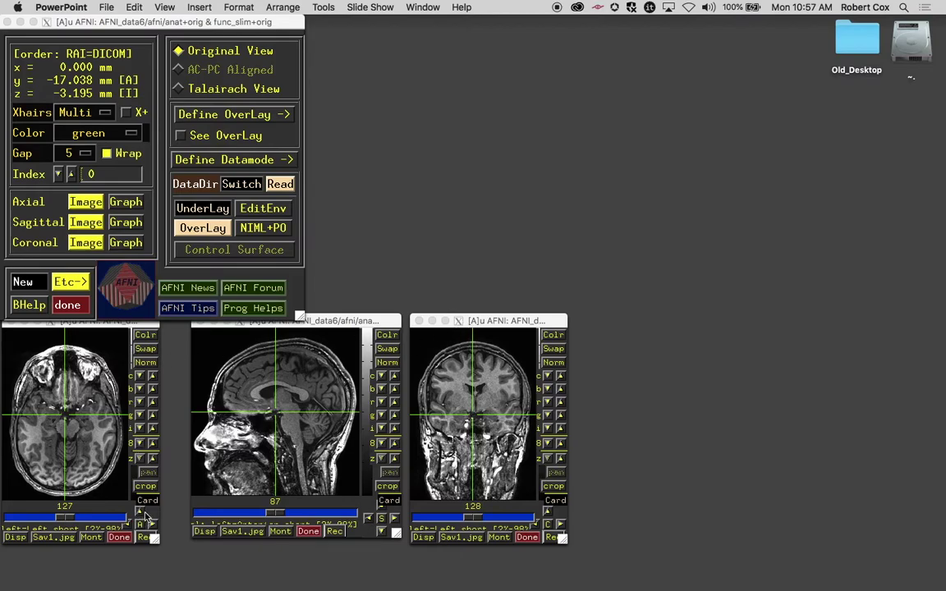
- Close the sagittal and coronal viewers, then place the axial viewer beside the controller and enlarge it
left_click_drag(233, 322, 239, 325)
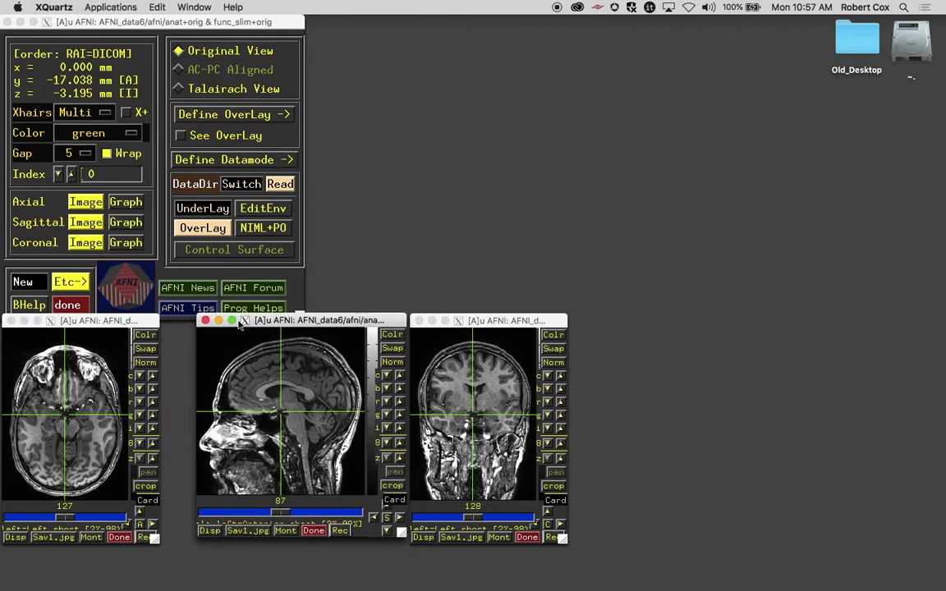
left_click(205, 320)
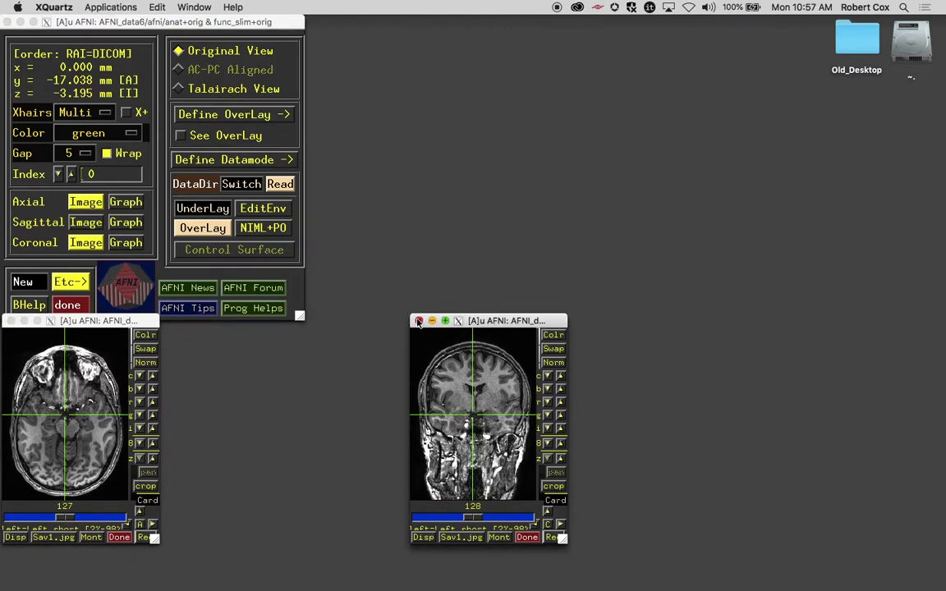
left_click(419, 321)
left_click_drag(130, 321, 473, 13)
left_click_drag(493, 240, 610, 369)
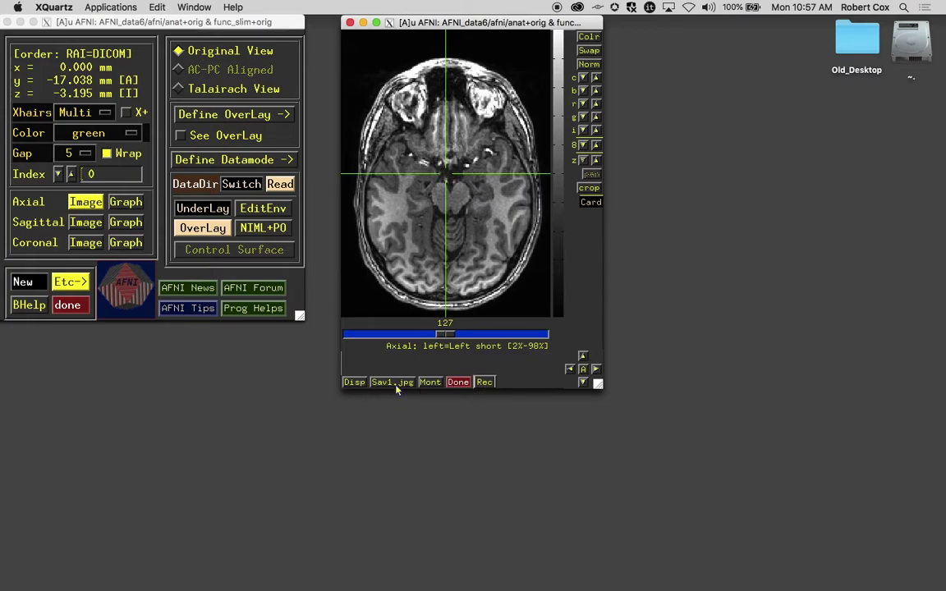
- Save the axial image as a single JPEG with the prefix Fred using Sav1.jpg
left_click(395, 384)
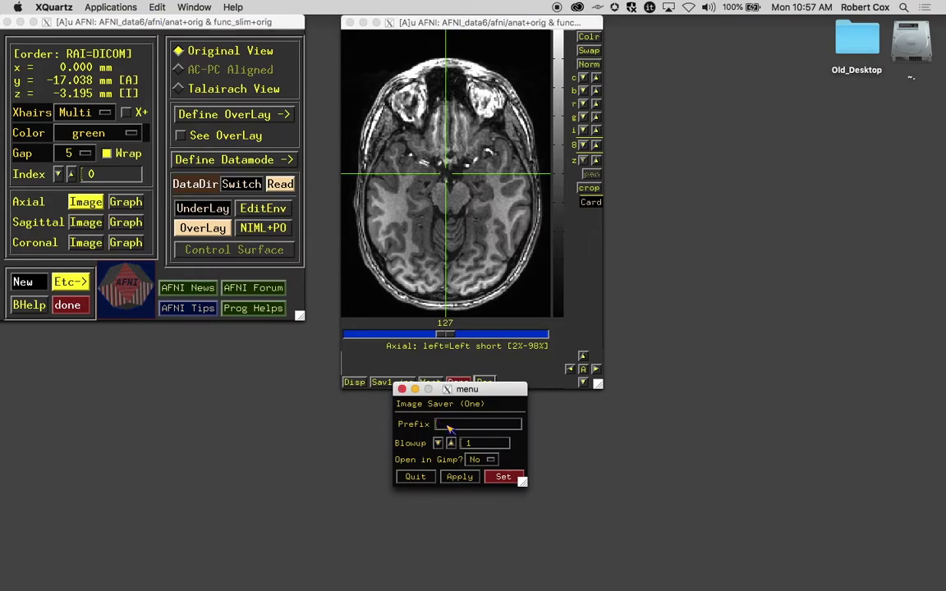
left_click(448, 426)
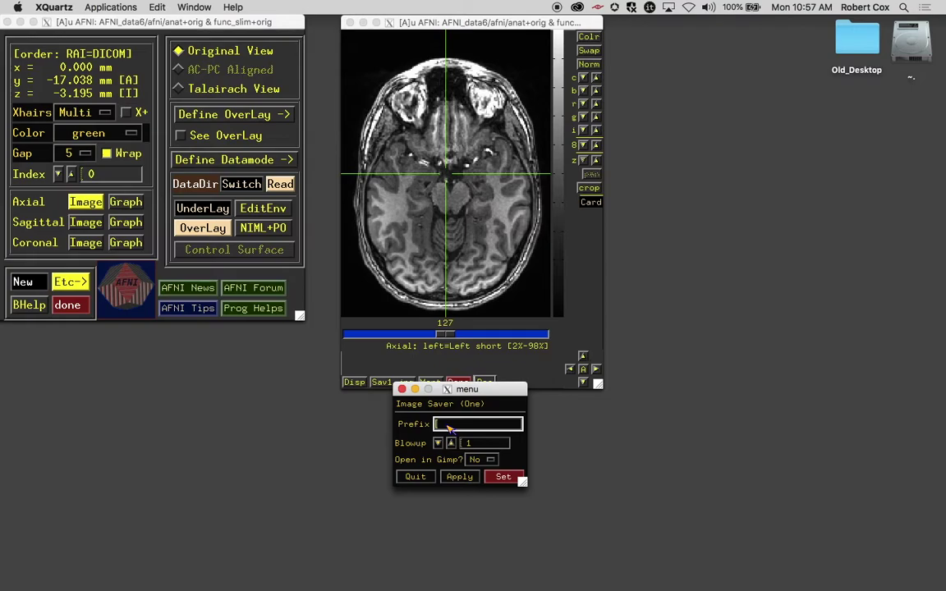
type("Fred")
left_click(439, 443)
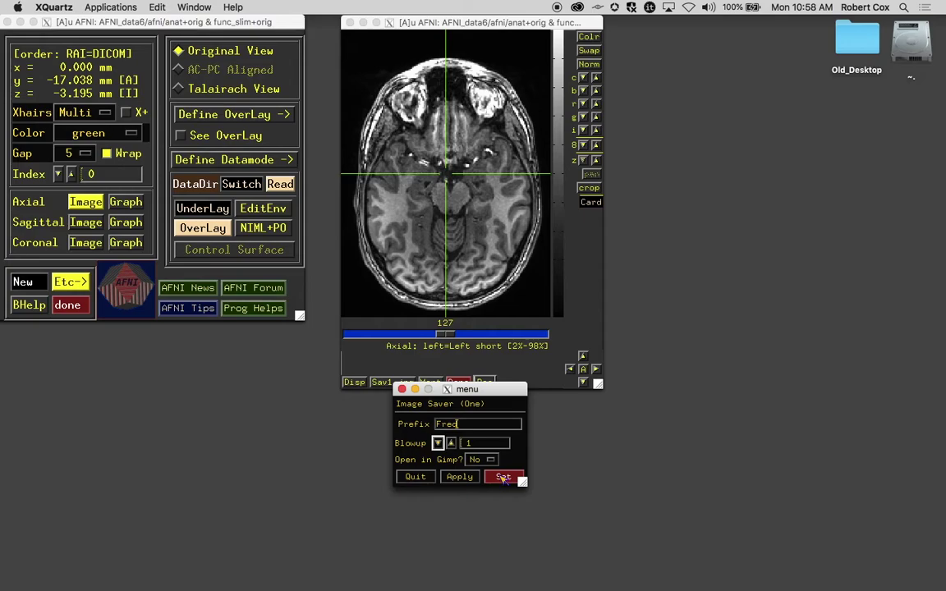
left_click(503, 477)
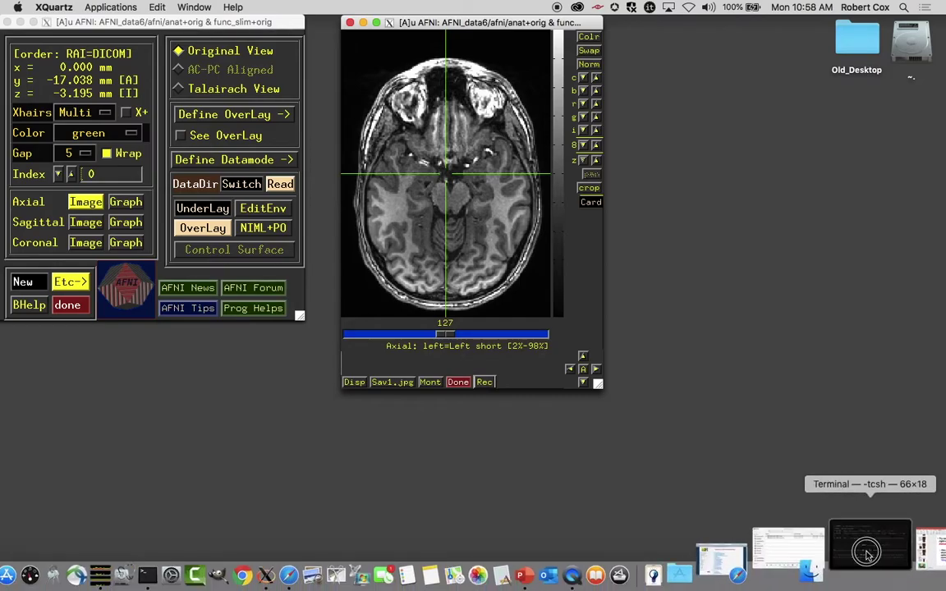
- Restore Terminal and enter 'open Fred.jpg' at a fresh prompt
left_click(856, 550)
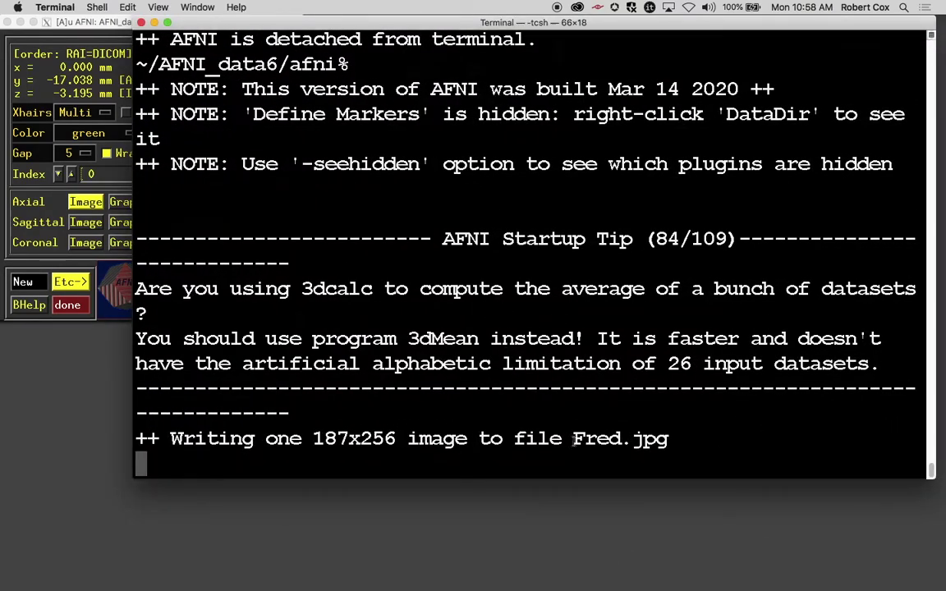
key("Return")
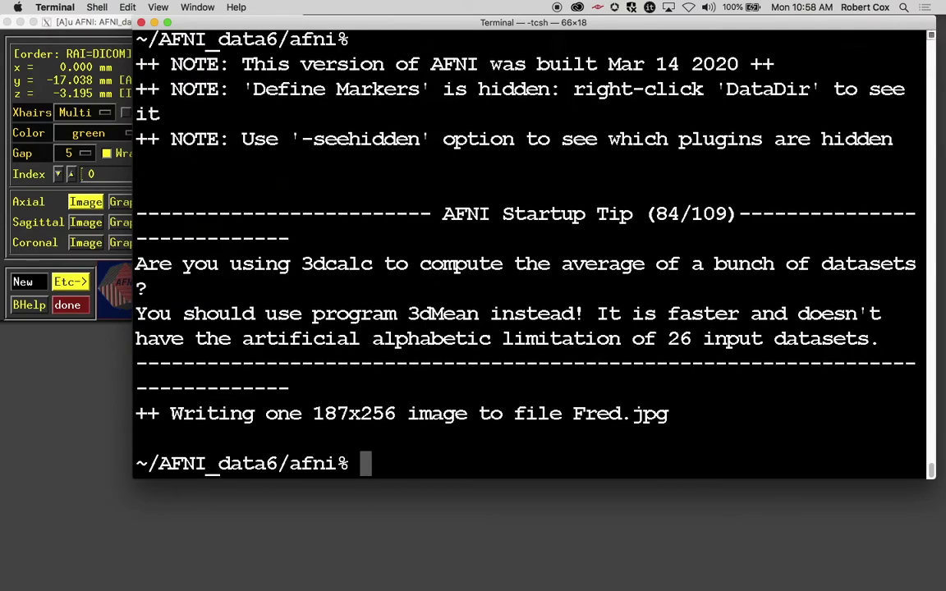
type("ope")
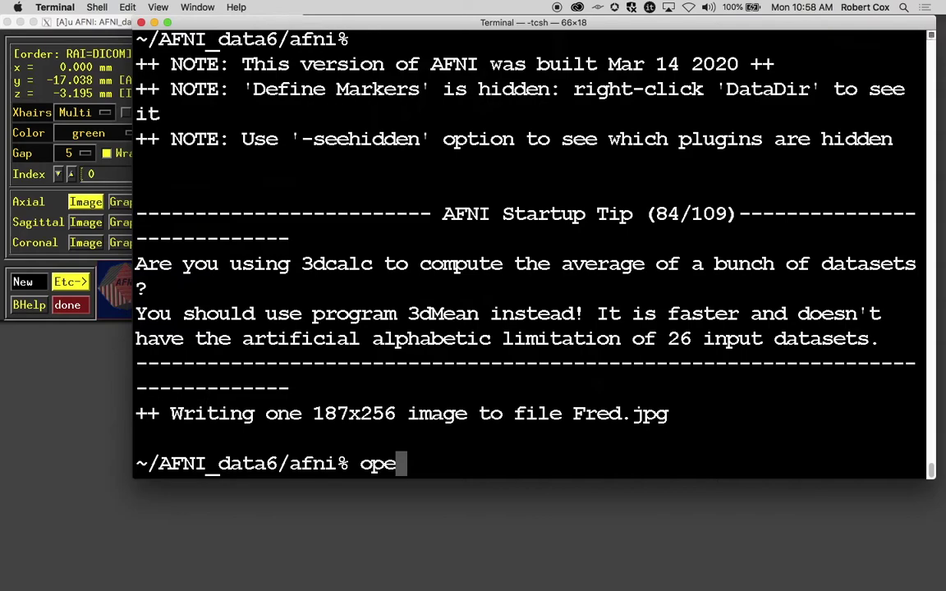
type("n Fred.jpg")
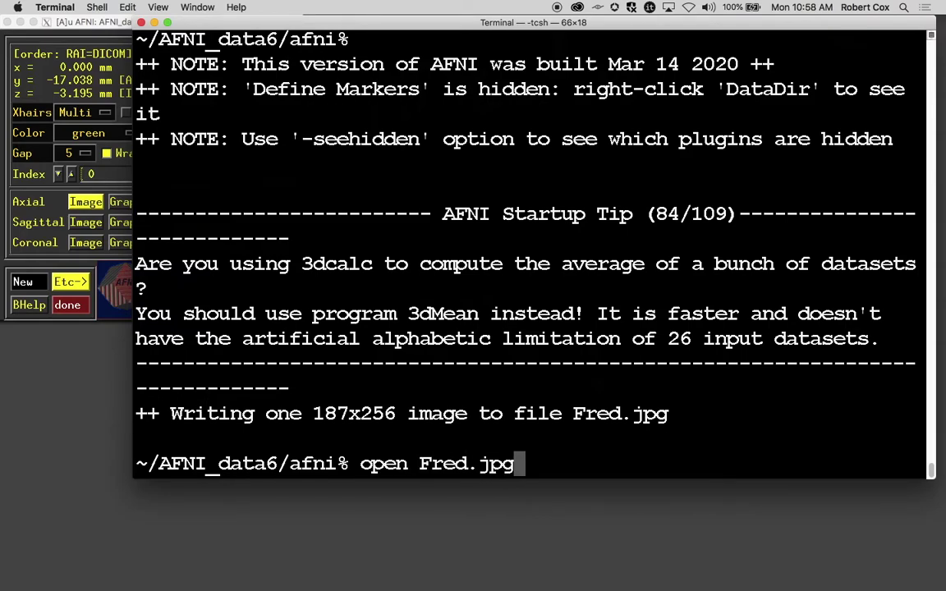
- Open Fred.jpg in Preview, enlarge the window to inspect the slice, then close it
key("Return")
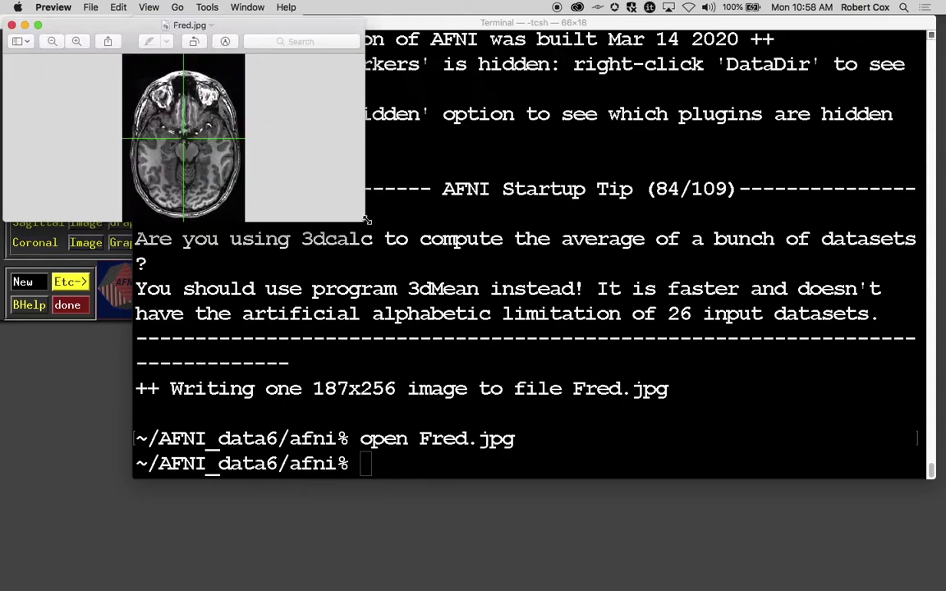
left_click_drag(363, 219, 505, 424)
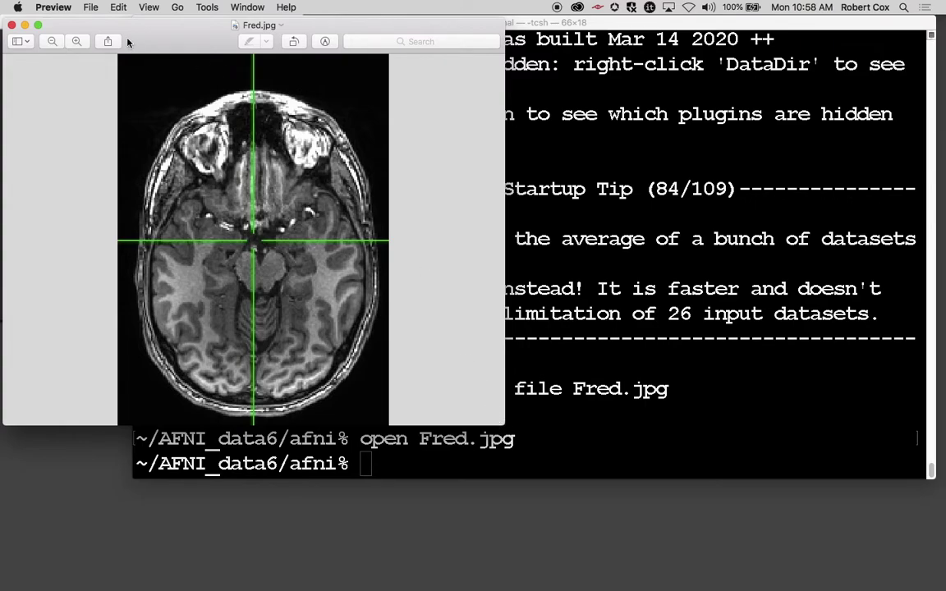
left_click(11, 26)
left_click(12, 25)
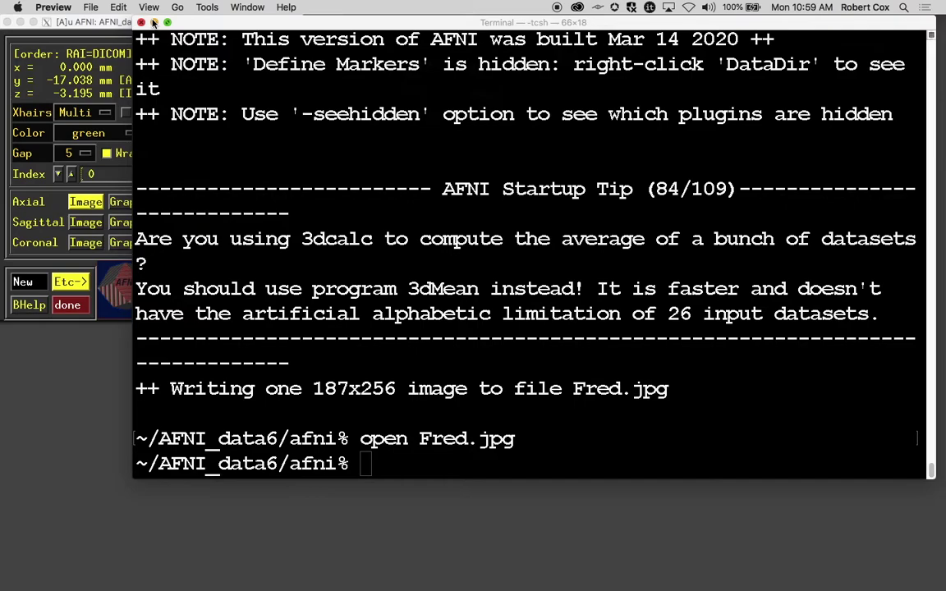
- Minimize Terminal to reveal the AFNI controller and enlarged axial viewer
left_click(374, 298)
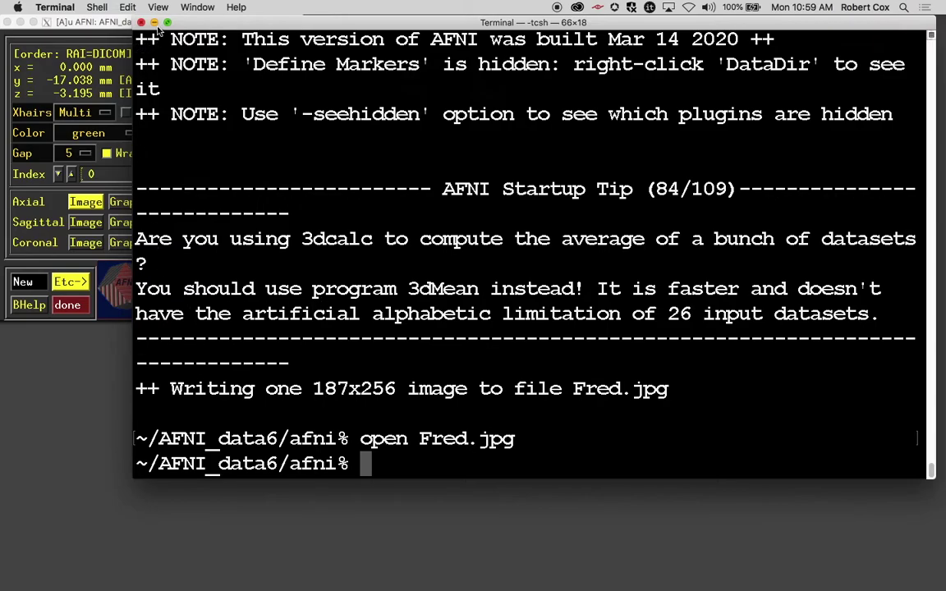
left_click(154, 22)
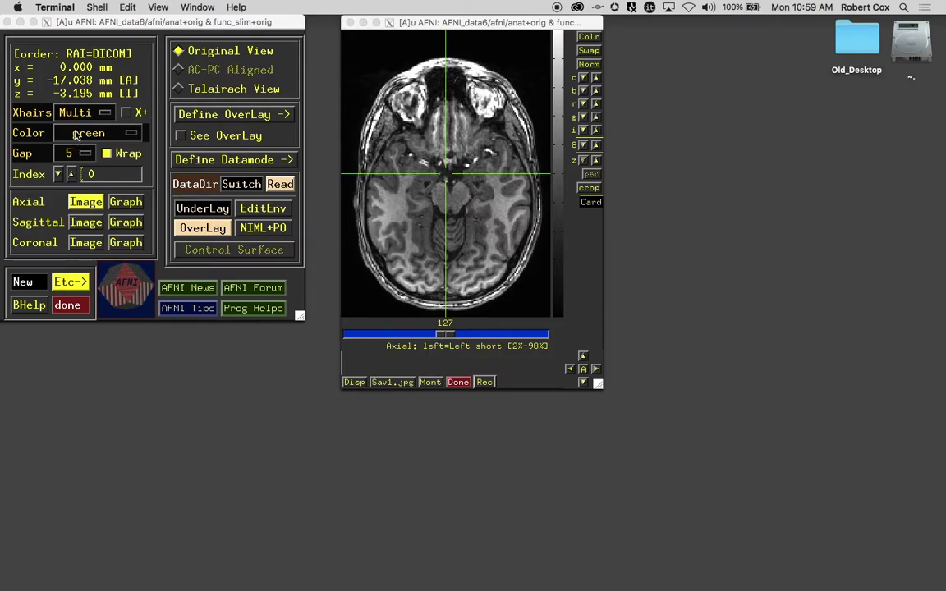
- Turn Xhairs off, re-save the axial image as Fred.jpg, and restore Terminal
left_click_drag(67, 118, 67, 79)
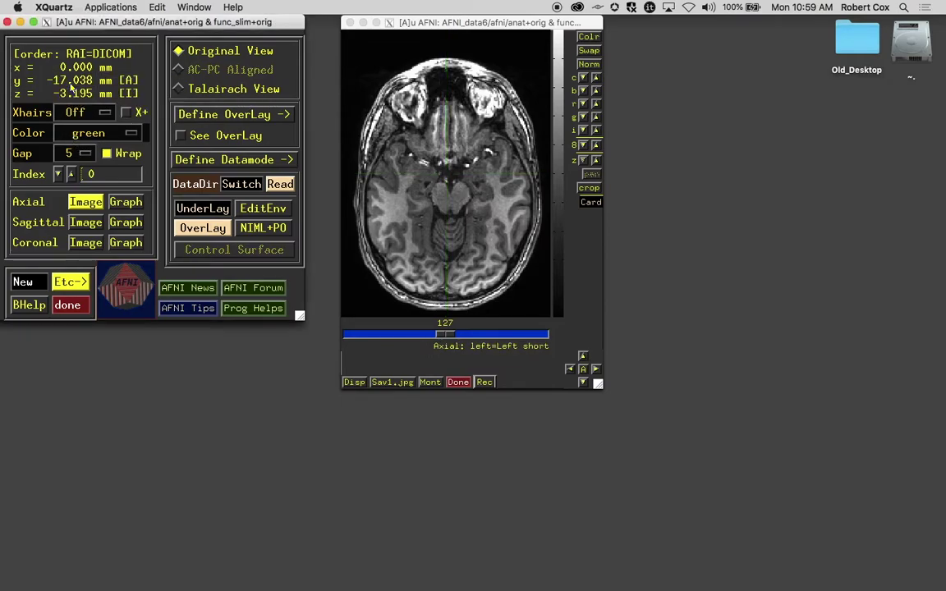
left_click(387, 382)
type("Fred")
left_click(503, 477)
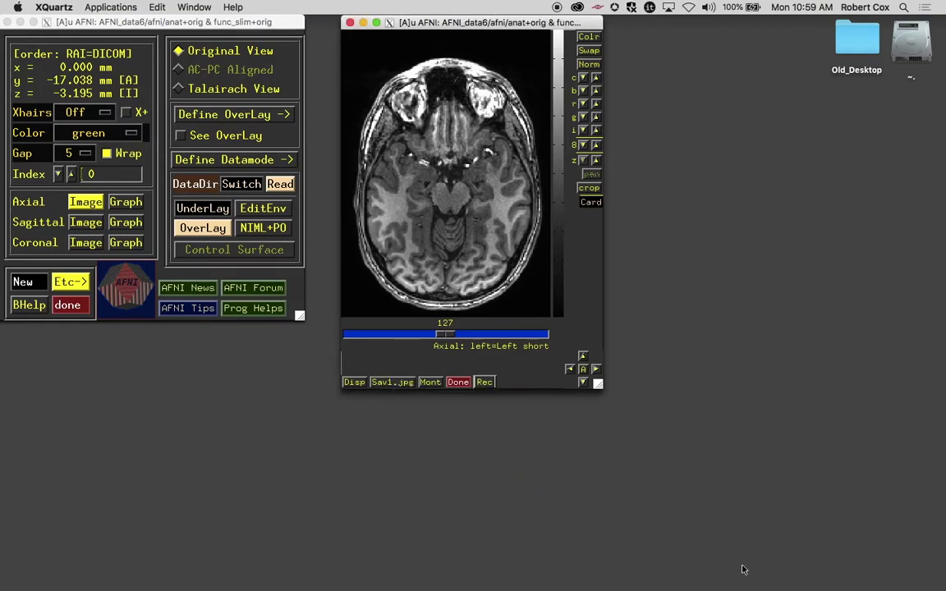
mouse_move(786, 566)
left_click(883, 545)
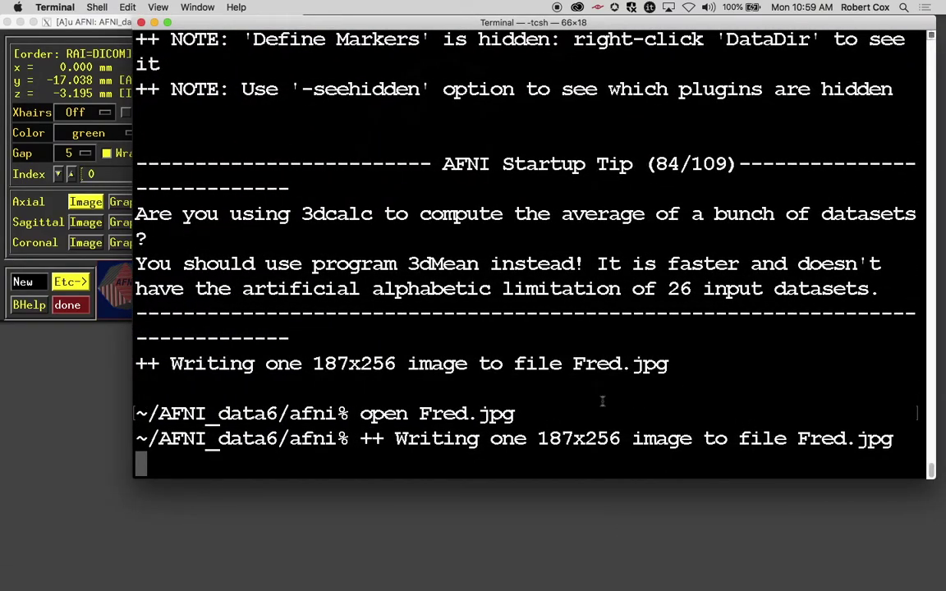
- View the re-saved, crosshair-free Fred.jpg enlarged in Preview, then close it
key("Return")
type("open Fred.jpg")
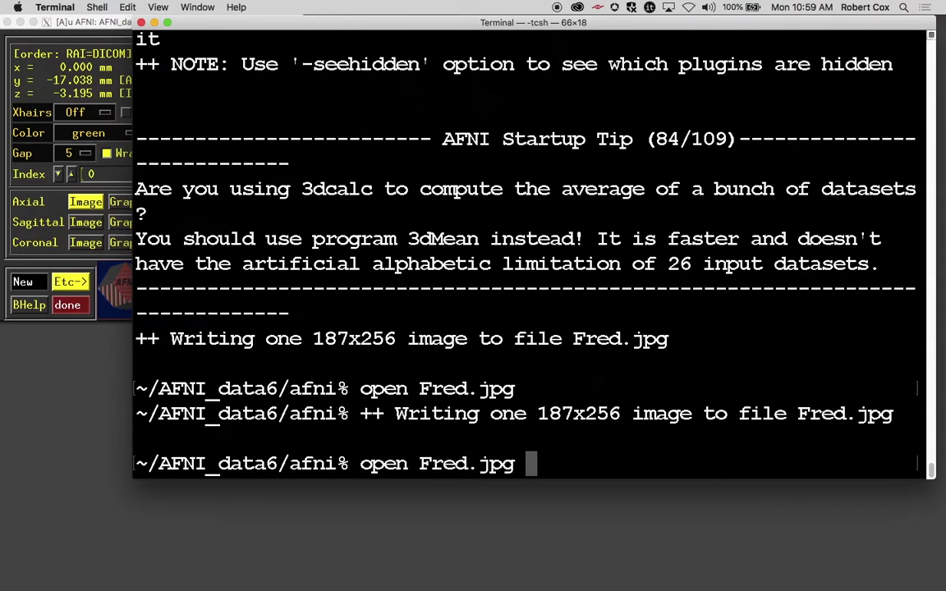
key("Return")
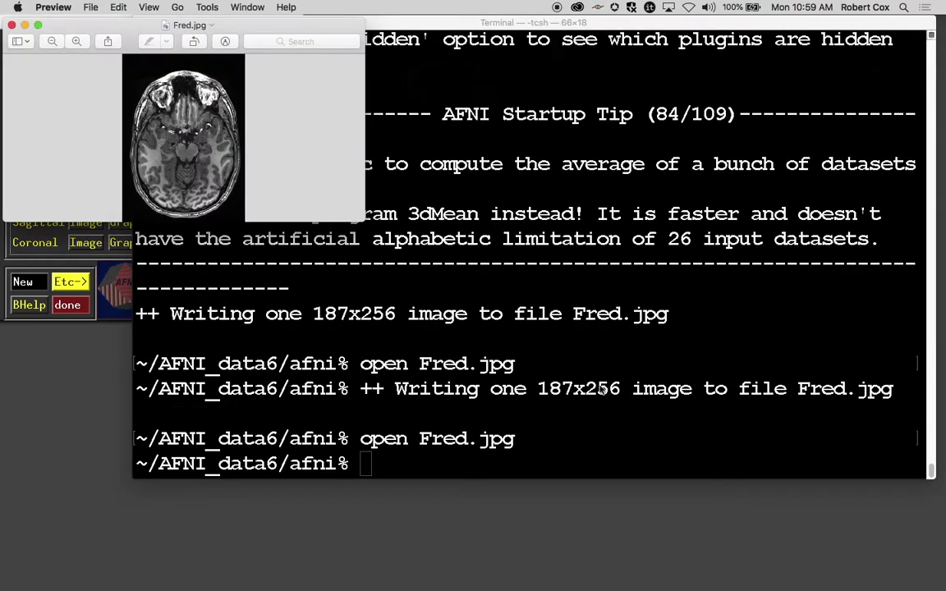
left_click_drag(365, 221, 541, 466)
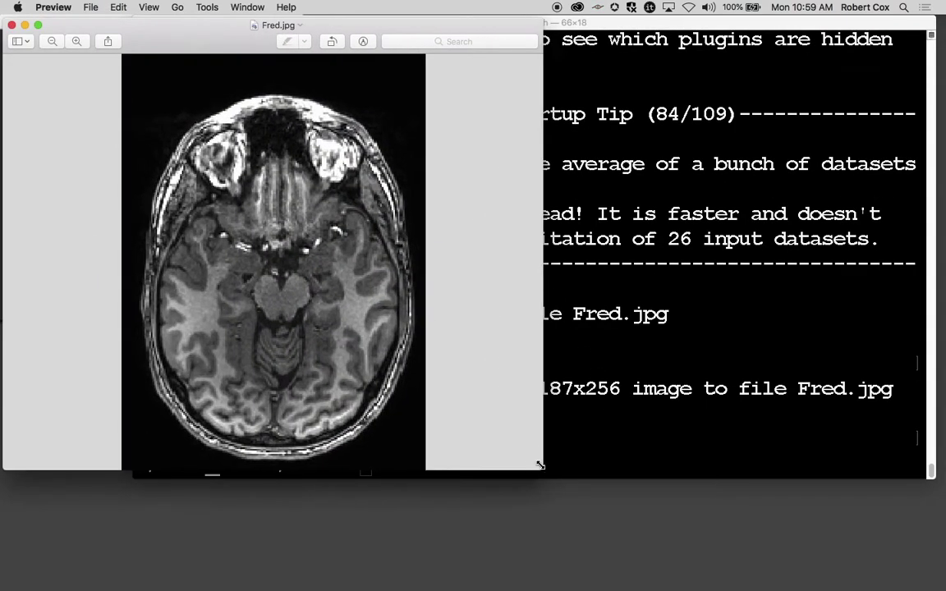
left_click(10, 25)
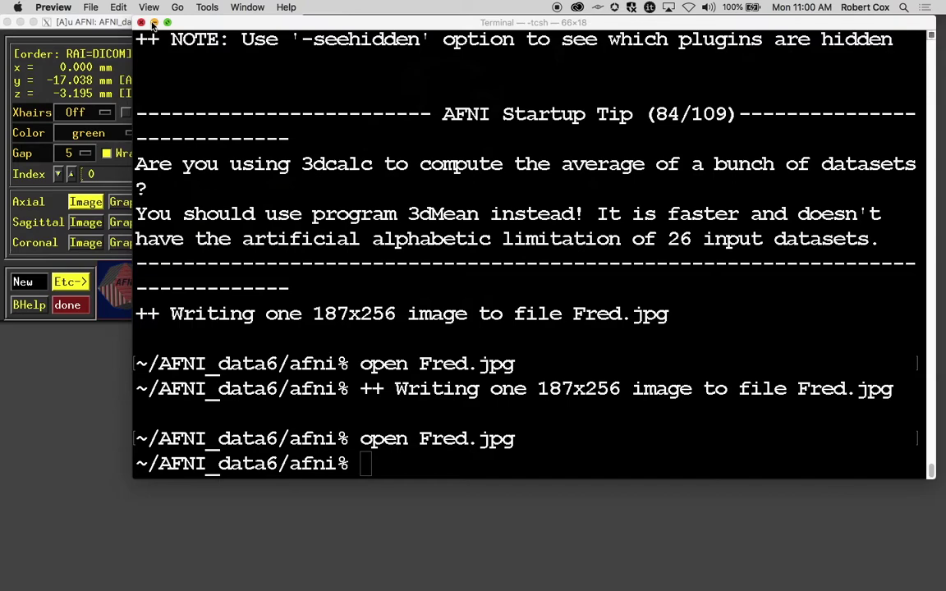
- Show Fred.jpg in AFNI's aiv viewer, enlarge its window, then close it
left_click(154, 23)
left_click(271, 235)
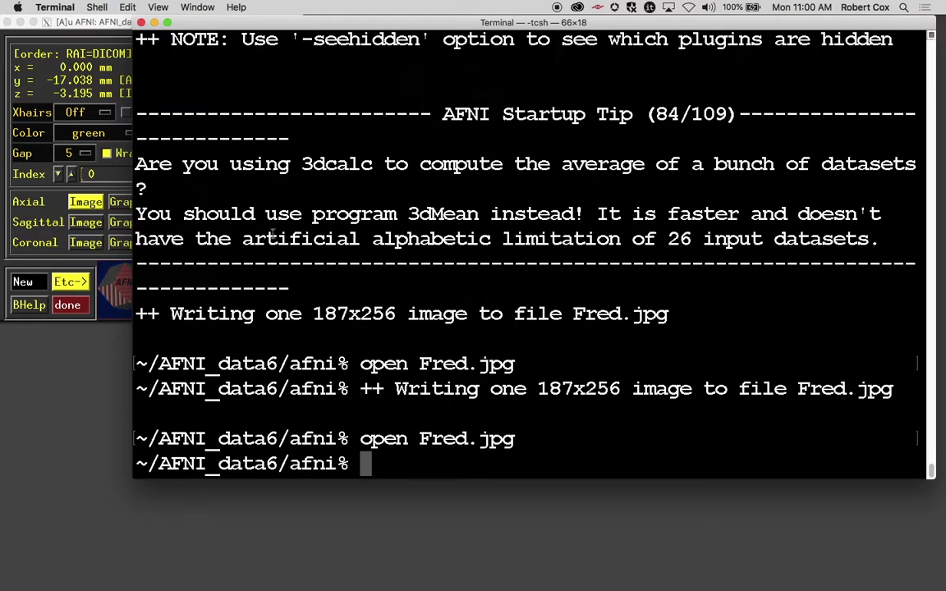
type("aiv")
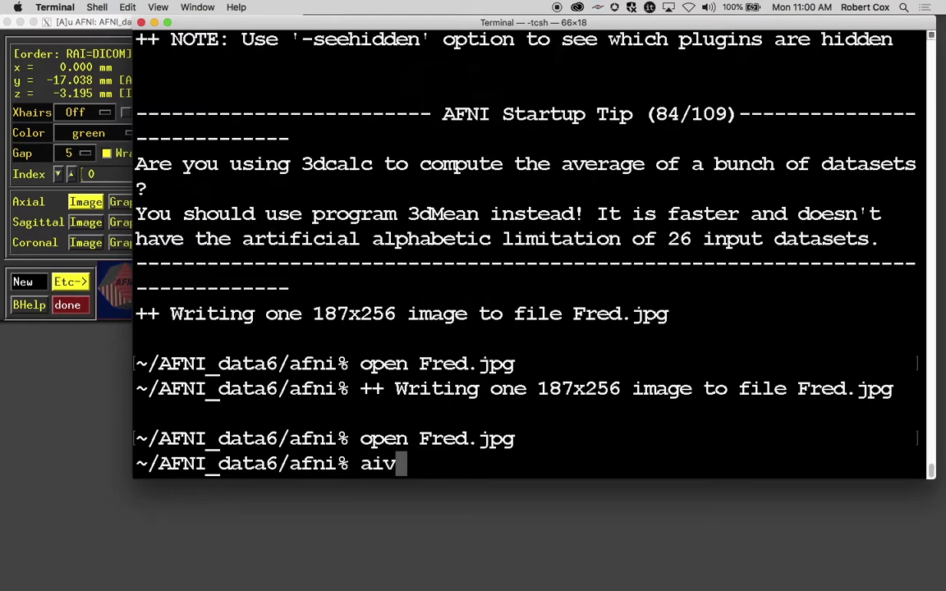
type(" Fred.jpg")
key("Return")
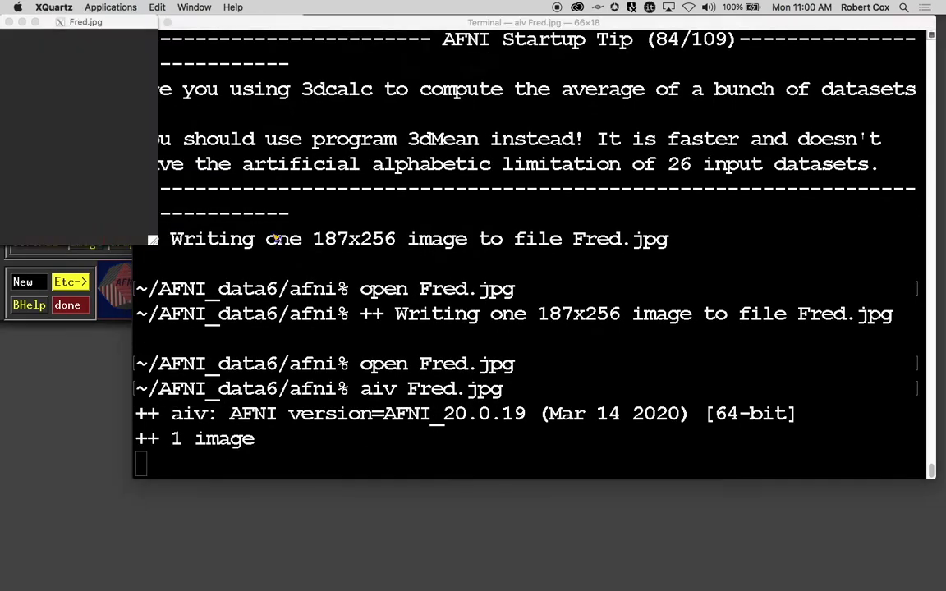
left_click_drag(121, 198, 325, 446)
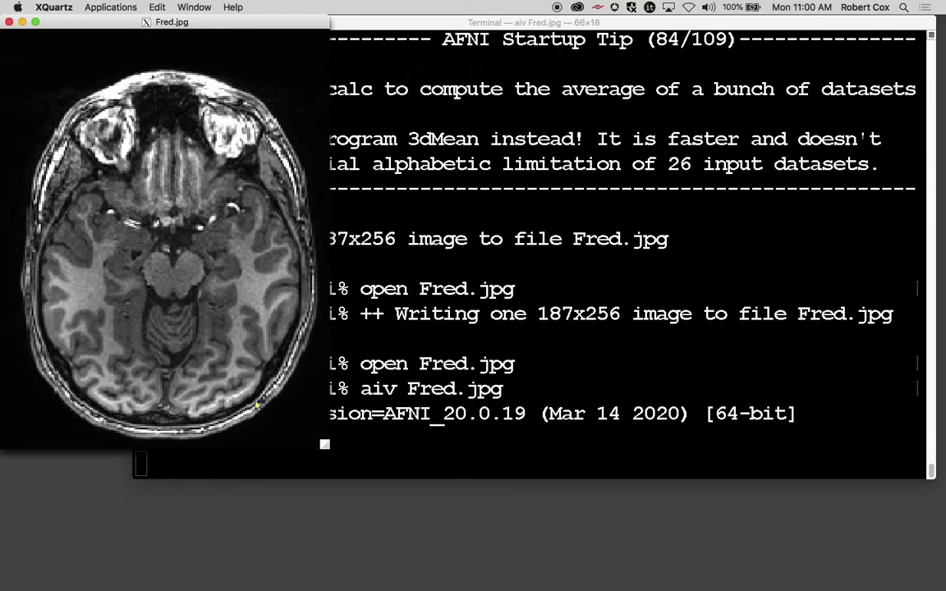
left_click(9, 23)
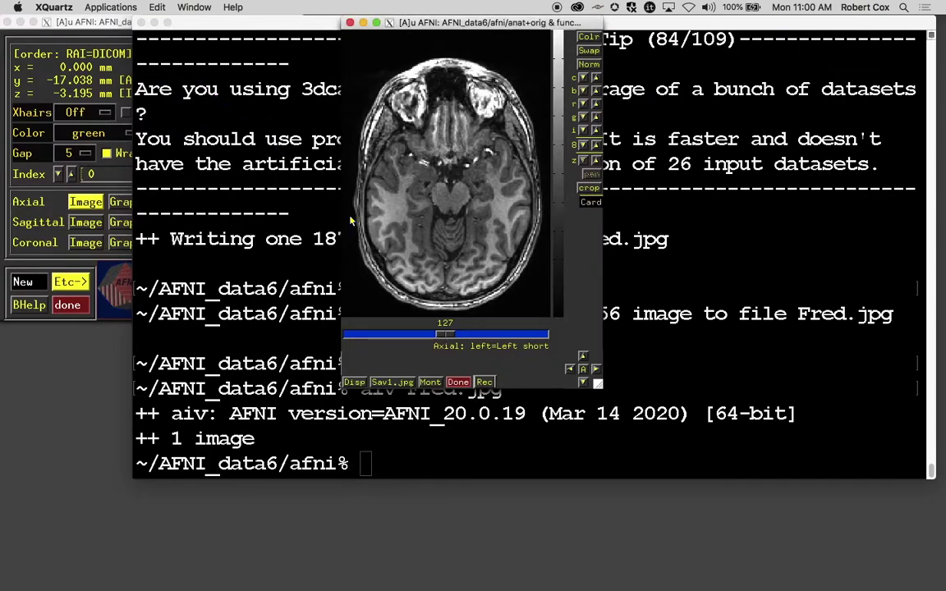
- Run afni_open Fred.jpg, then minimize Terminal to bring the AFNI windows forward
left_click(283, 299)
type("afni_open Fre")
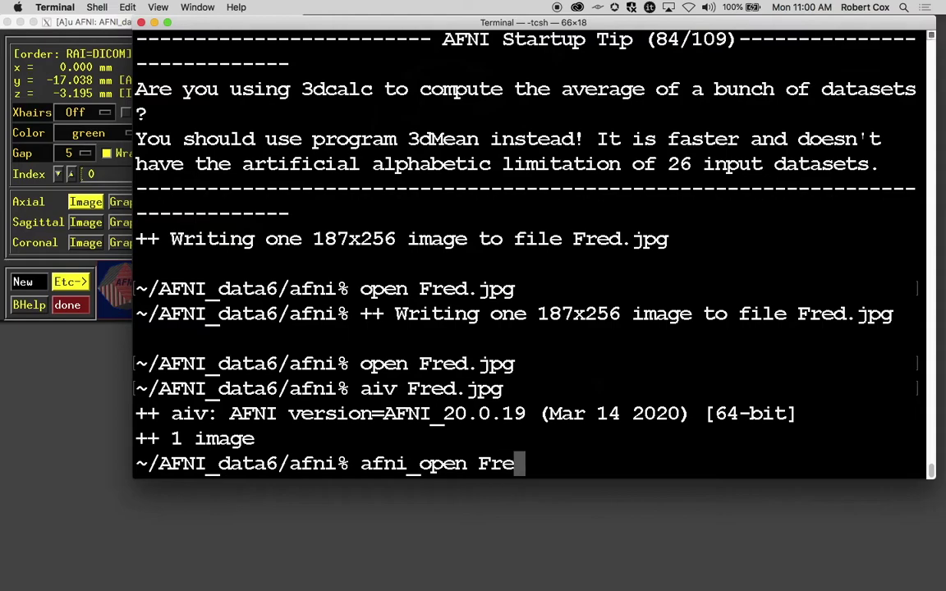
type("d.jpg")
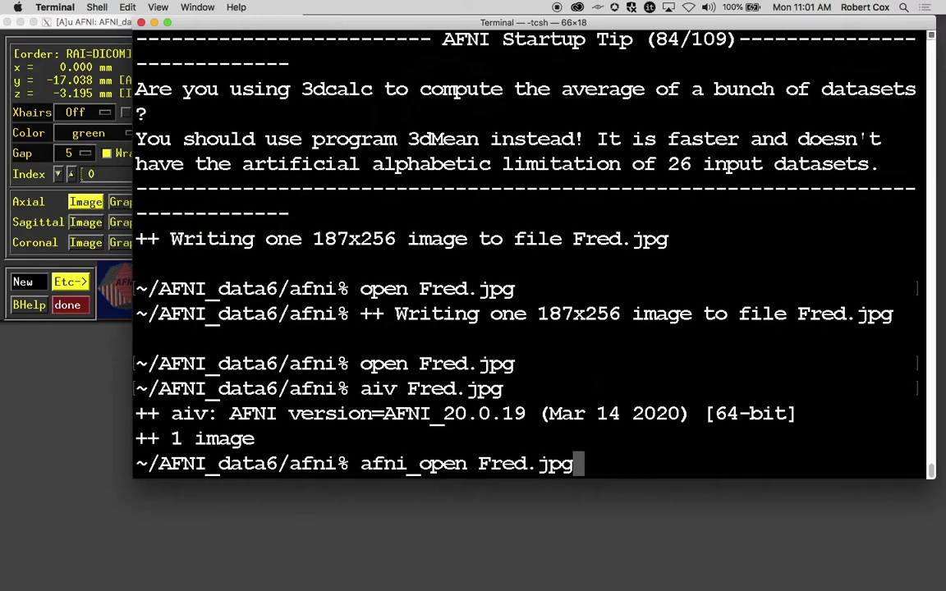
key("Return")
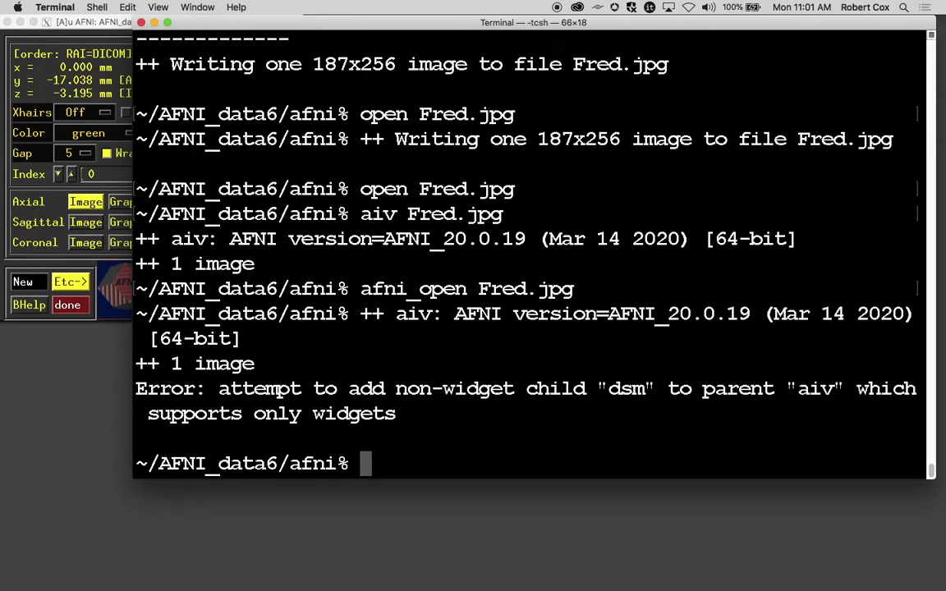
left_click(154, 23)
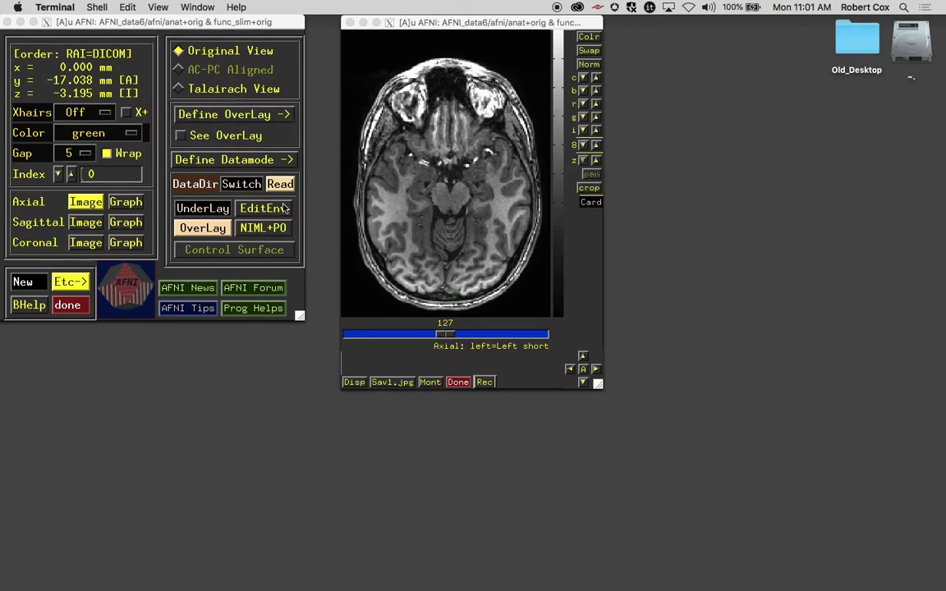
left_click(66, 113)
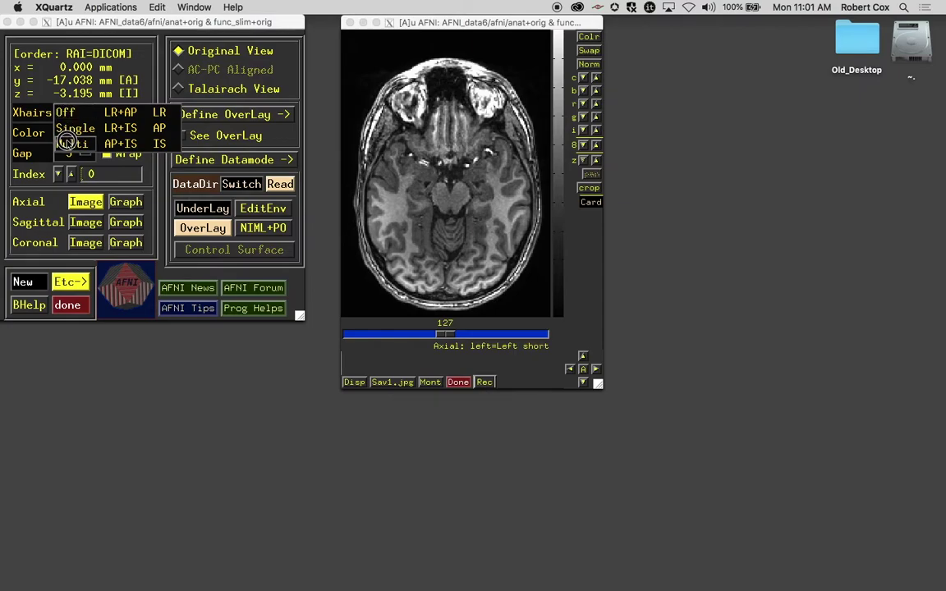
- Set Xhairs to Multi for green crosshairs, and dismiss the save-format chooser unchanged
left_click(68, 142)
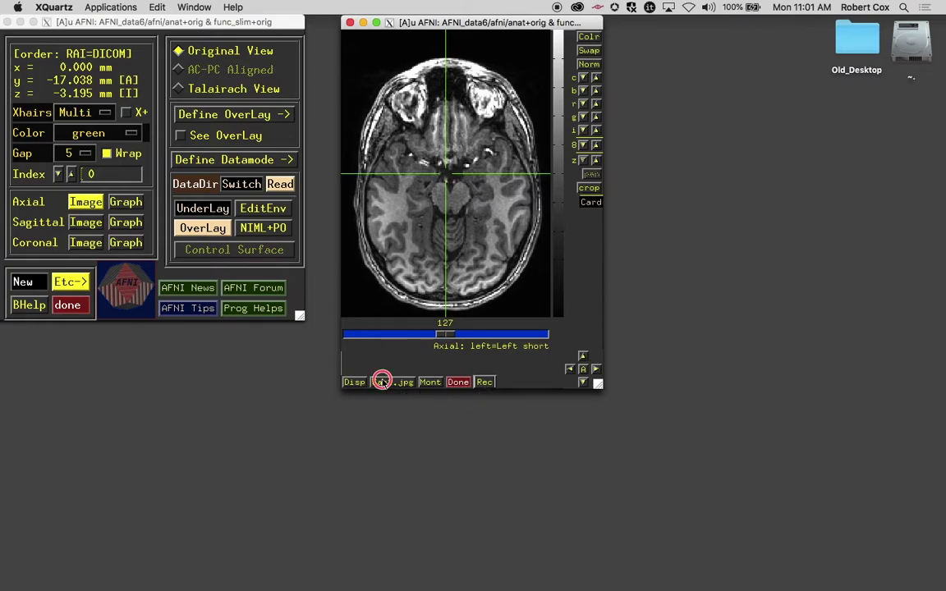
right_click(383, 384)
left_click_drag(455, 392, 681, 239)
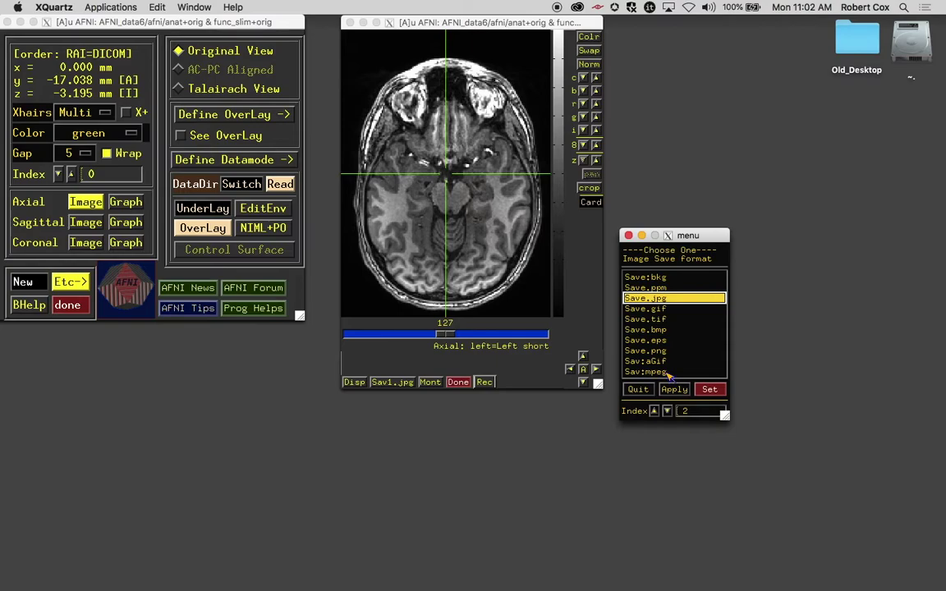
left_click(641, 389)
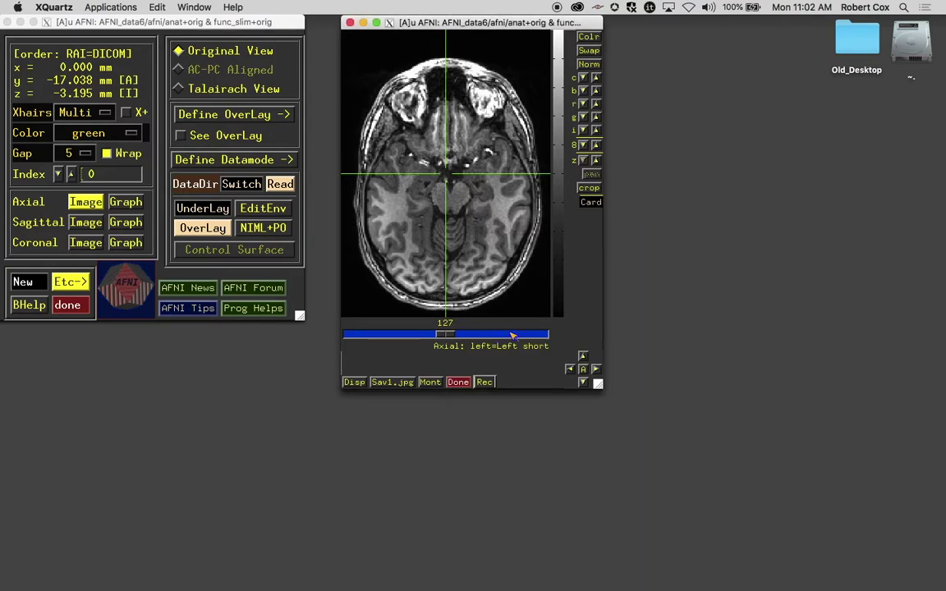
- Go to axial slice 84 and place the crosshair at x 0, y -6.726 mm
mouse_move(444, 334)
left_mouse_down()
mouse_move(488, 336)
mouse_move(434, 335)
mouse_move(488, 335)
mouse_move(443, 334)
left_mouse_up()
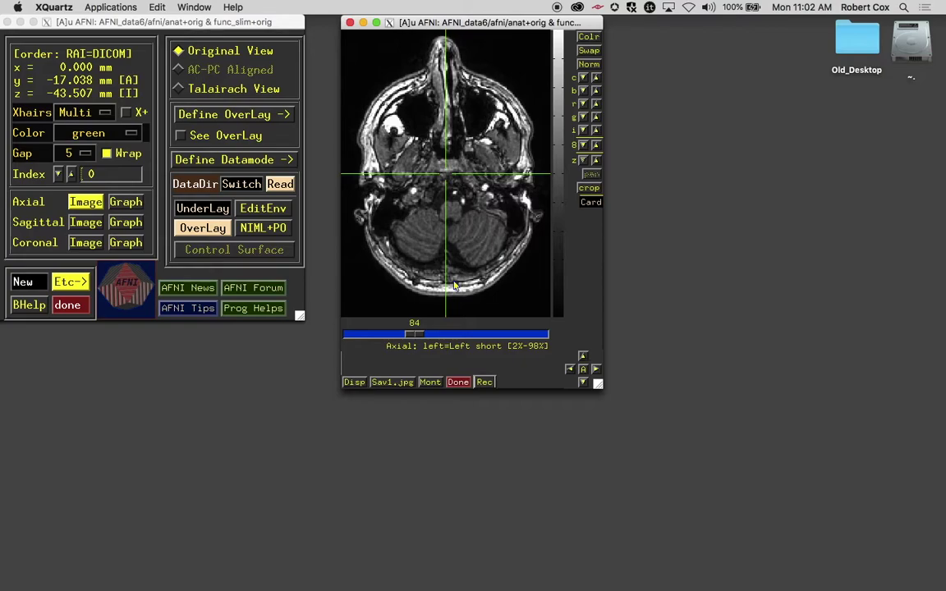
key("Right")
key("Right")
key("Right")
key("Right")
key("Right")
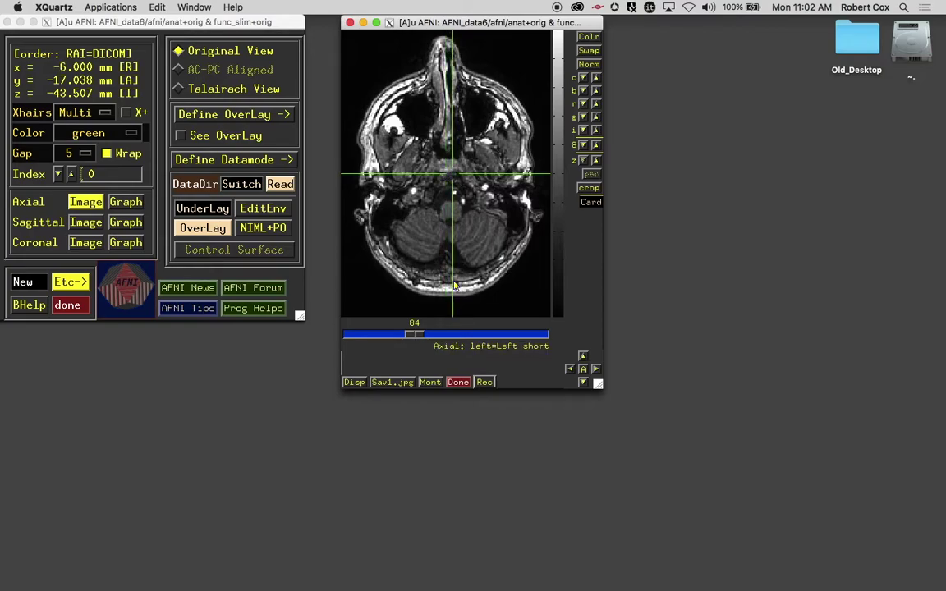
key("Left")
key("Left")
key("Left")
key("Left")
key("Left")
key("Left")
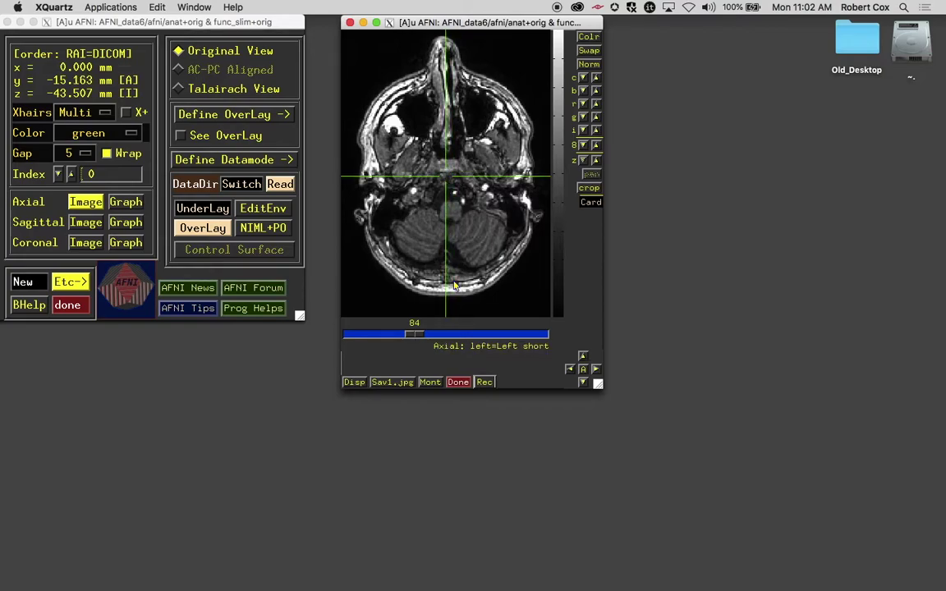
key("Up")
key("Down")
key("Down")
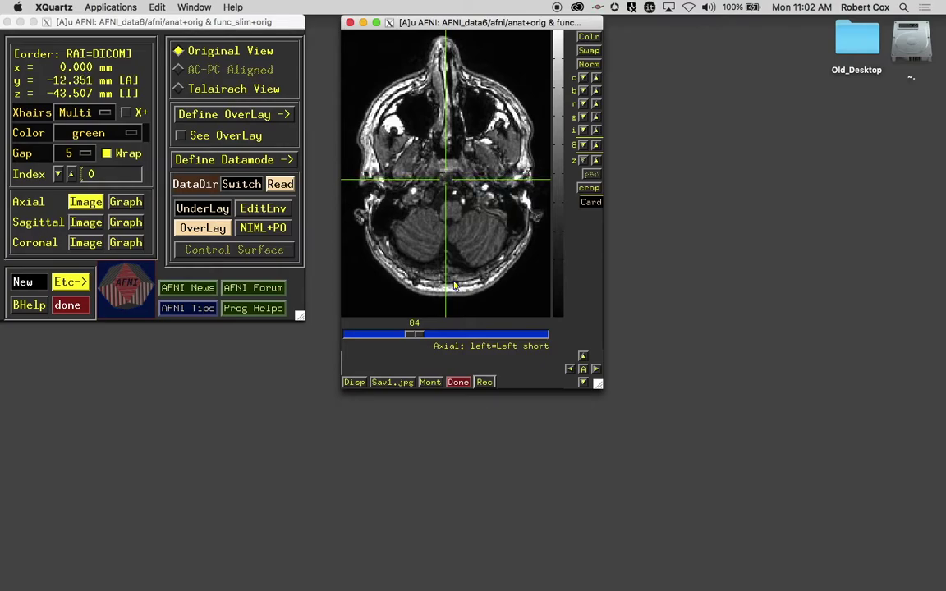
key("Down")
key("Down")
key("Down")
key("Up")
key("Down")
key("Down")
key("Down")
key("Down")
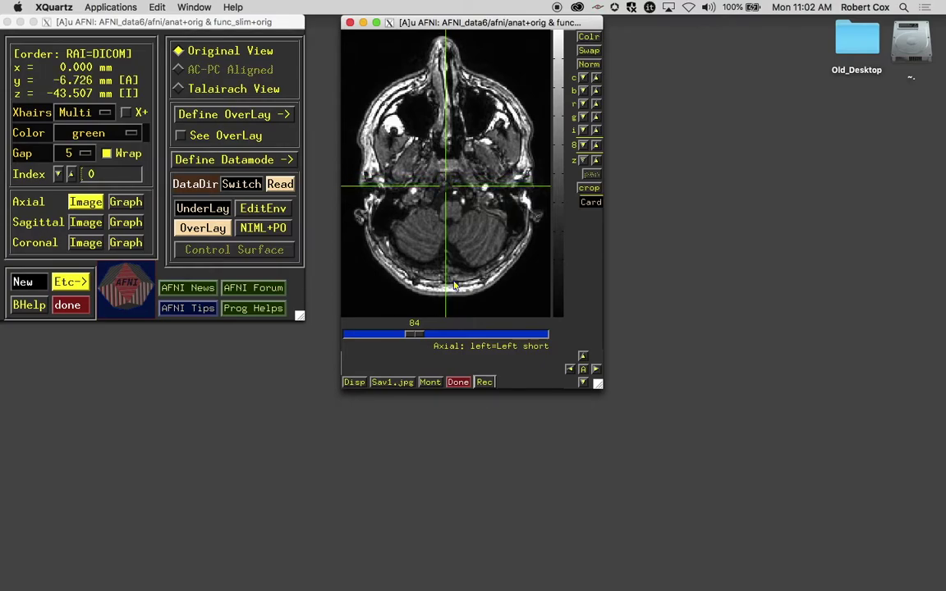
left_click(353, 383)
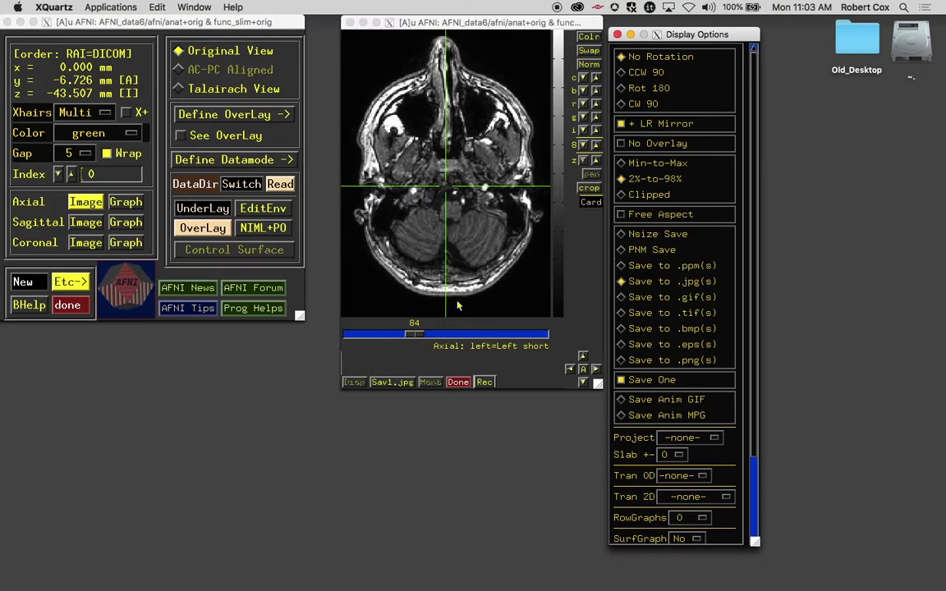
left_click(618, 36)
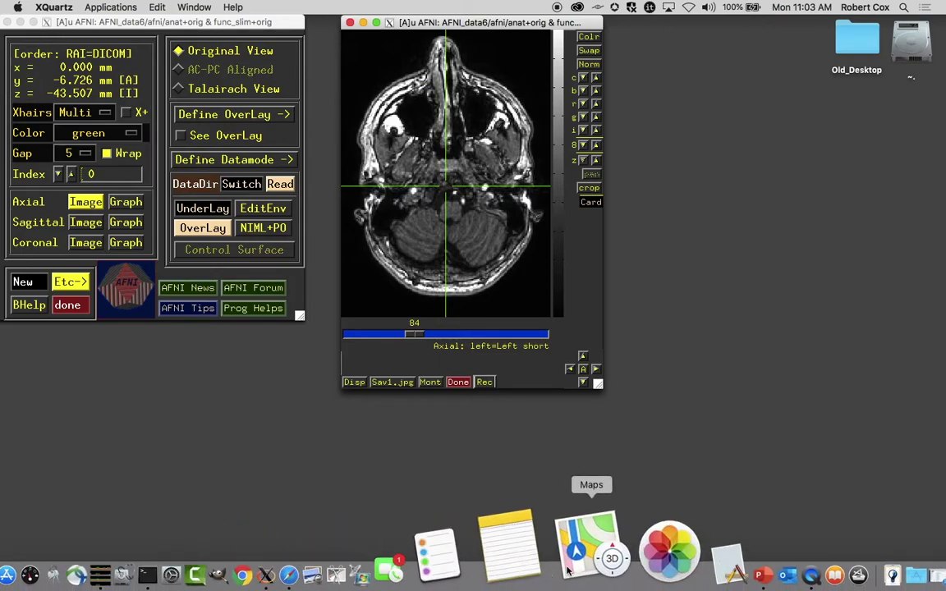
left_click(233, 205)
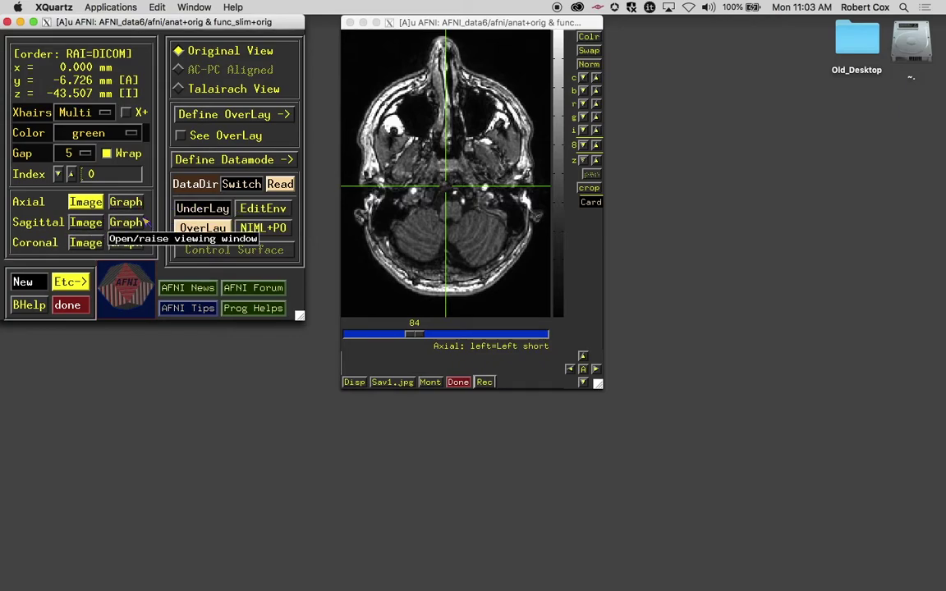
- Keep anat as the underlay and open a sagittal image view
left_click(194, 210)
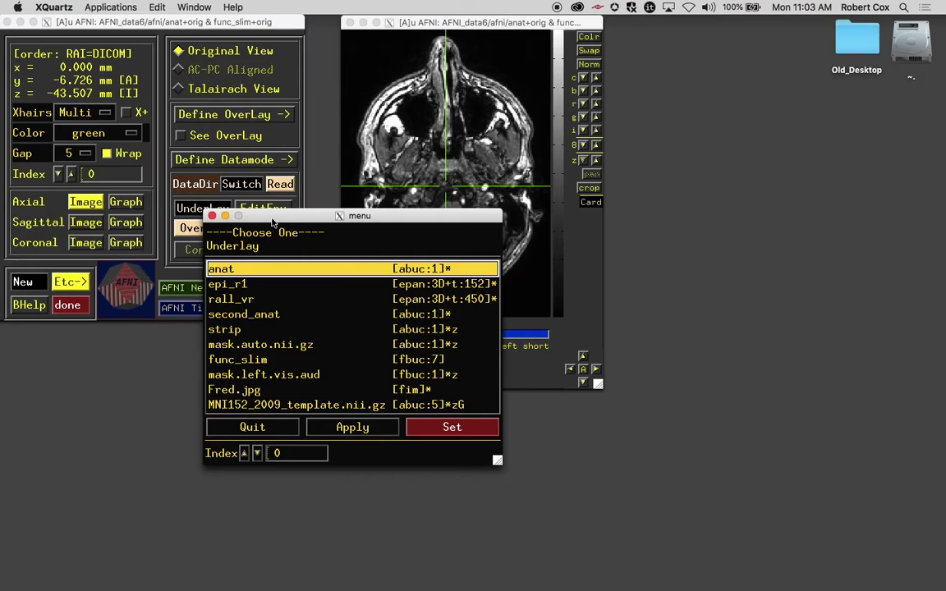
left_click_drag(273, 222, 687, 122)
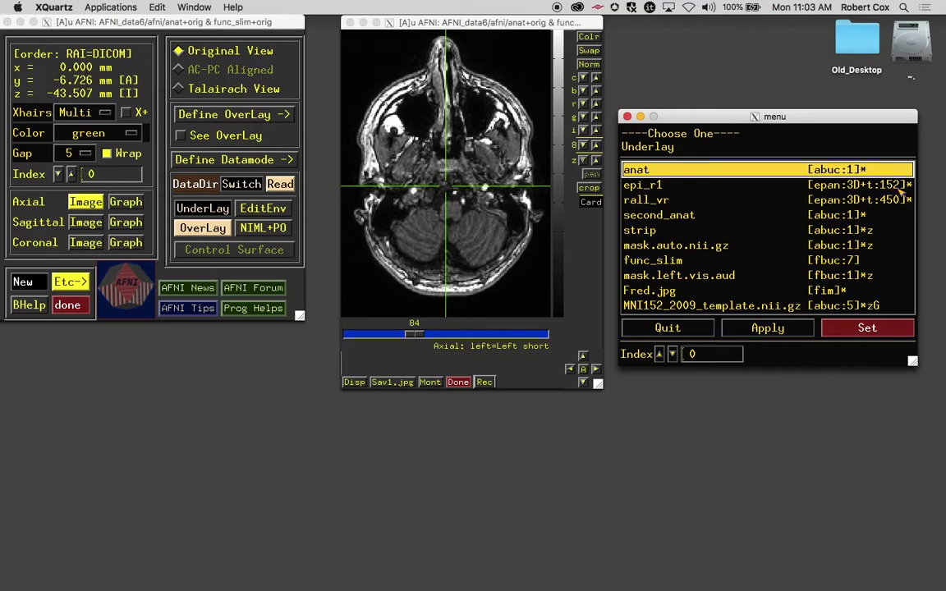
left_click(869, 329)
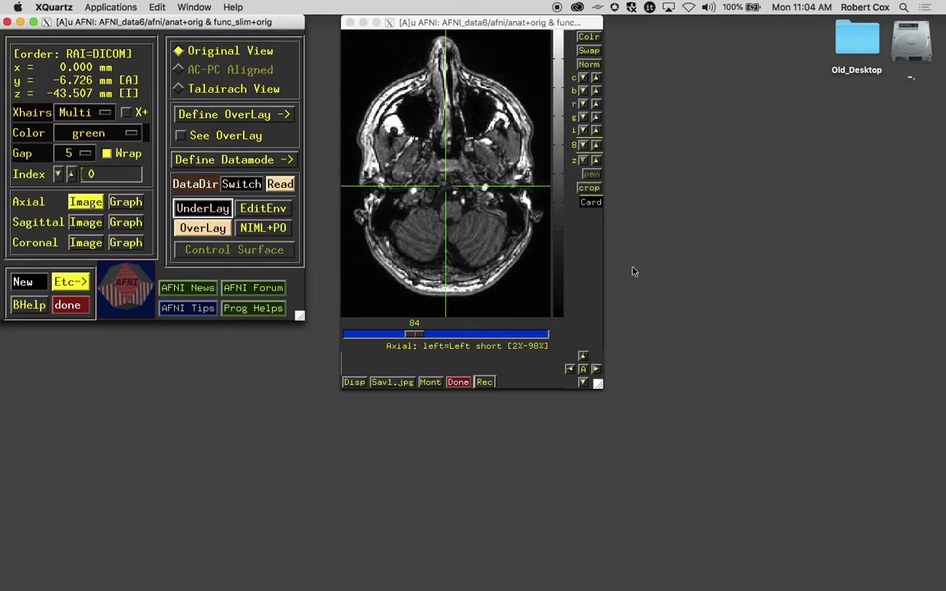
left_click(86, 221)
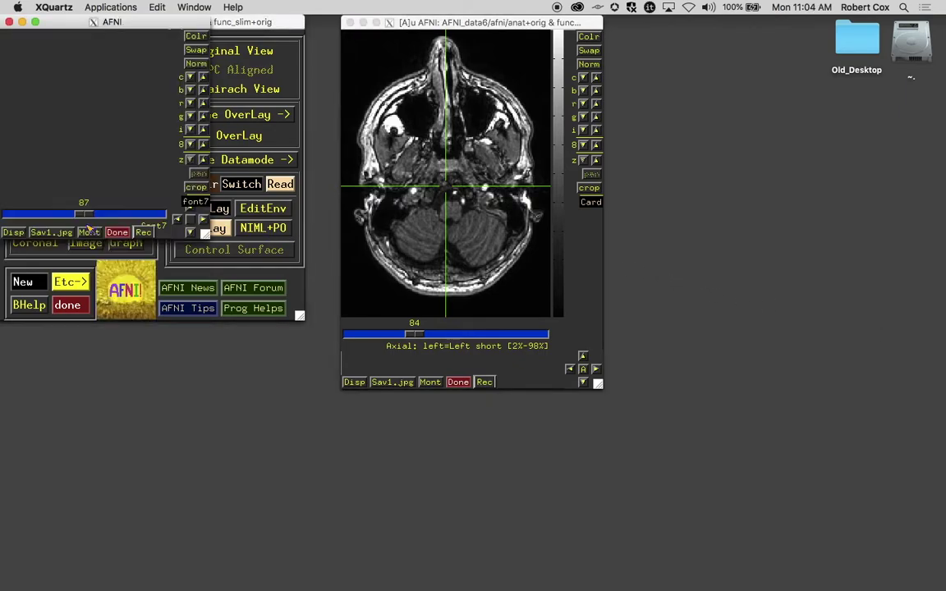
- Switch the underlay to epi_r1 and place the sagittal viewer at top right
left_click(222, 210)
left_click(740, 186)
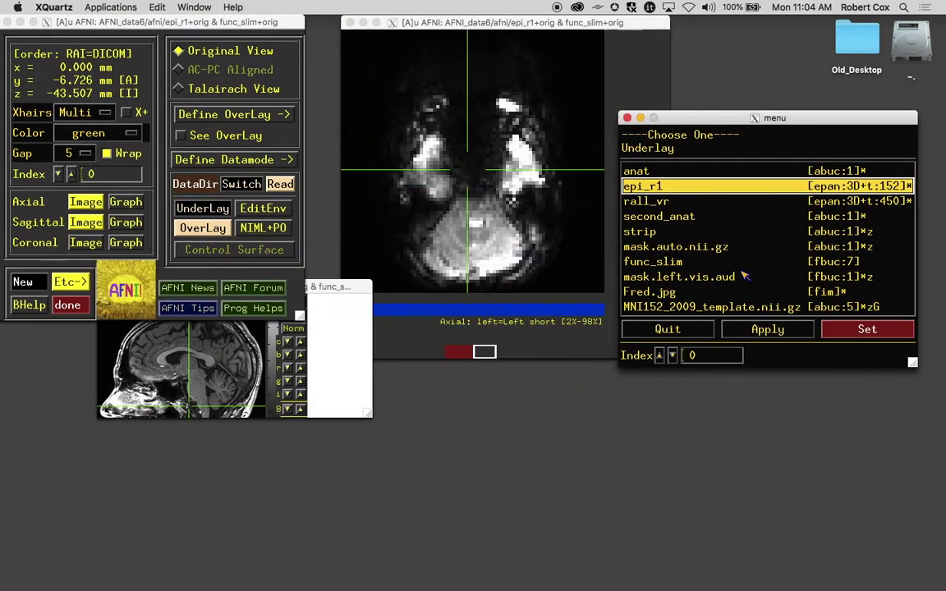
left_click(681, 330)
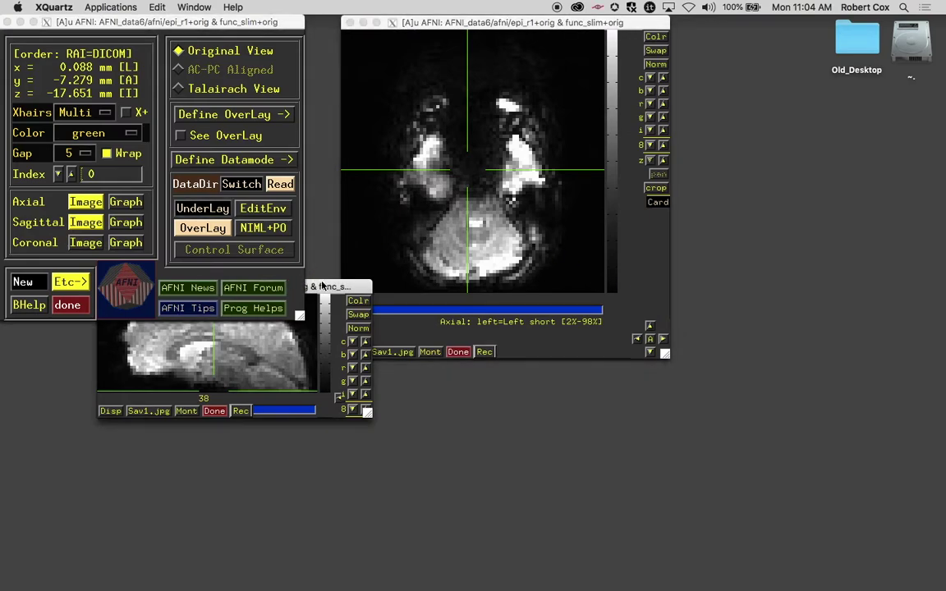
left_click_drag(324, 286, 899, 97)
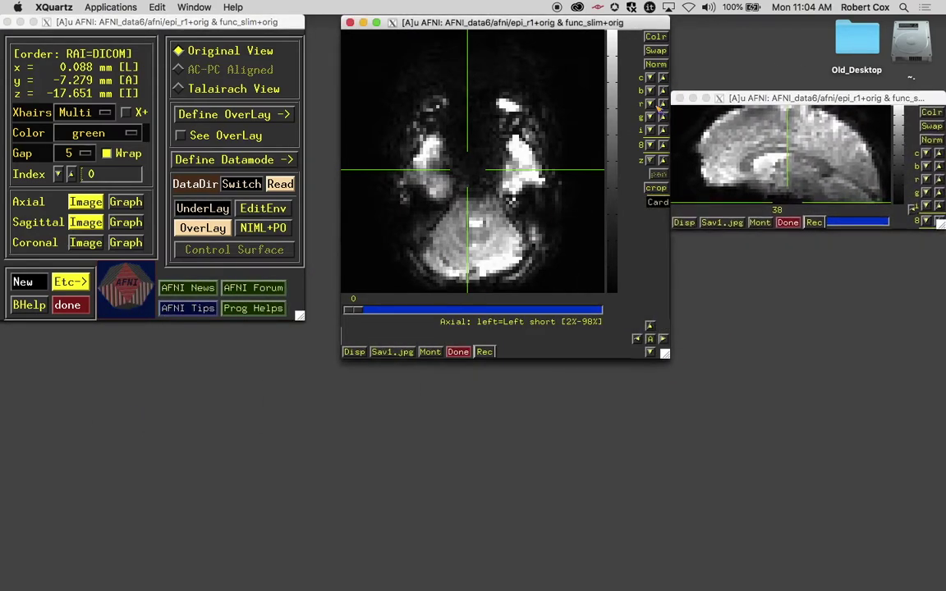
left_click_drag(352, 311, 426, 316)
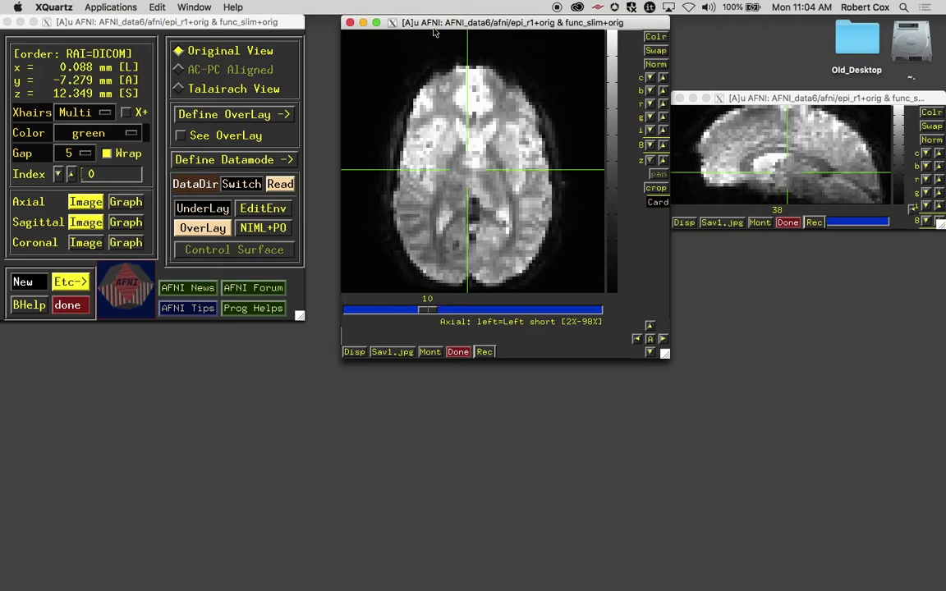
left_click_drag(432, 22, 405, 22)
left_click_drag(752, 98, 731, 86)
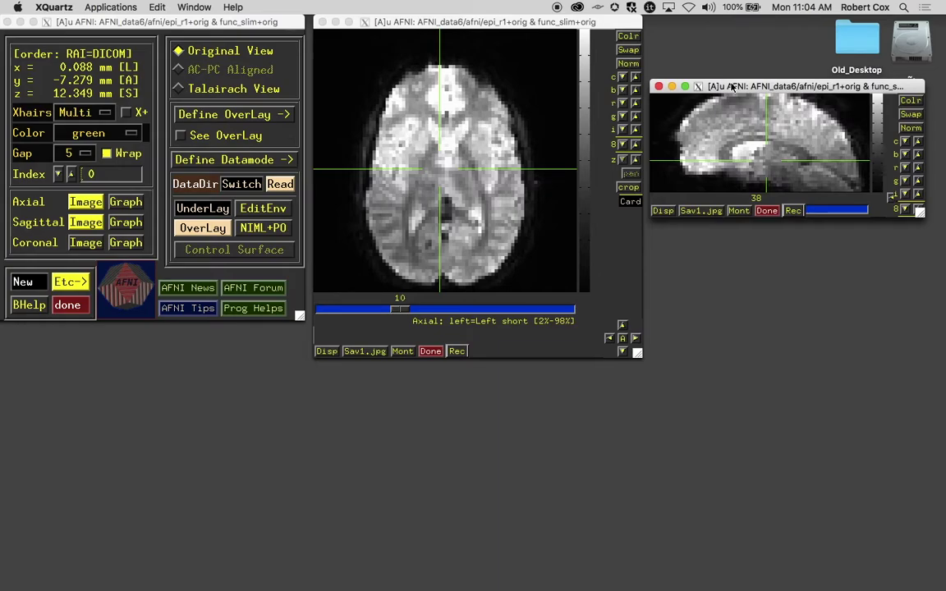
left_click(580, 103)
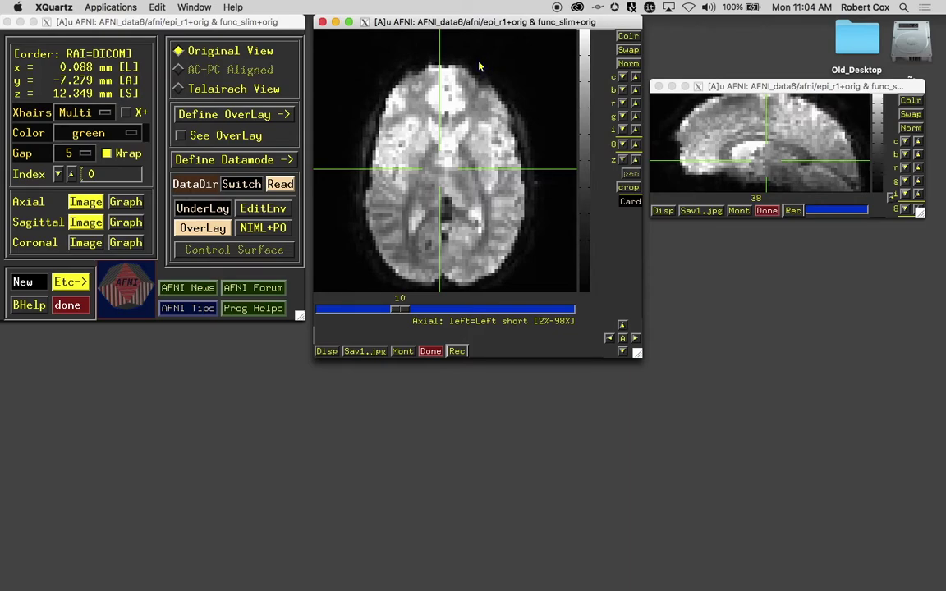
left_click(272, 89)
left_click(328, 85)
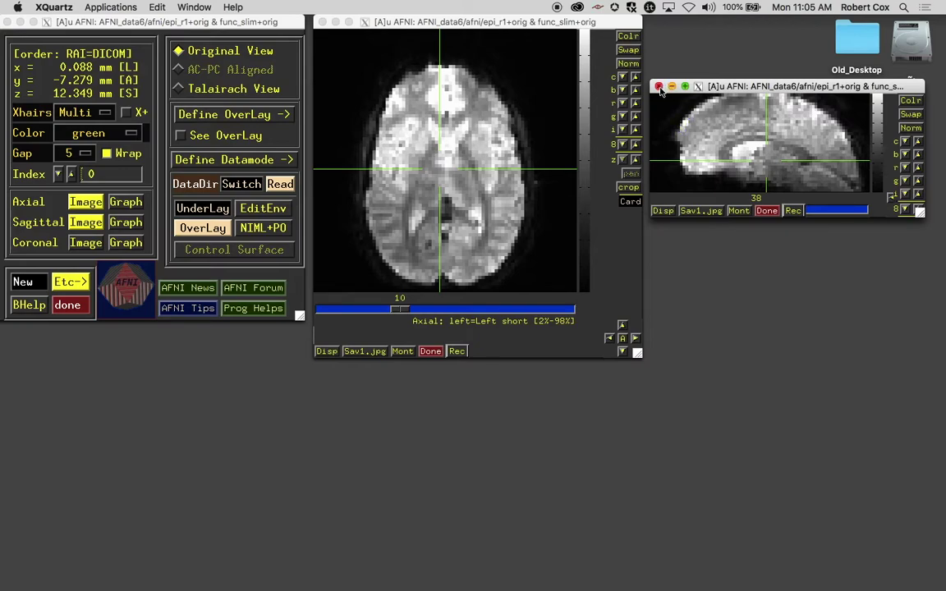
- Close the sagittal viewer and open the Axial Graph window with its 3x3 time series
left_click(660, 87)
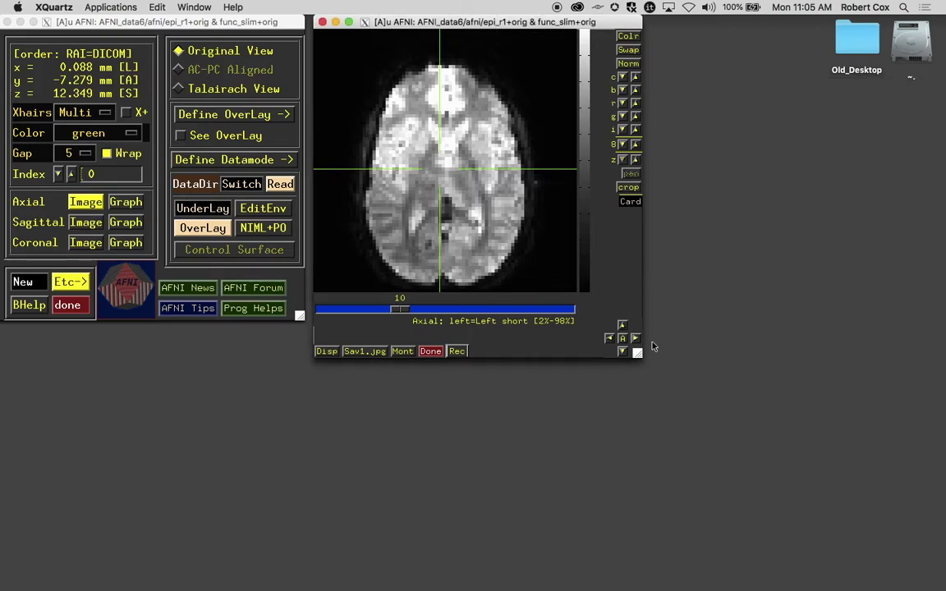
left_click_drag(638, 353, 562, 302)
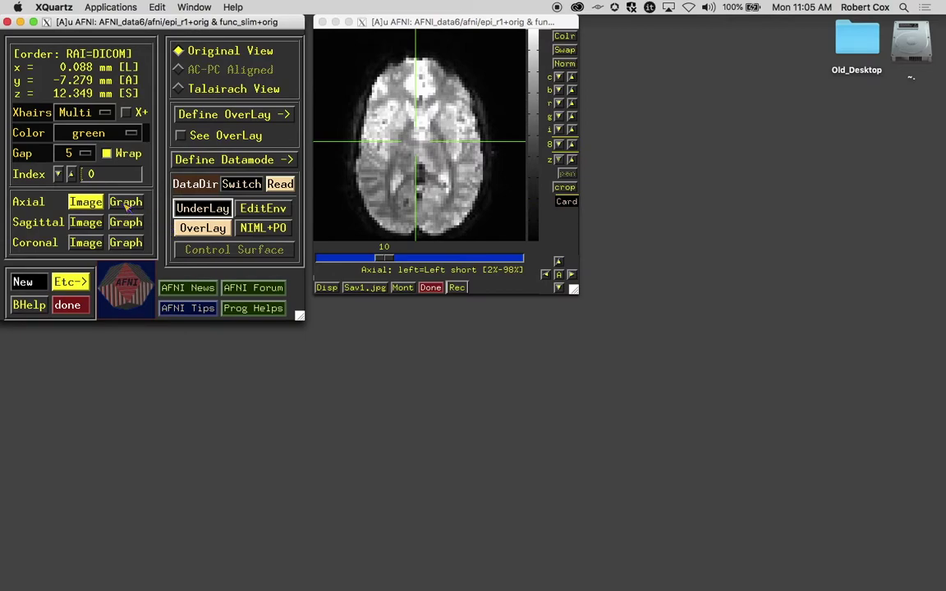
left_click(125, 203)
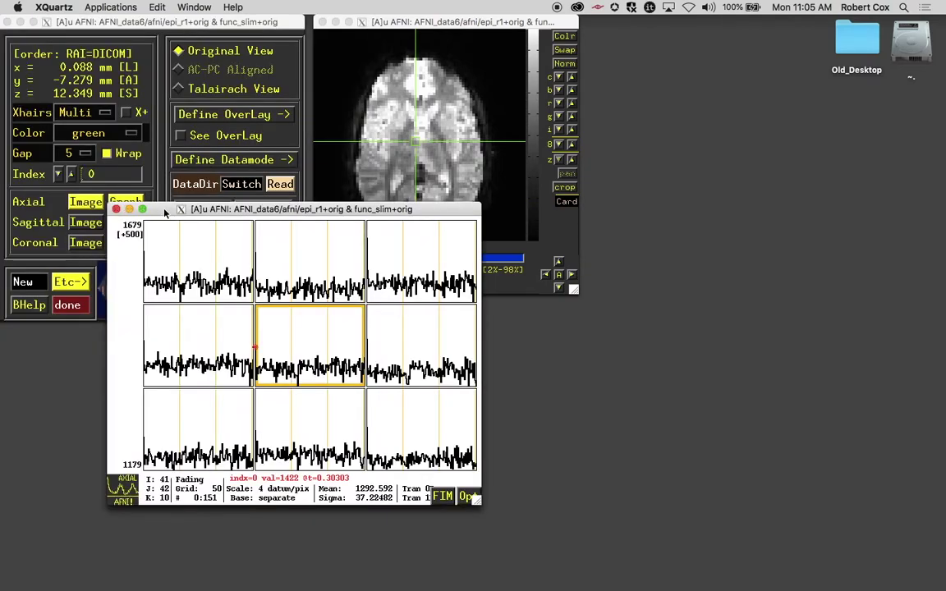
left_click_drag(171, 208, 600, 129)
- Widen and position the graph window, and enlarge the axial image viewer
left_click_drag(914, 415, 943, 407)
left_click_drag(678, 124, 660, 118)
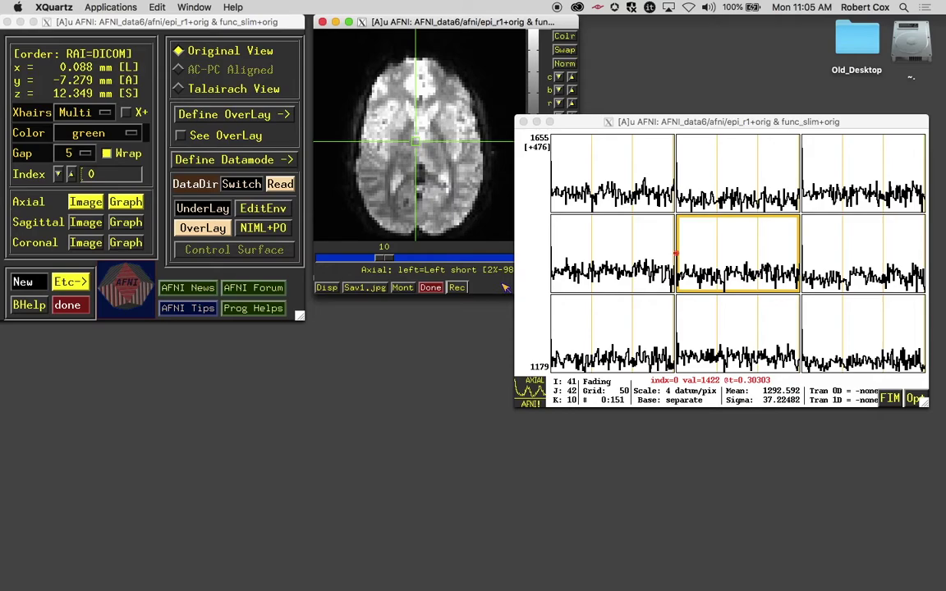
left_click(498, 23)
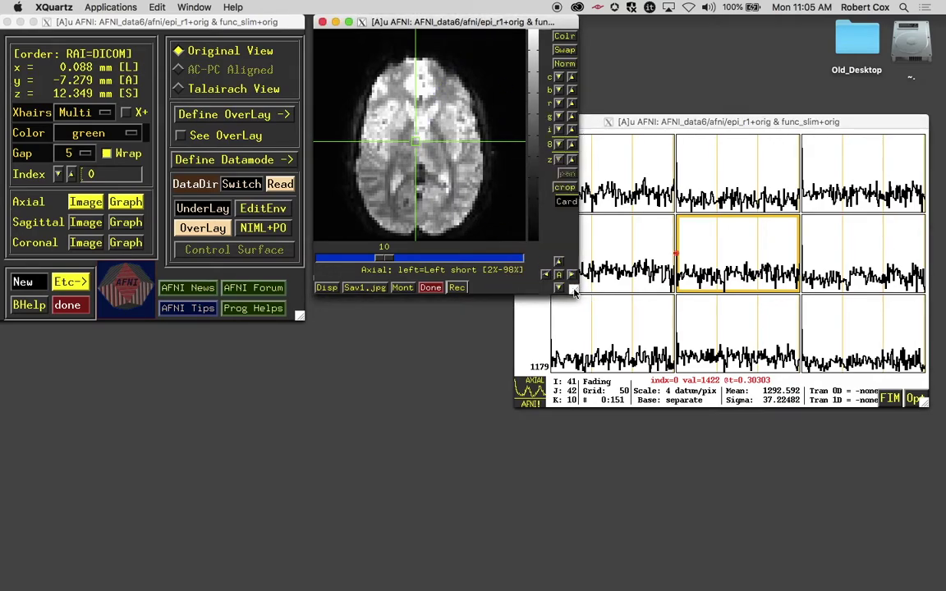
left_click_drag(572, 289, 766, 494)
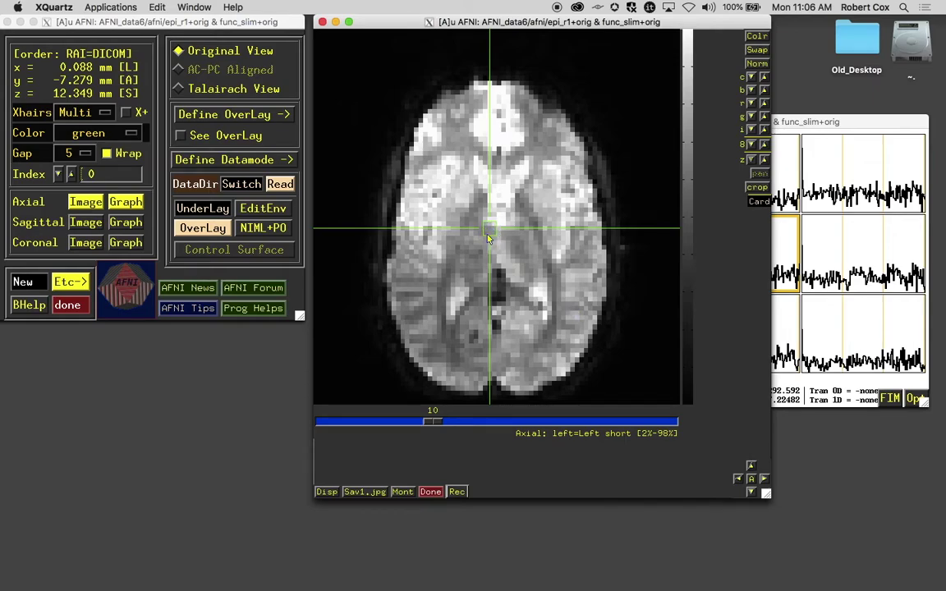
- Set the crosshair color to dk-blue and shrink the axial viewer beside the graphs
left_click(259, 168)
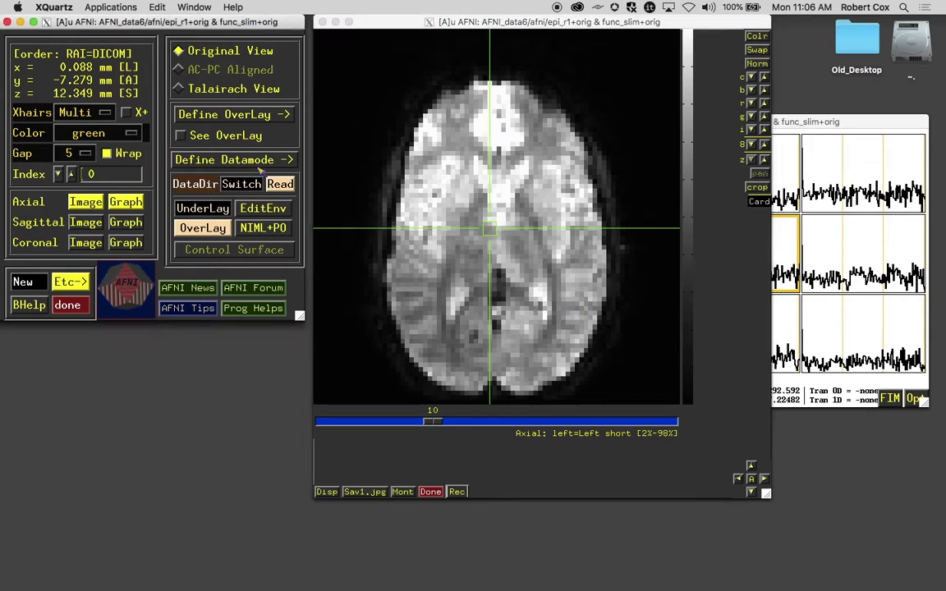
left_click(76, 134)
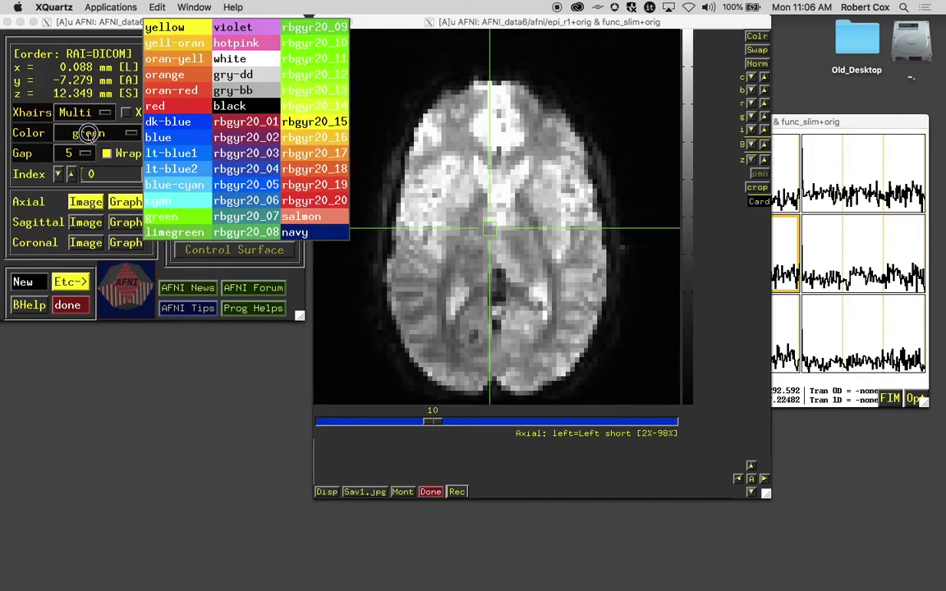
left_click(159, 123)
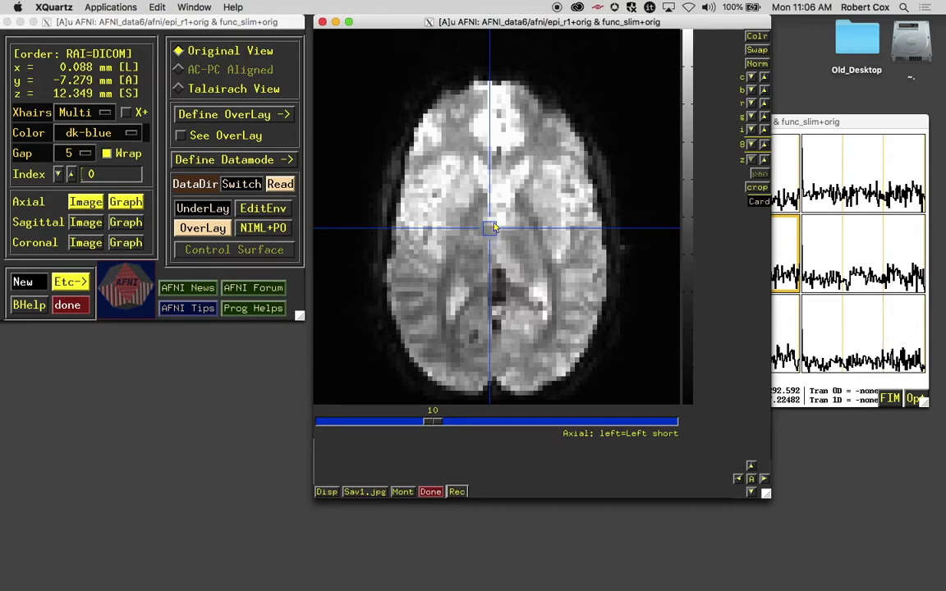
left_click_drag(471, 27, 467, 25)
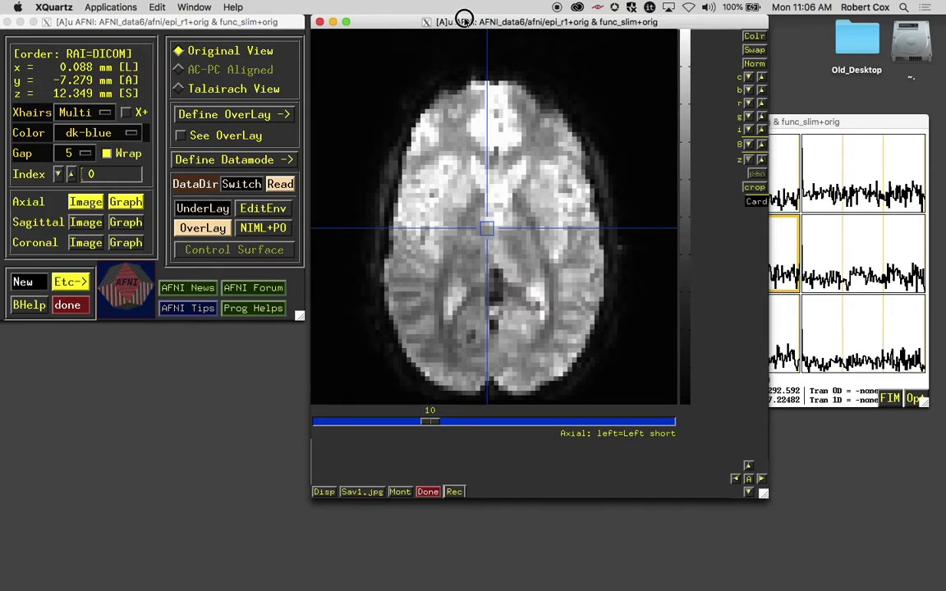
left_click_drag(758, 491, 526, 319)
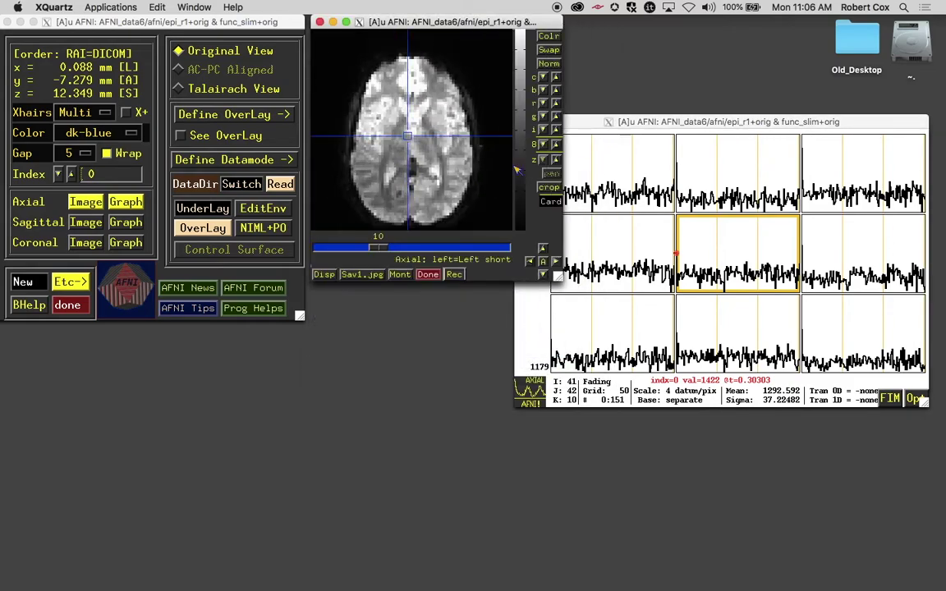
- Move the crosshair to the spiking voxel at 22.088 L, 55.971 P and enlarge the graph window
left_click_drag(560, 118, 530, 99)
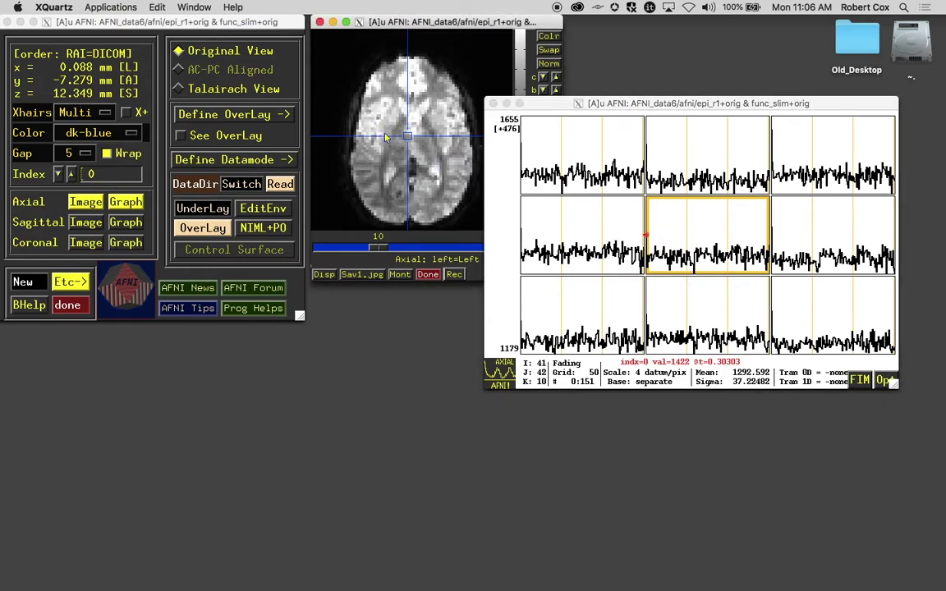
left_click(398, 207)
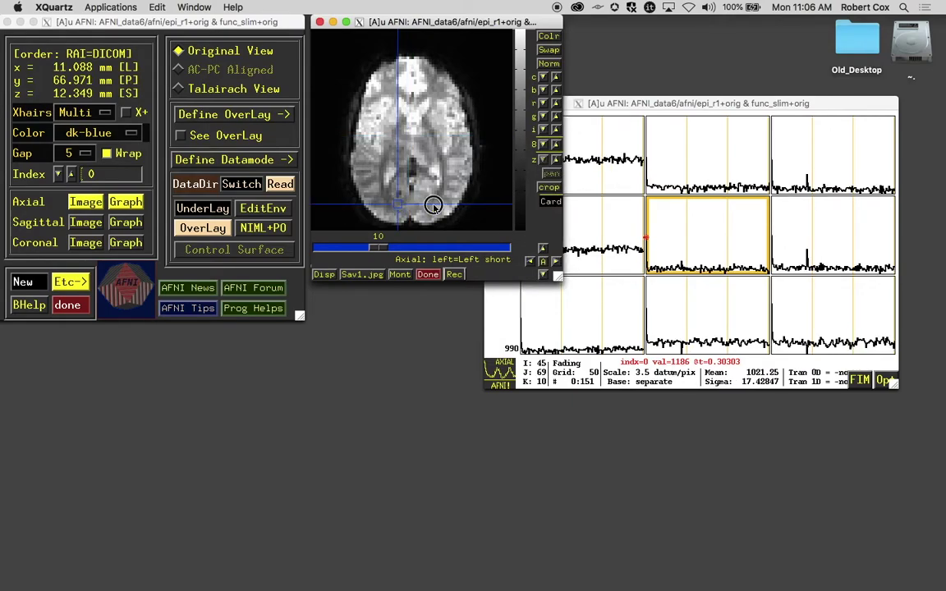
left_click(433, 205)
left_click(453, 178)
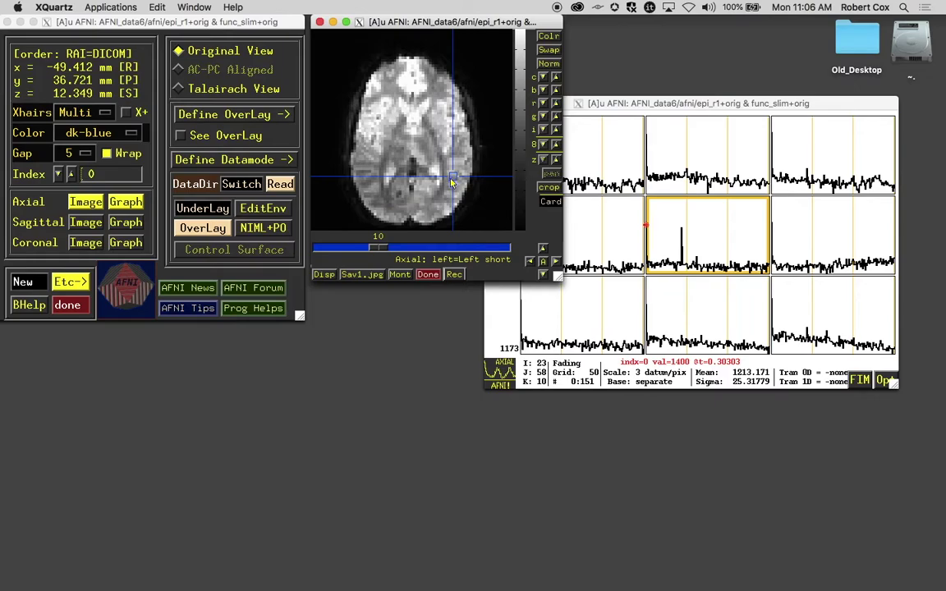
left_click(383, 198)
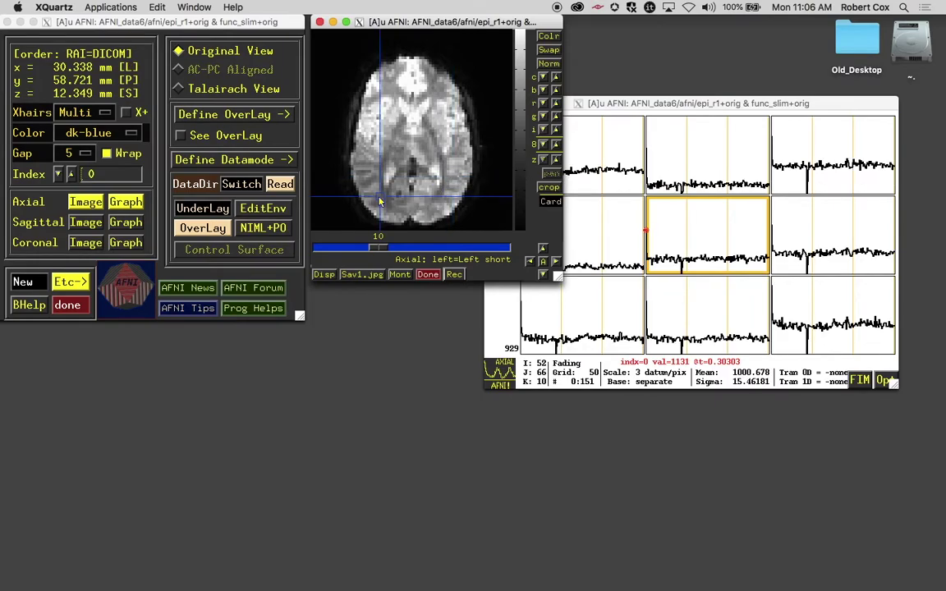
left_click(449, 200)
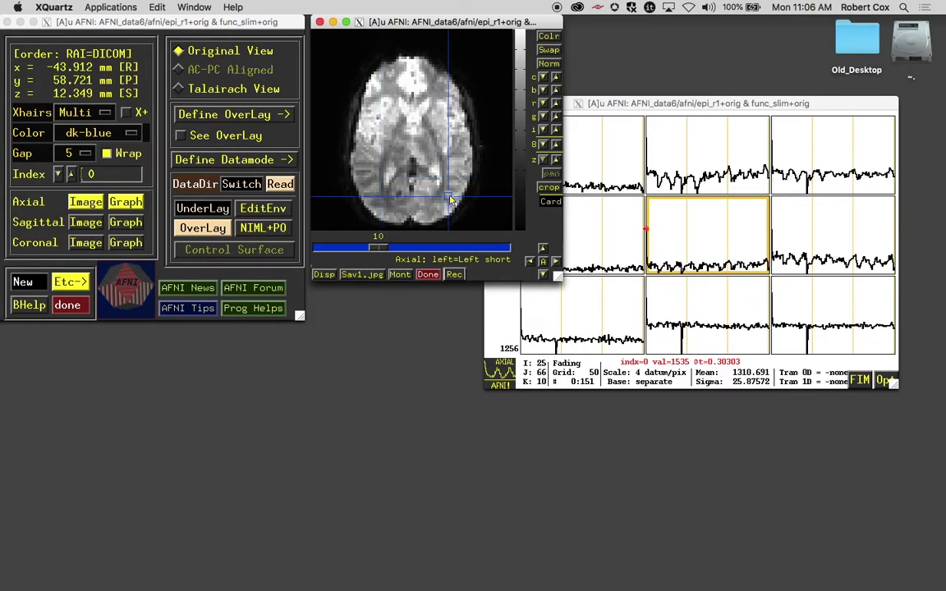
left_click(440, 205)
left_click(389, 198)
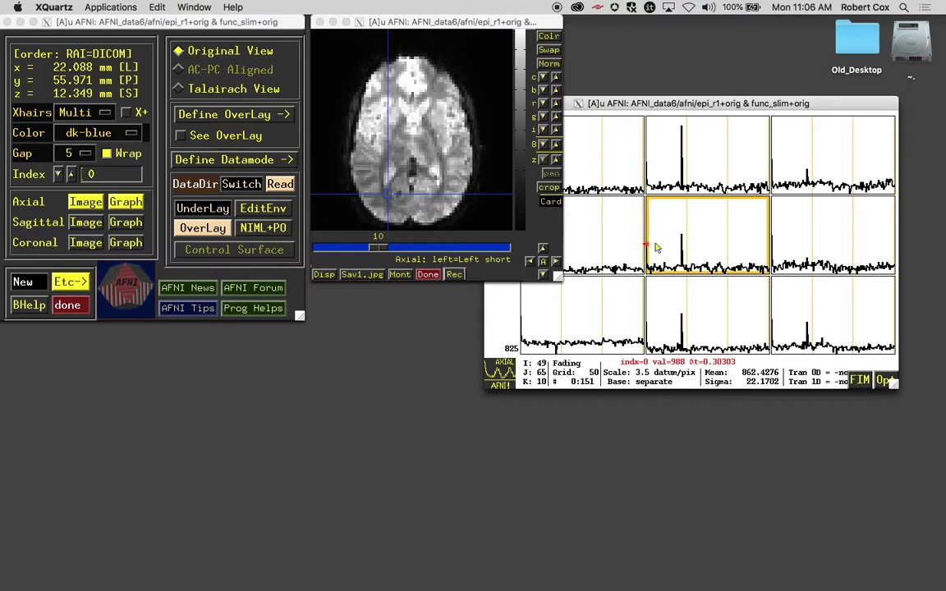
left_click_drag(625, 103, 573, 96)
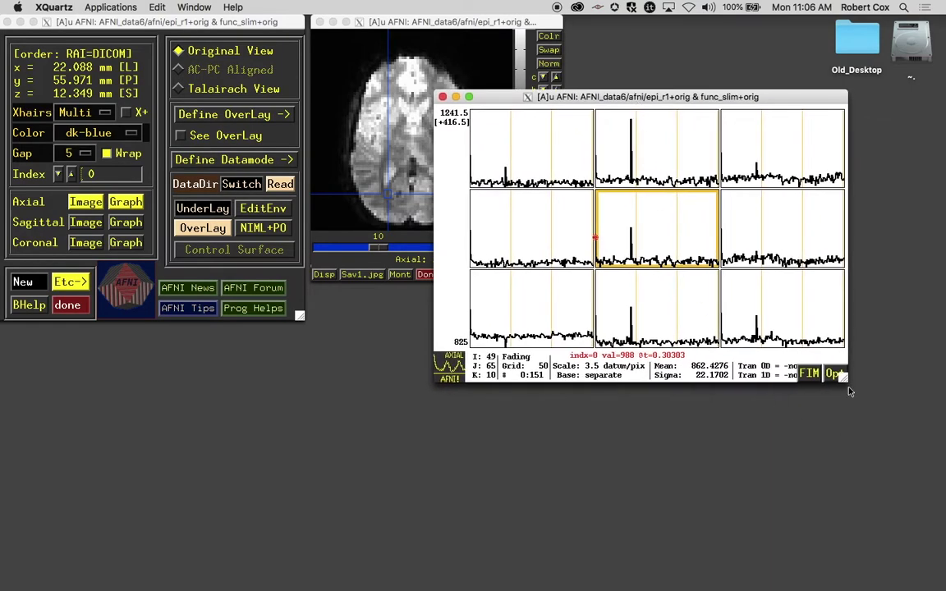
left_click_drag(845, 379, 932, 419)
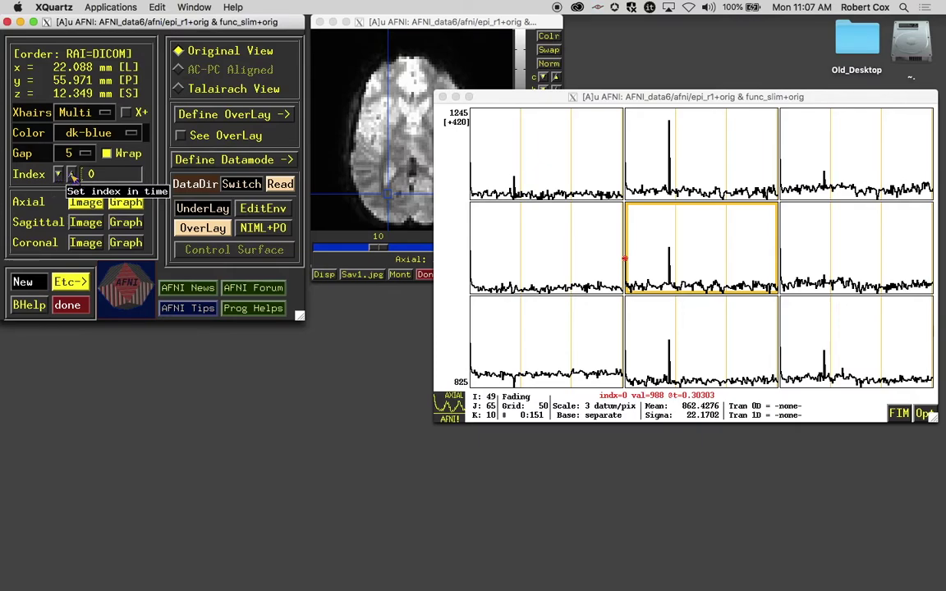
- Raise the time index from 0 to 5 with the Index up-arrow
left_click(72, 174)
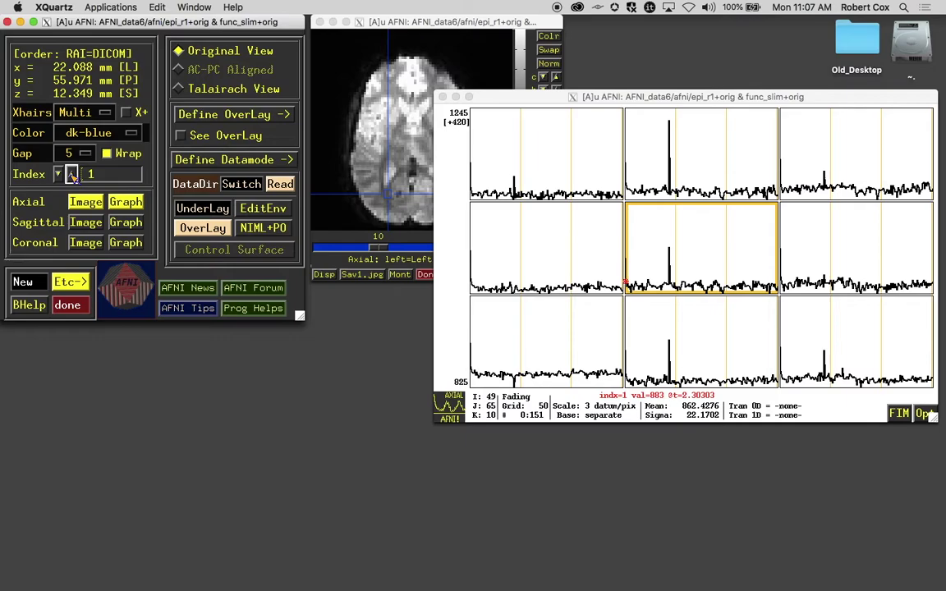
left_click(73, 174)
left_click(72, 174)
left_click(72, 174)
left_click(72, 174)
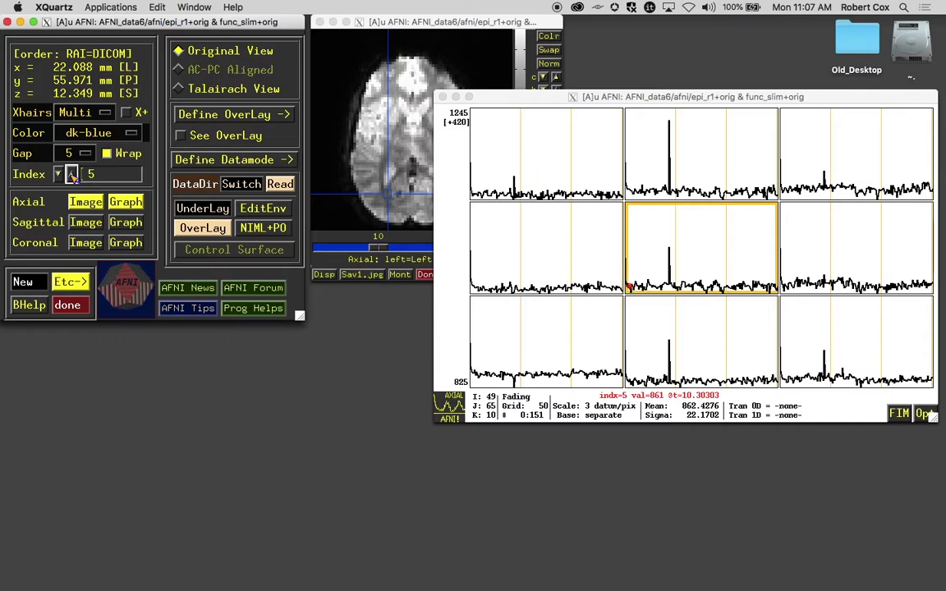
- Step the time index forward with the > key in the graph window, up to 22
left_click(564, 326)
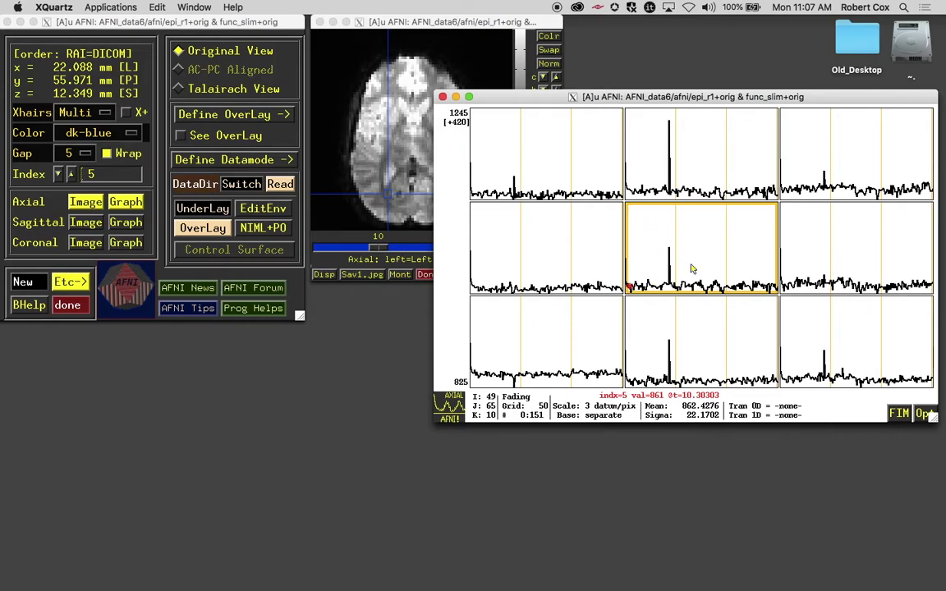
key("greater")
key("greater")
key("greater")
key("greater")
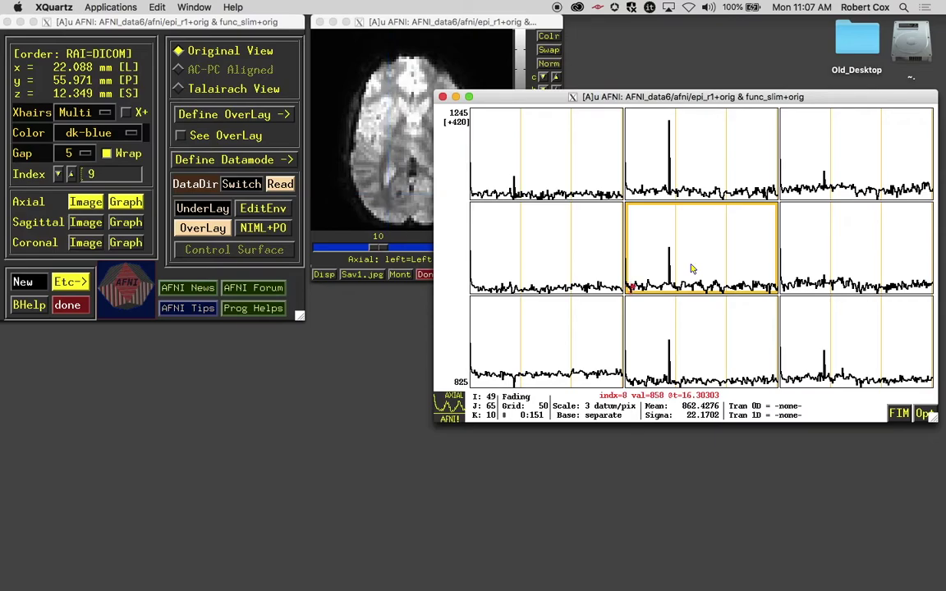
key("greater")
key("greater")
key("greater")
key("greater")
key("greater")
key("greater")
key("greater")
key("greater")
key("greater")
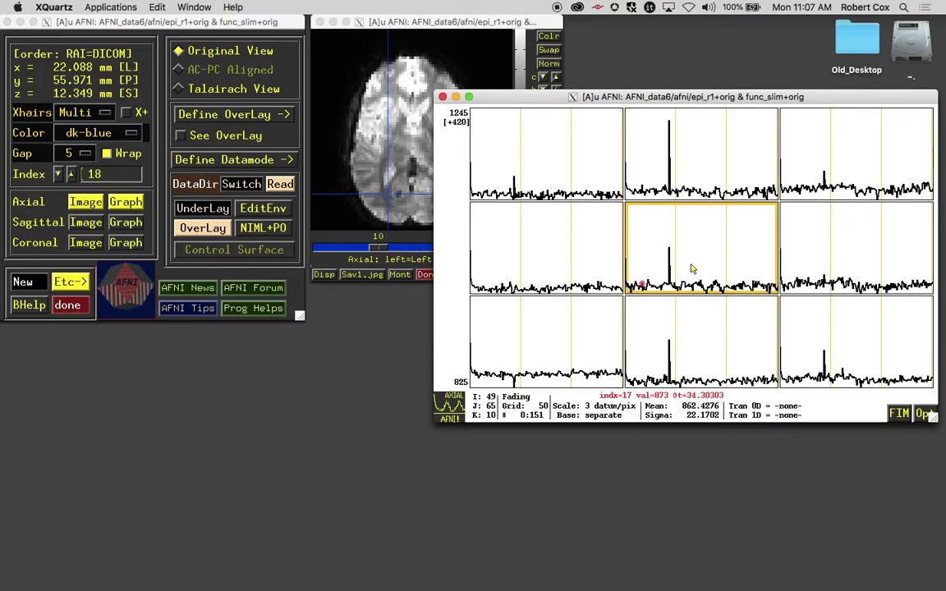
key("greater")
key("greater")
key("greater")
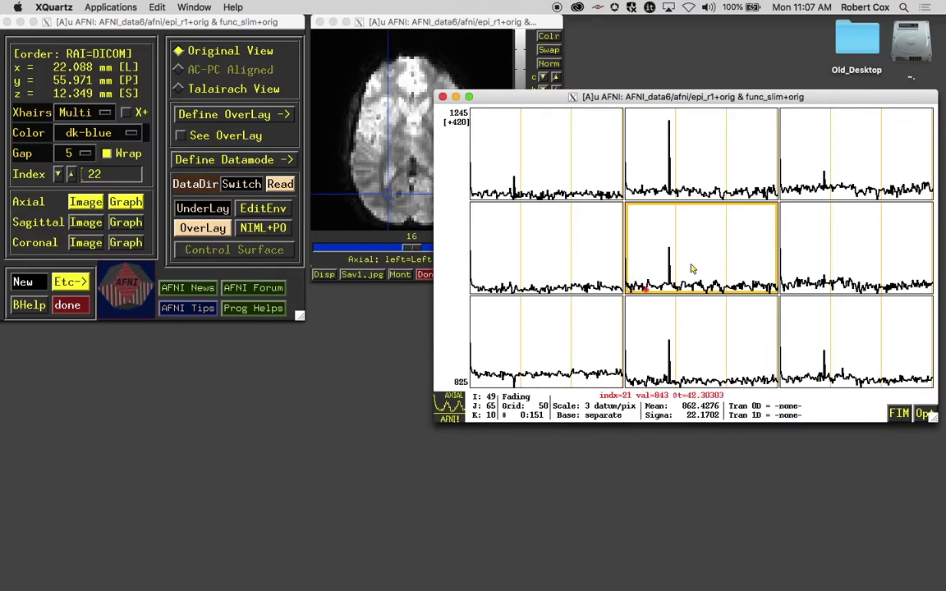
key("greater")
key("greater")
key("greater")
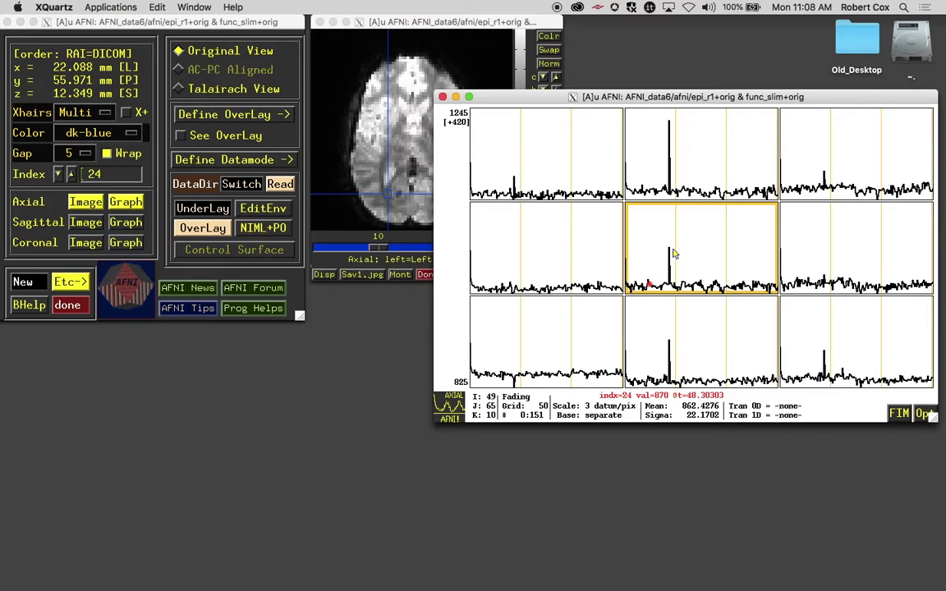
left_click(672, 253)
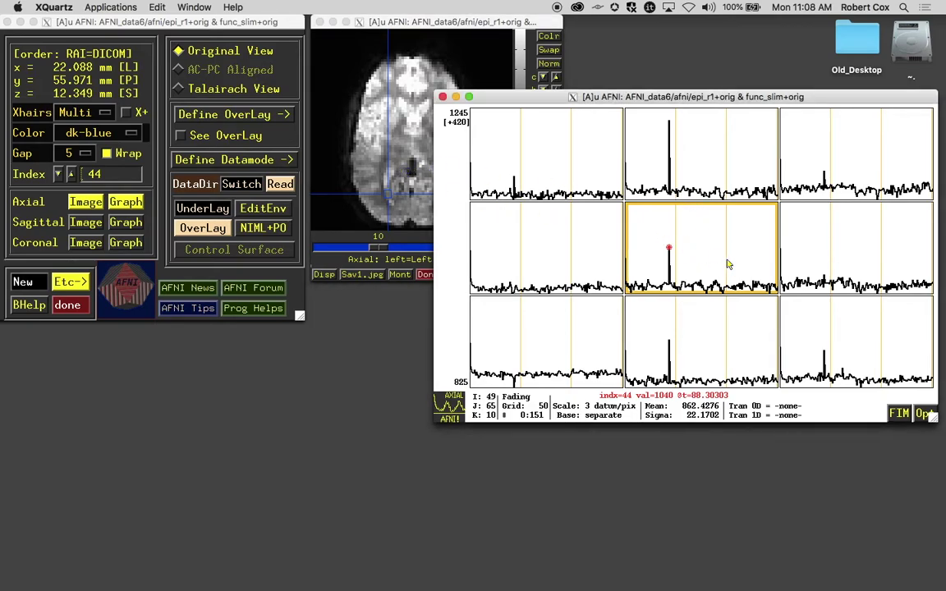
key("less")
key("greater")
key("less")
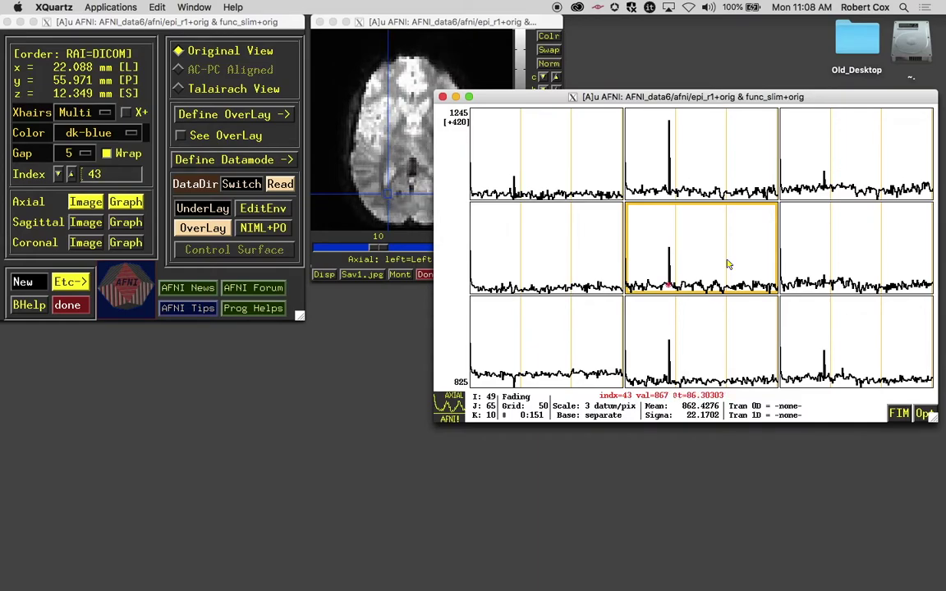
key("greater")
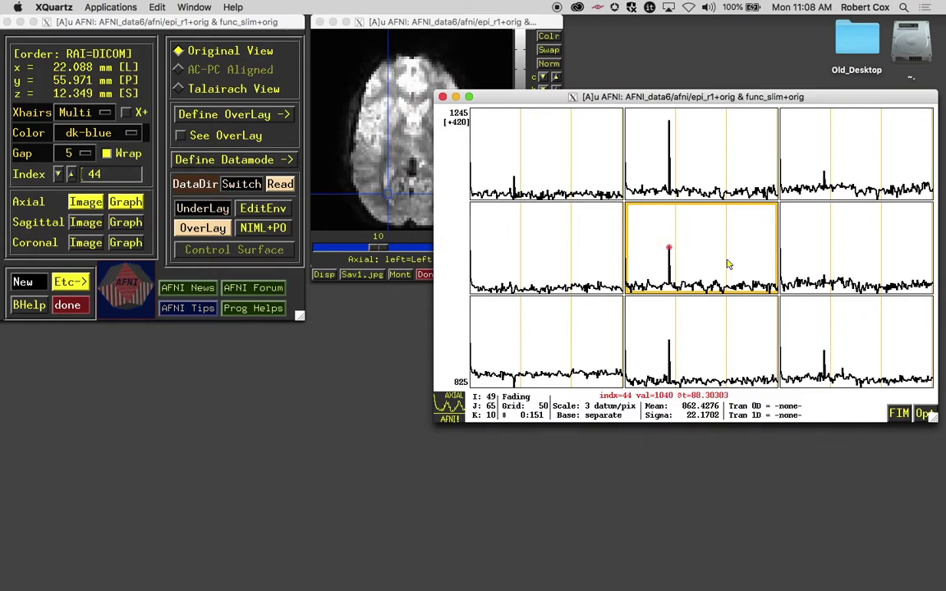
key("less")
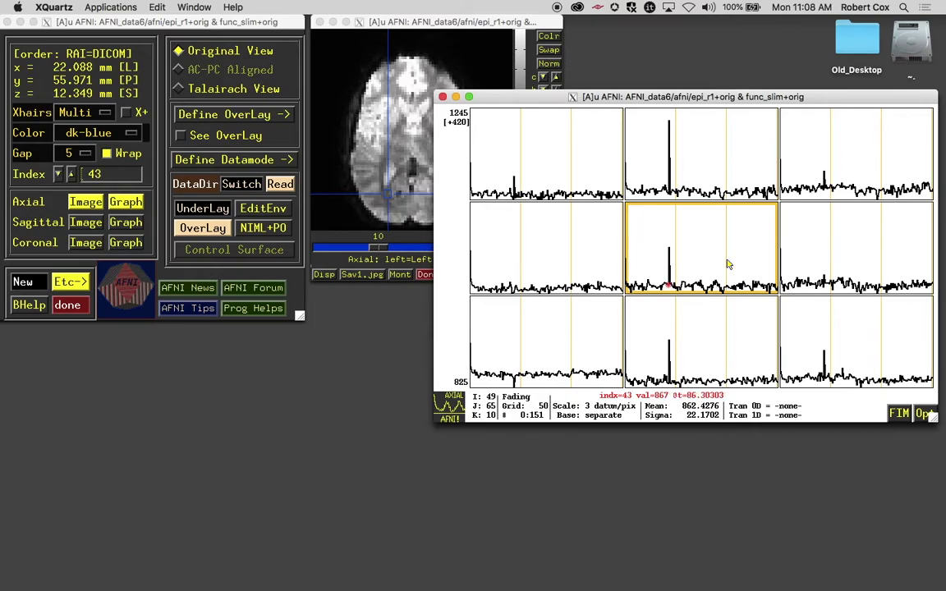
key("greater")
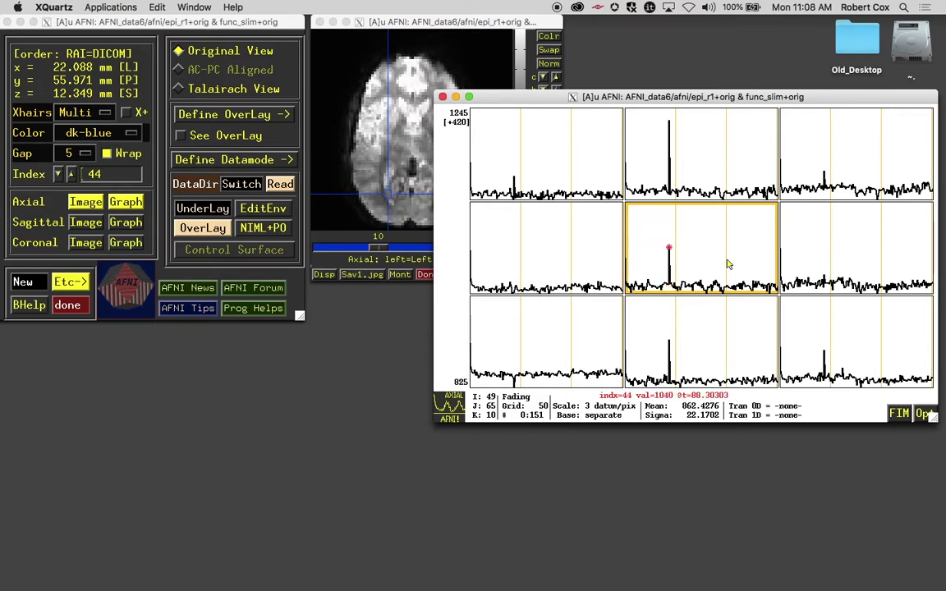
key("greater")
key("less")
key("less")
key("greater")
key("greater")
key("less")
key("greater")
key("less")
key("greater")
key("less")
key("greater")
key("less")
key("less")
key("less")
key("less")
key("less")
key("less")
key("less")
key("less")
key("greater")
key("less")
key("less")
key("less")
key("less")
key("less")
key("less")
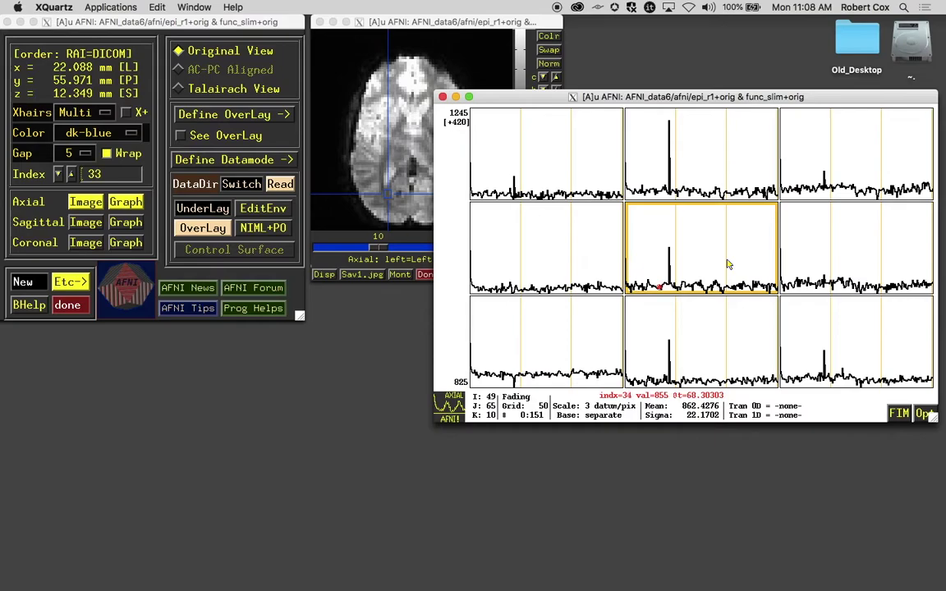
key("greater")
key("greater")
key("greater")
key("greater")
key("greater")
key("less")
key("less")
key("less")
key("less")
key("less")
key("less")
key("less")
key("less")
key("less")
key("less")
key("greater")
key("greater")
key("greater")
key("greater")
key("greater")
key("greater")
key("greater")
key("greater")
key("greater")
key("greater")
key("greater")
key("greater")
key("greater")
key("greater")
key("greater")
key("greater")
key("greater")
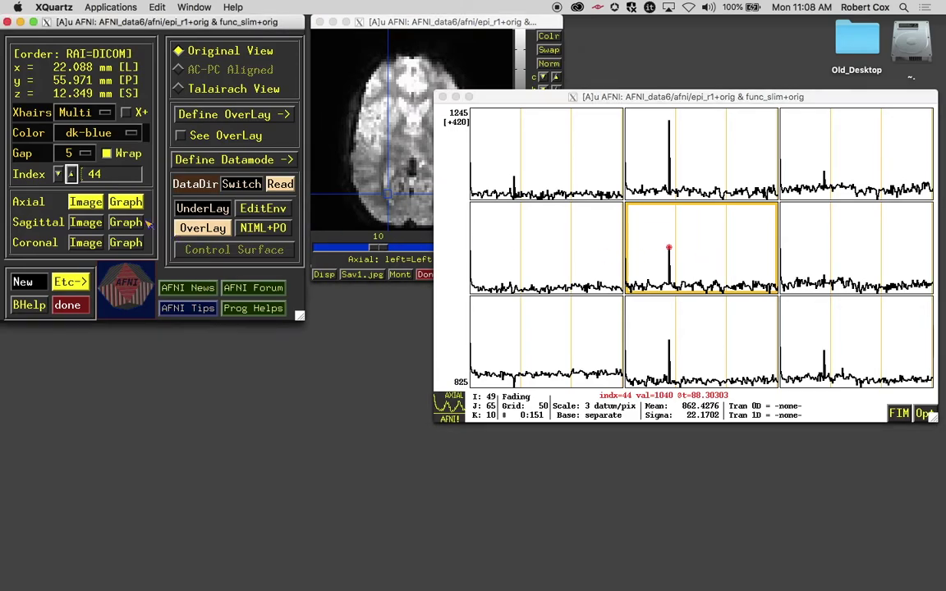
- Open the sagittal image viewer and step the time index back and forth with < and >
left_click(96, 223)
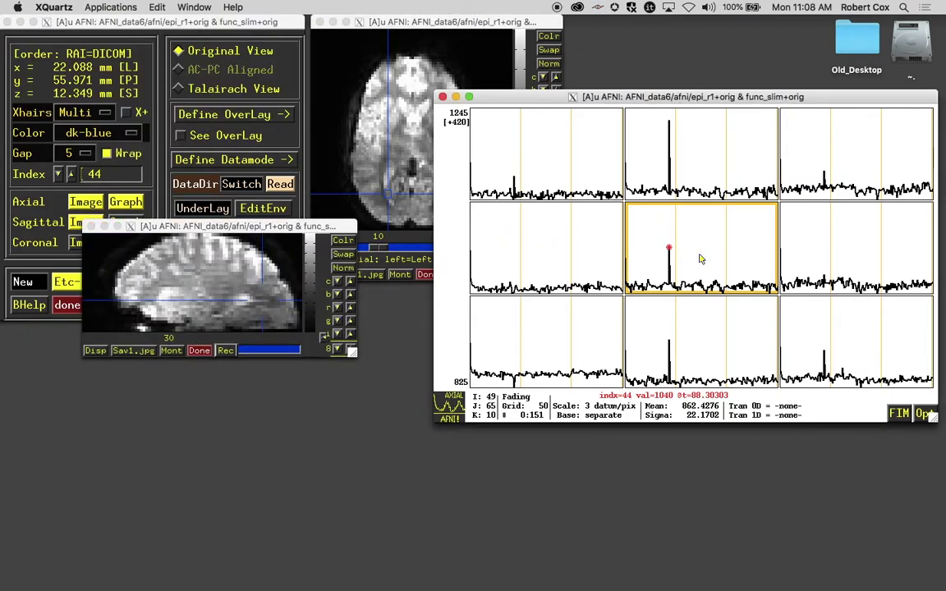
key("less")
key("greater")
key("less")
key("greater")
key("greater")
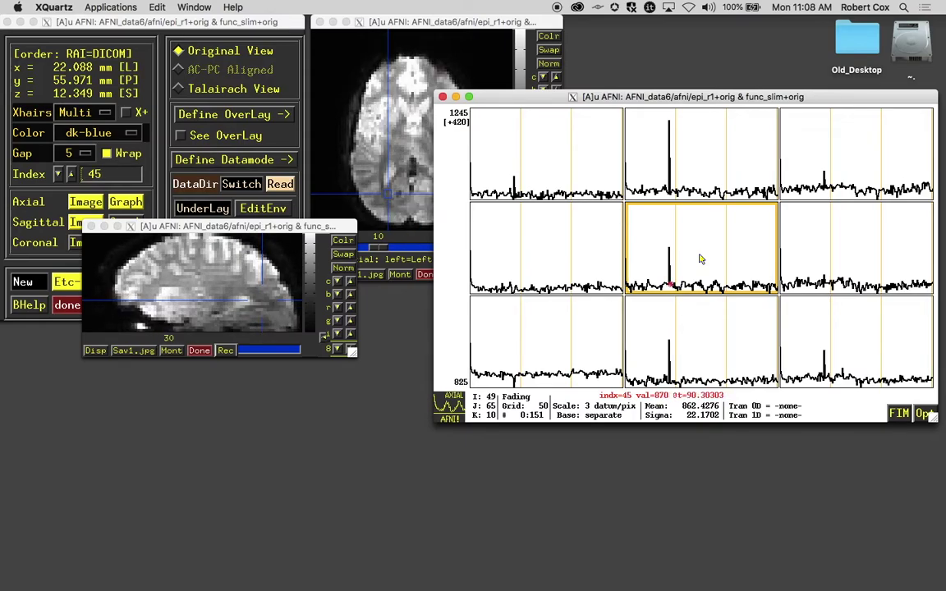
- Keep stepping the time index with < and > until it settles on index 44
key("less")
key("less")
key("greater")
key("less")
key("greater")
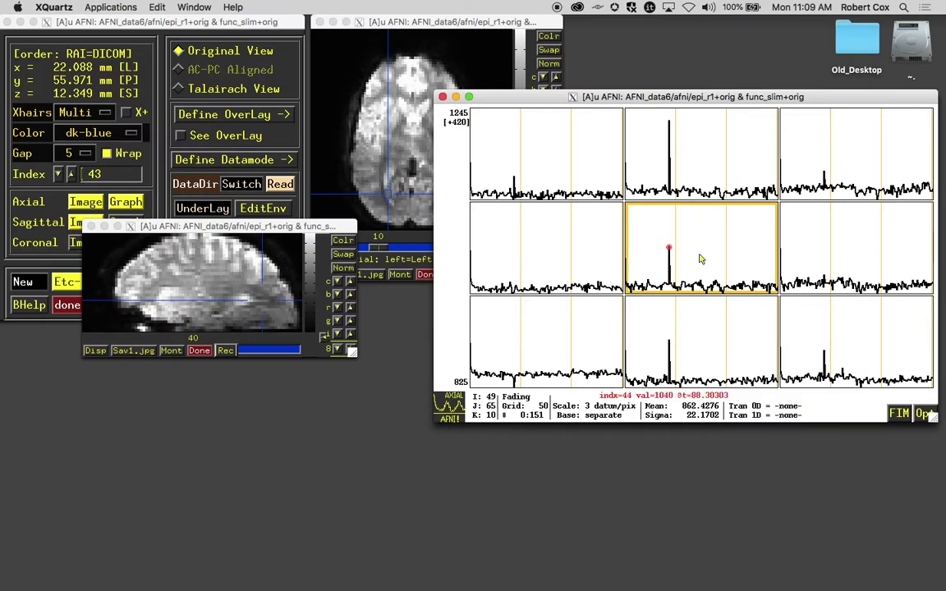
key("less")
key("greater")
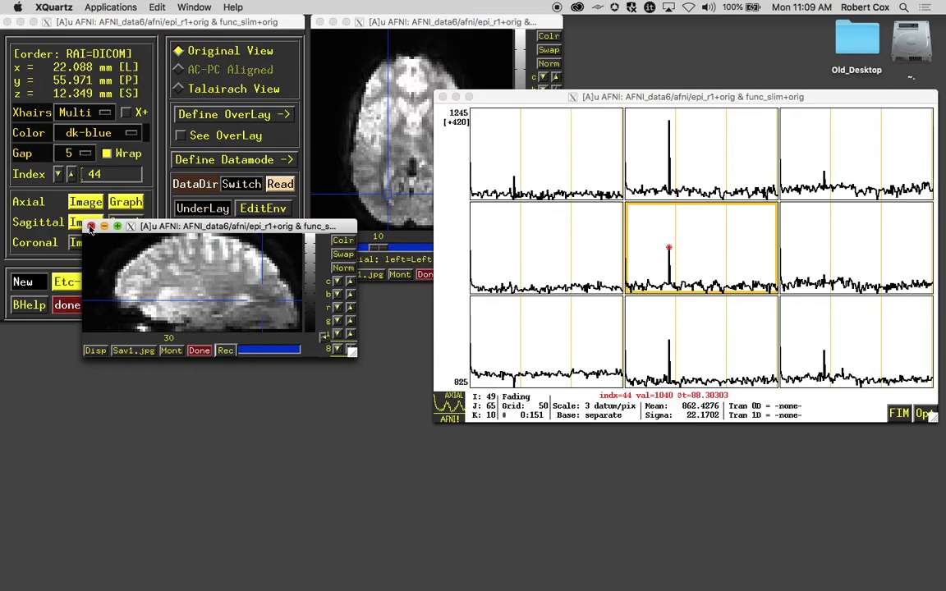
- Jump the crosshair to the typed coordinates 22 56 12 with Jump to (xyz)
left_click_drag(523, 96, 524, 101)
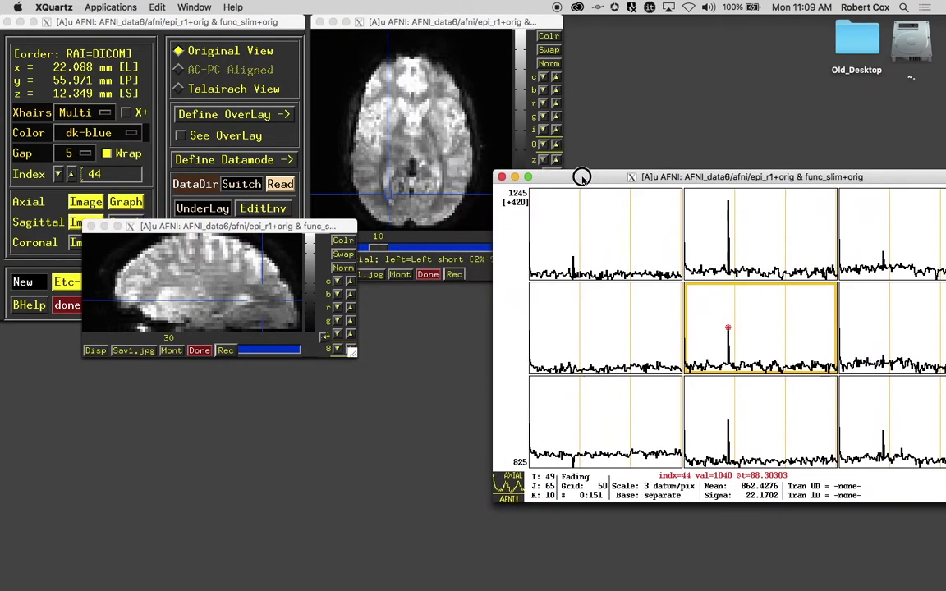
left_click_drag(582, 178, 582, 180)
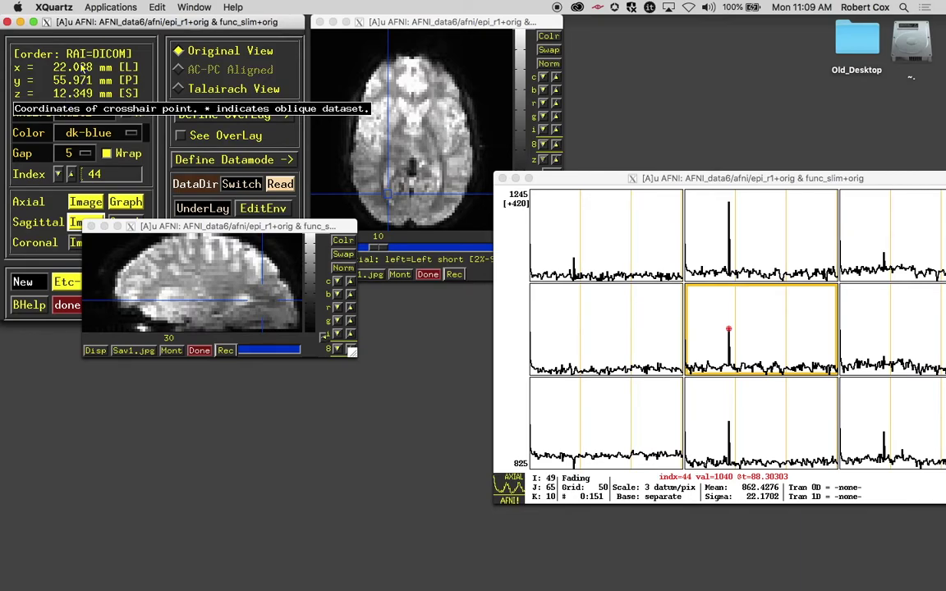
right_click(81, 65)
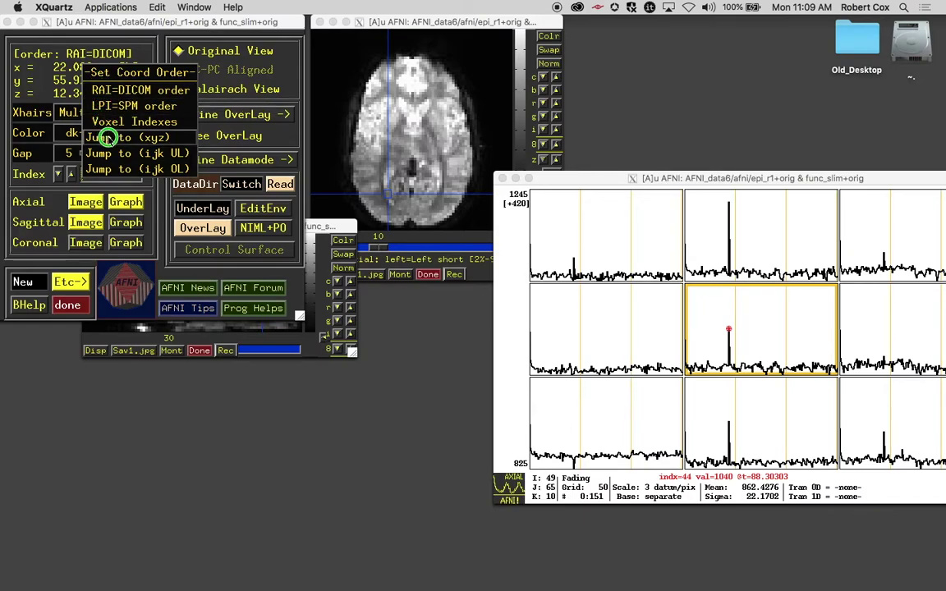
left_click(110, 138)
left_click(164, 61)
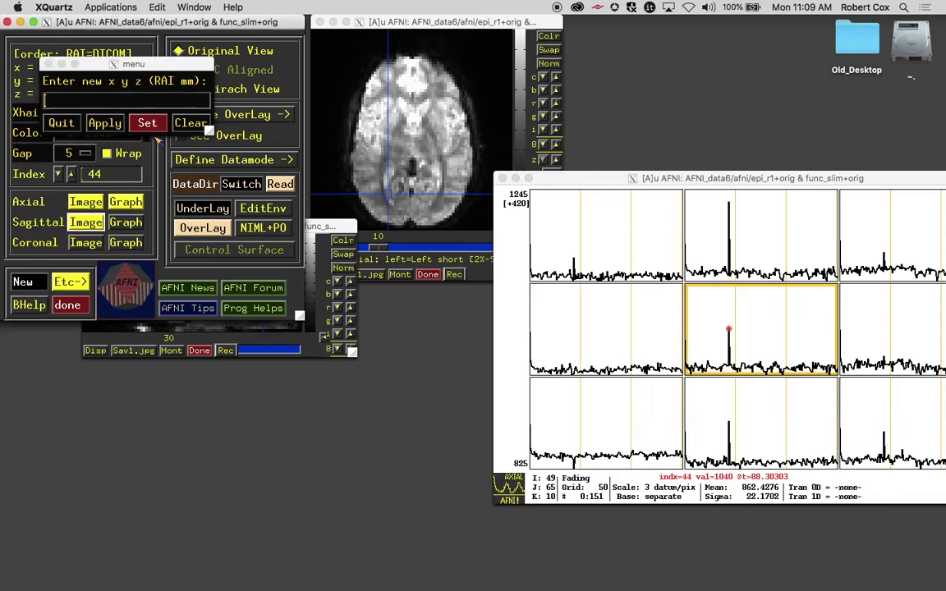
left_click_drag(165, 61, 187, 132)
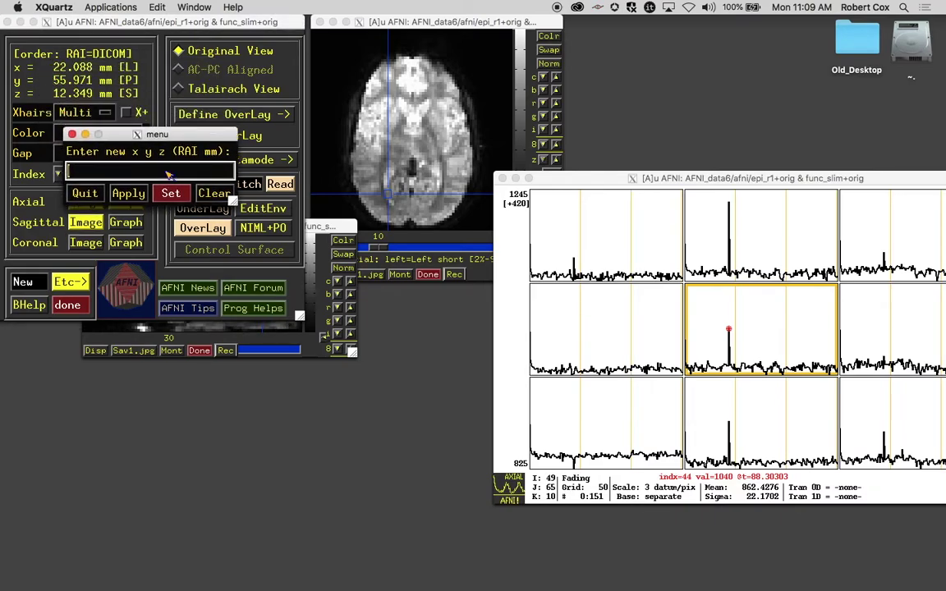
type("22 56 12")
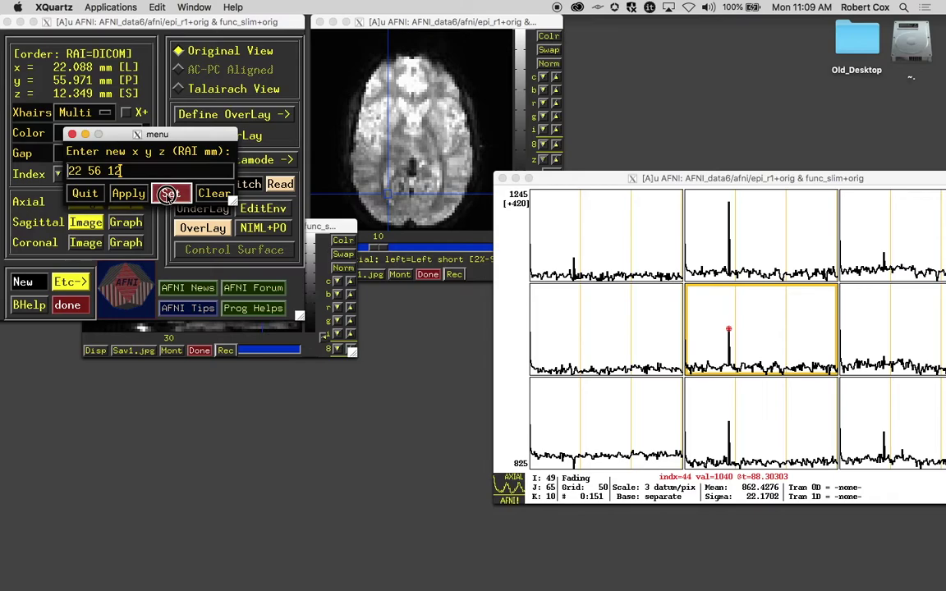
left_click(170, 194)
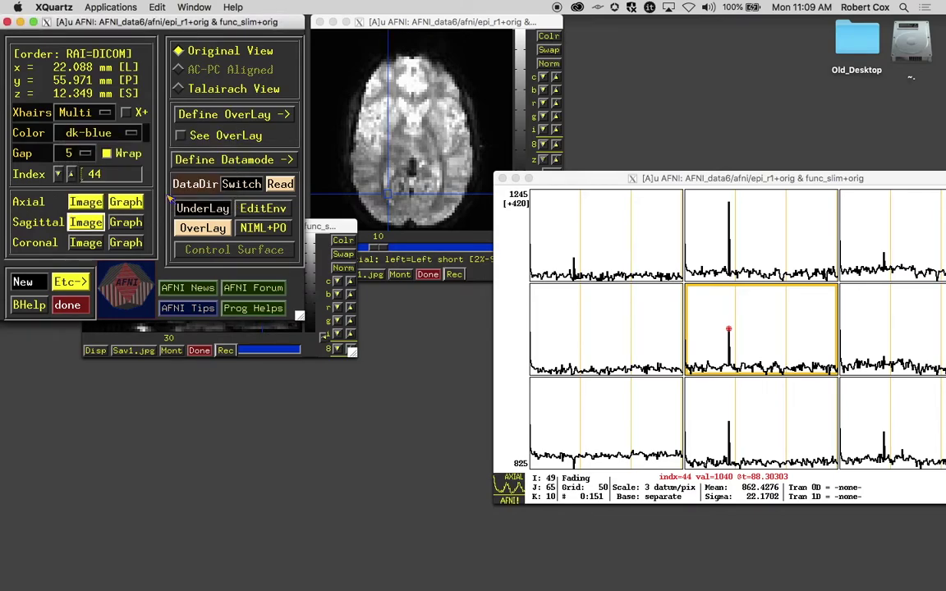
- Make the x coordinate negative and jump to -22 56 12, the mirrored right side
right_click(76, 66)
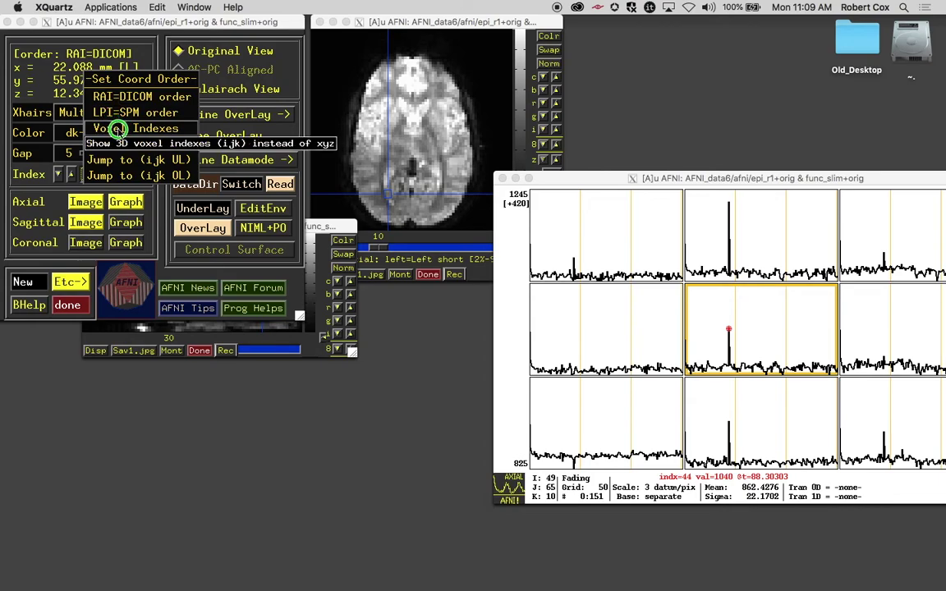
left_click(115, 144)
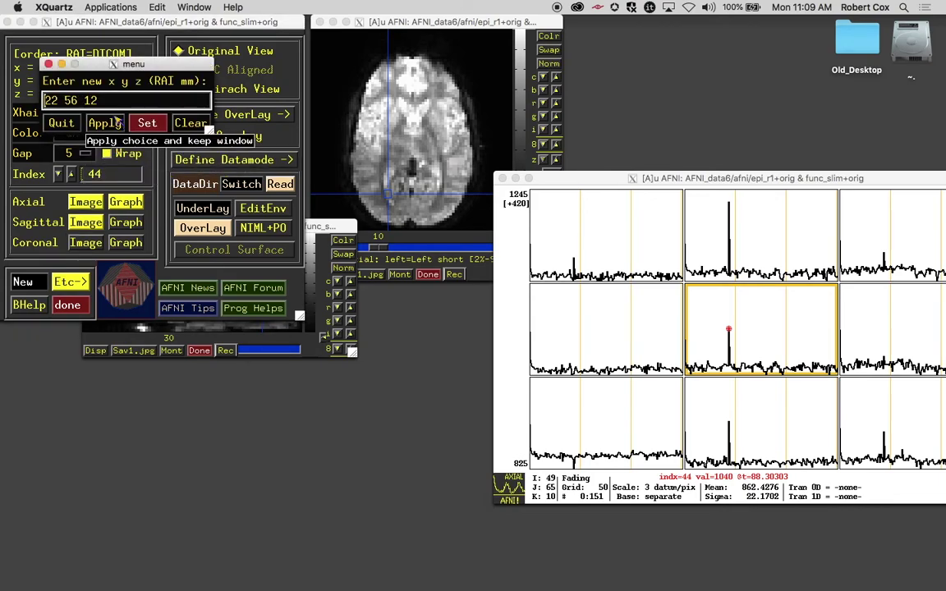
left_click_drag(114, 68, 148, 247)
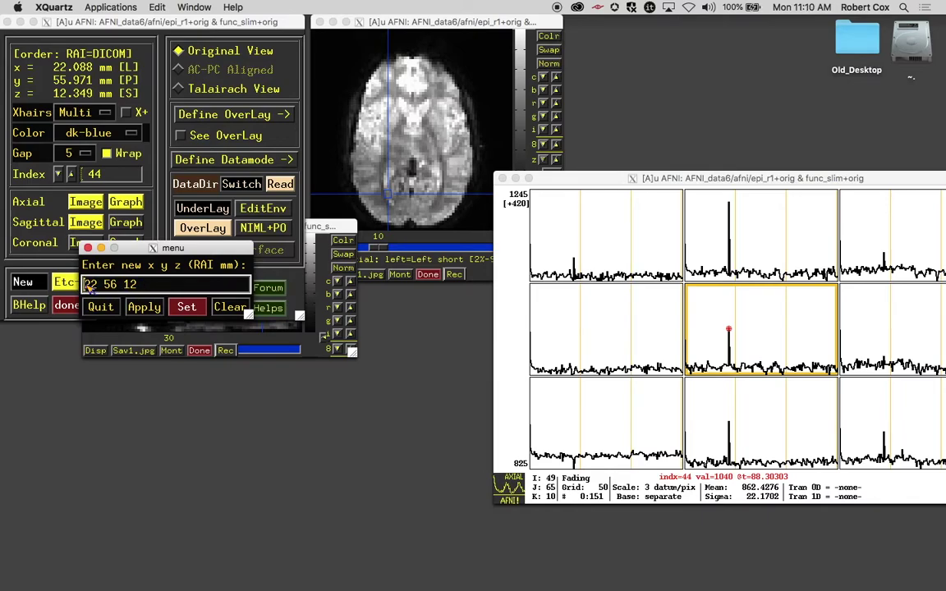
left_click(89, 284)
type("-")
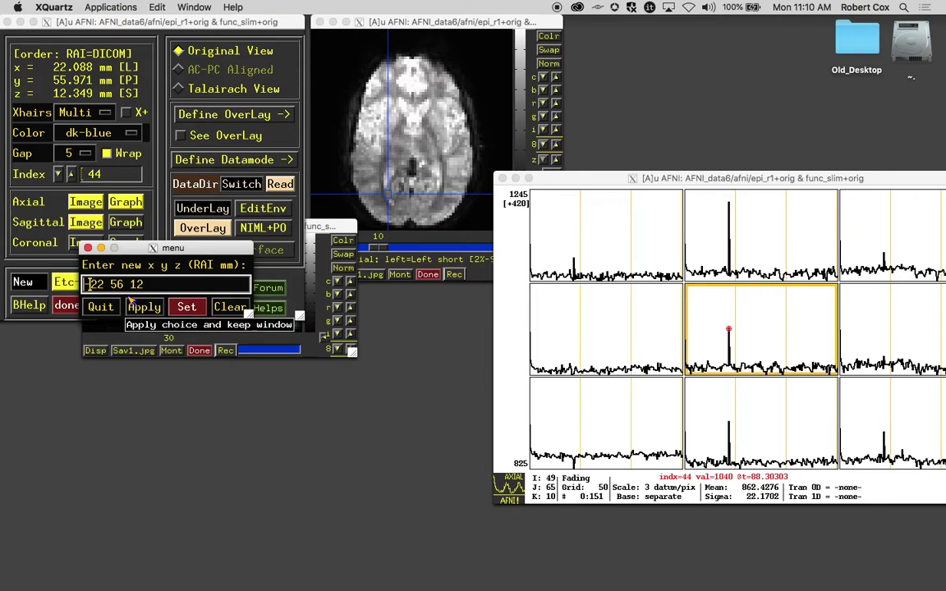
left_click(190, 315)
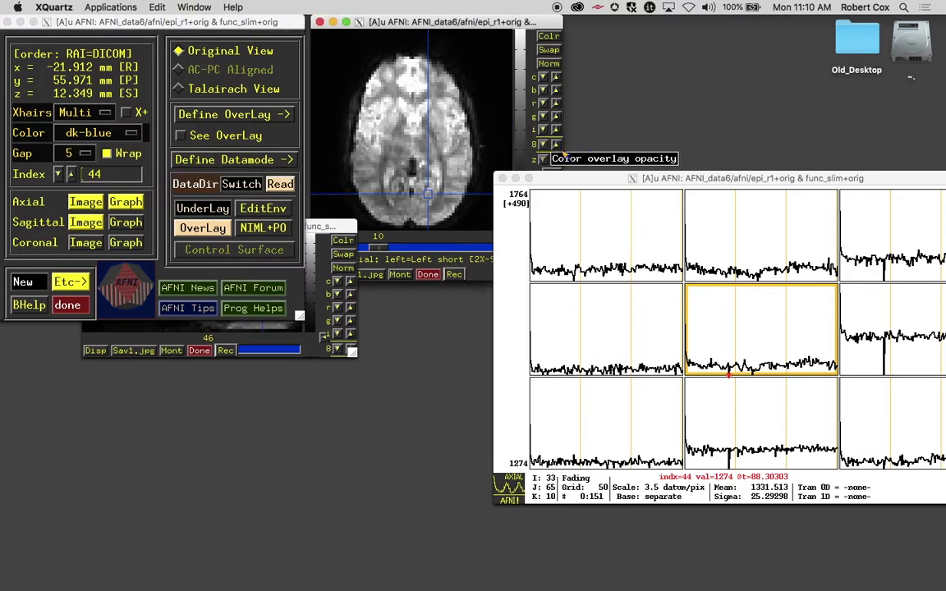
- Move the graph window fully on screen and return the centre graph to time index 44
left_click_drag(562, 179, 474, 122)
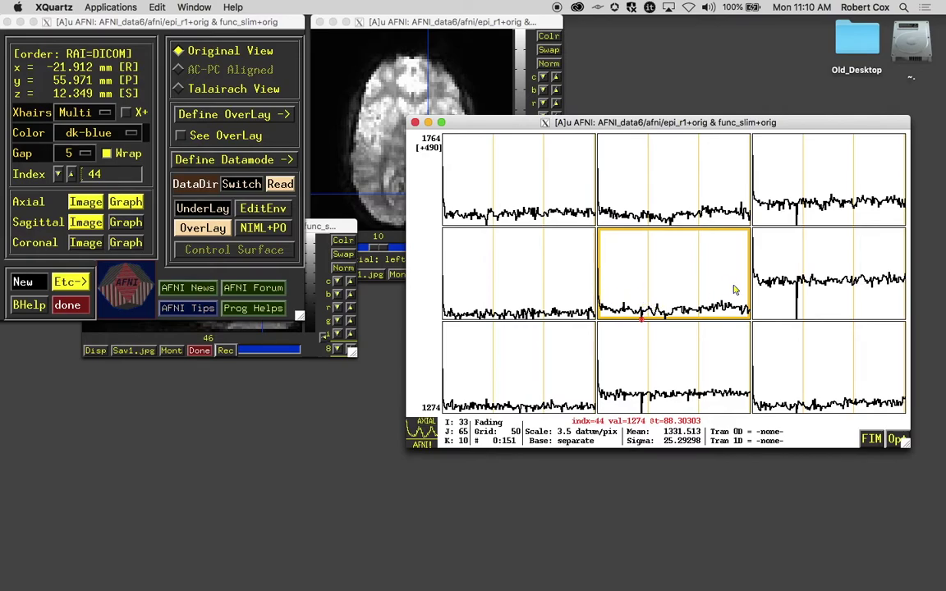
left_click(649, 310)
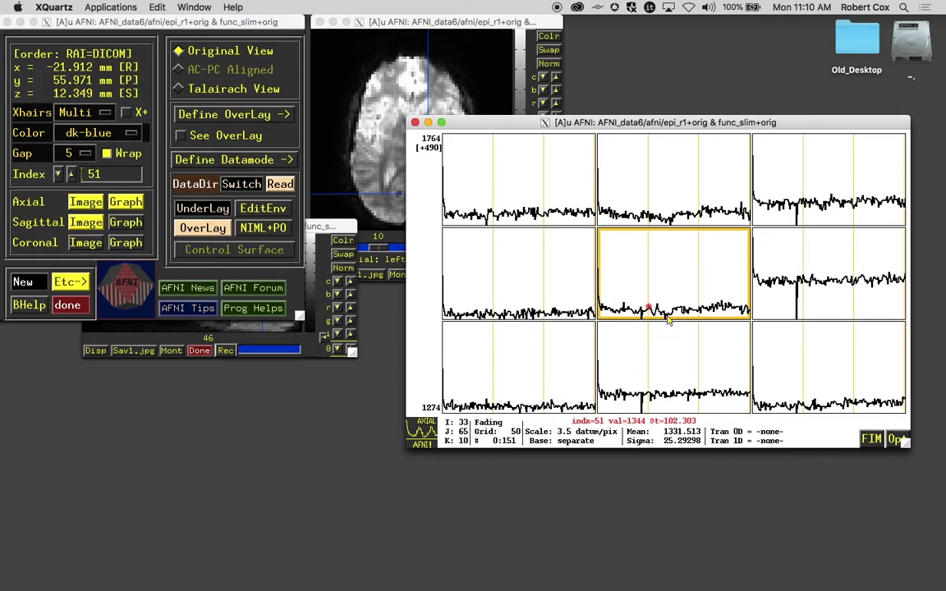
key("less")
key("less")
key("less")
key("less")
key("less")
key("less")
key("less")
key("less")
key("less")
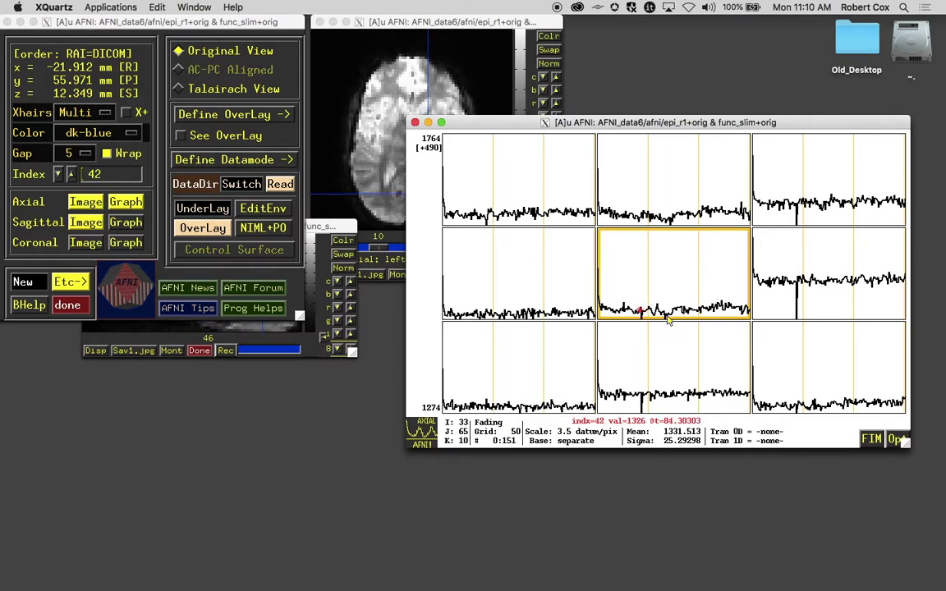
key("greater")
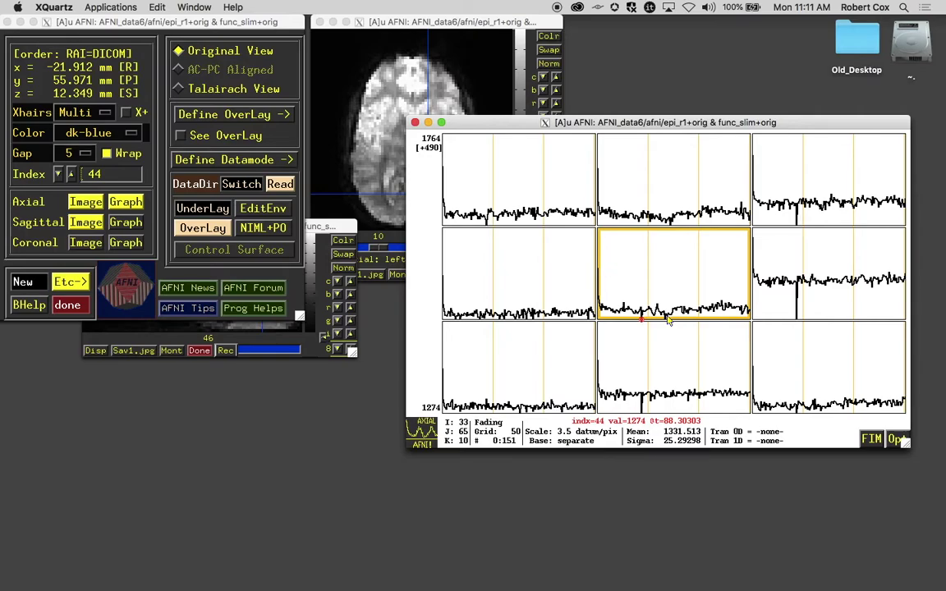
- Place the crosshair on the brain's edge in the axial image, at x 55.088 L, y -26.529 A
left_click(359, 156)
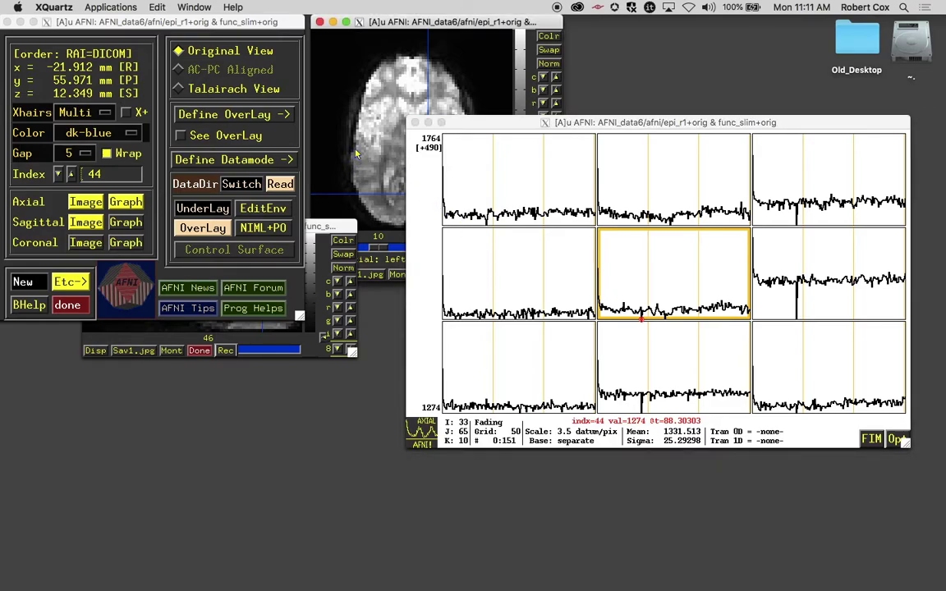
left_click(356, 153)
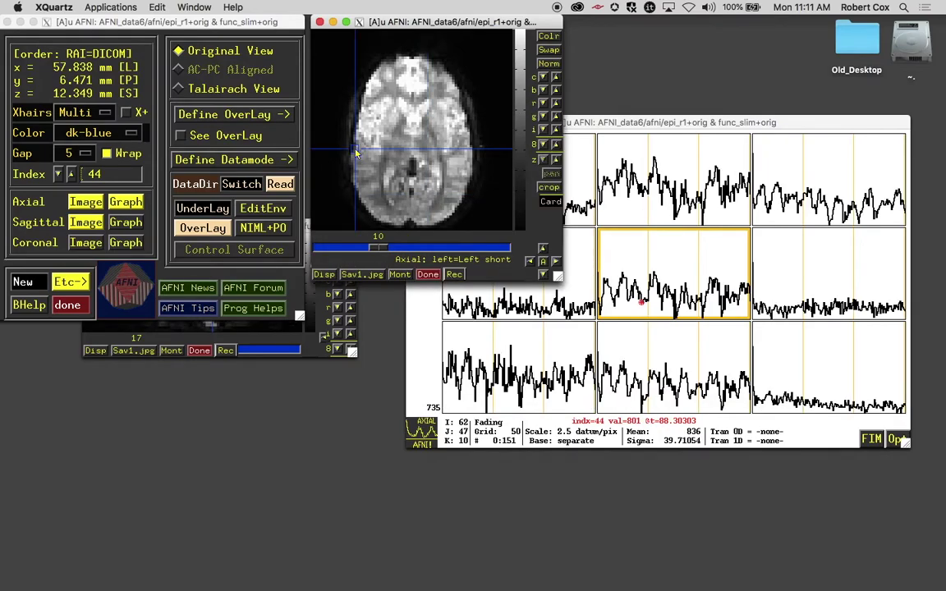
left_click(359, 121)
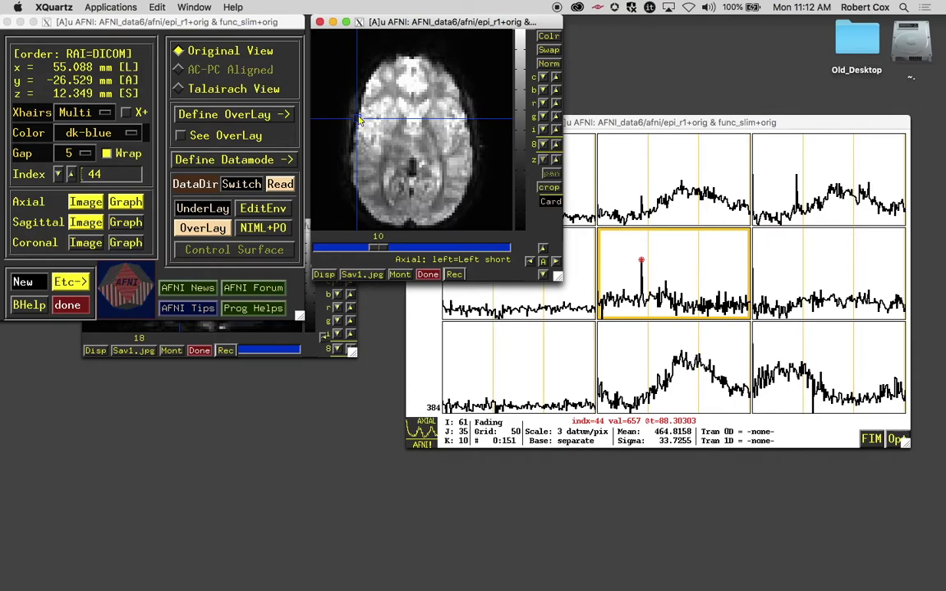
left_click(112, 85)
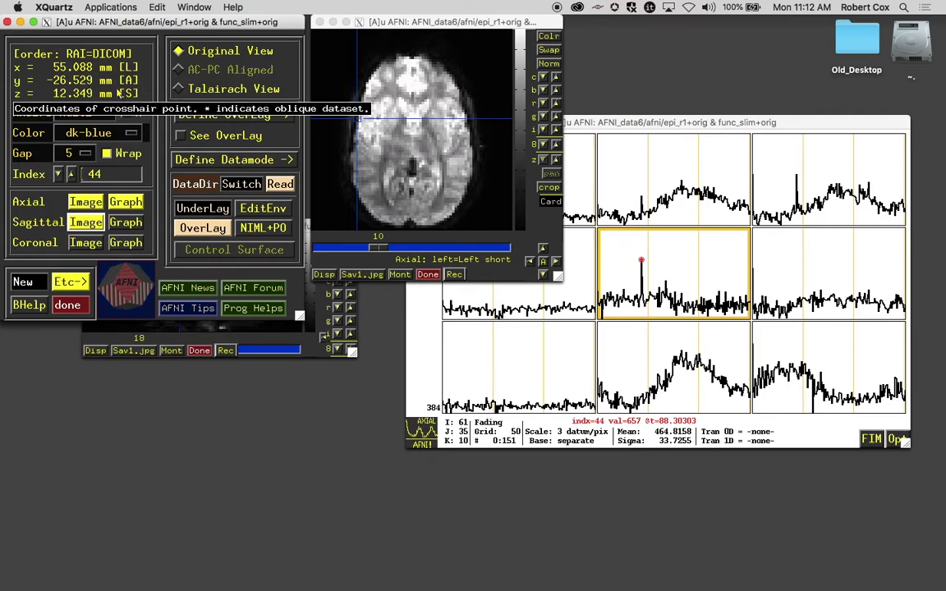
left_click(379, 249)
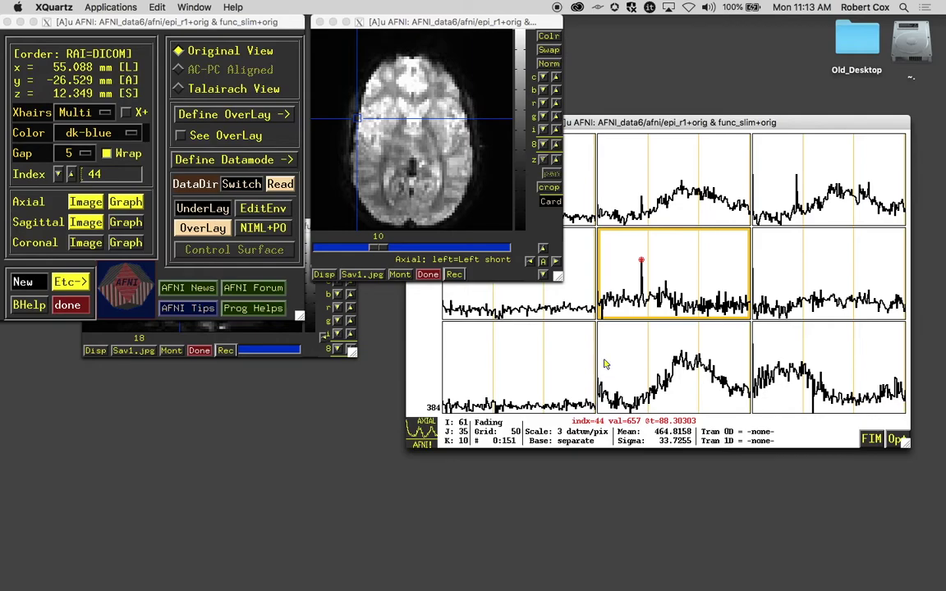
left_click(411, 148)
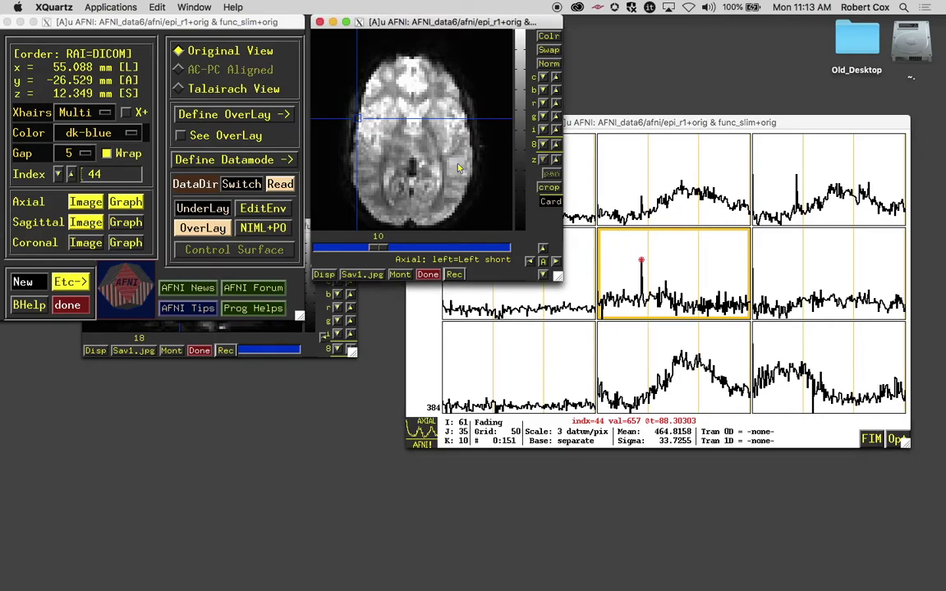
- Jump the crosshair back to its previous location and reposition the graph window
right_click(379, 144)
left_click(398, 179)
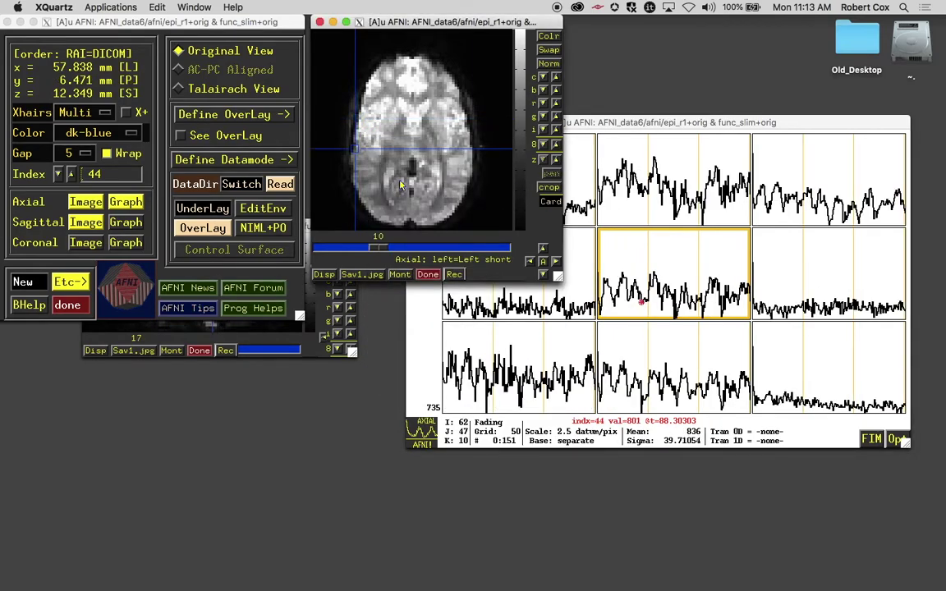
left_click(138, 54)
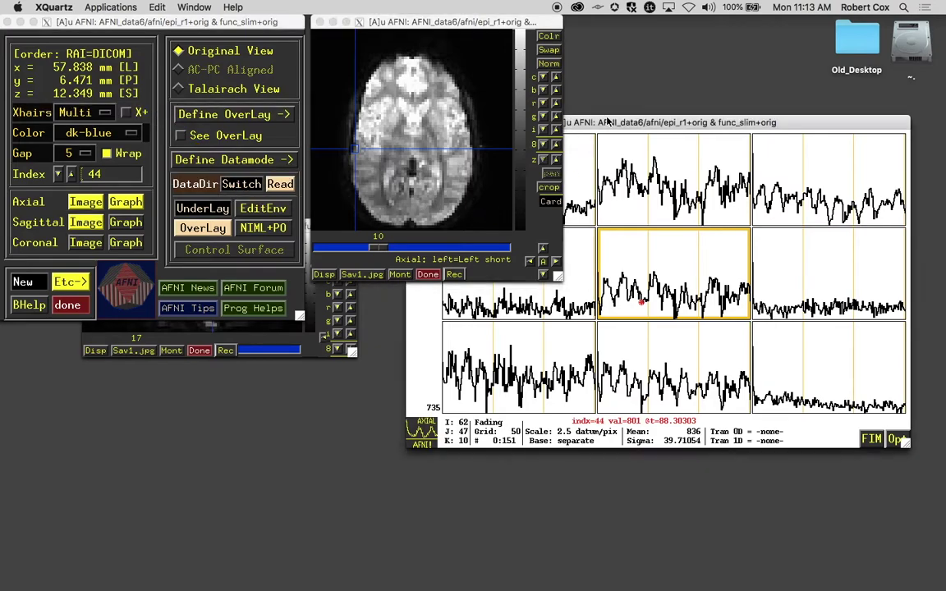
left_click_drag(609, 120, 585, 113)
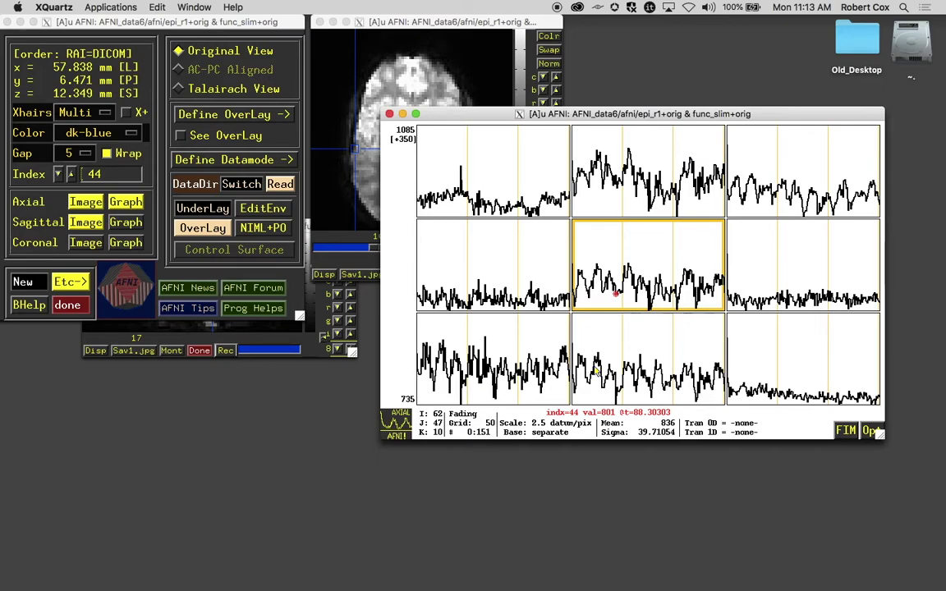
- Use Jumpback twice to land on voxel 62,47,10, then raise the graphs in front of the image
right_click(336, 95)
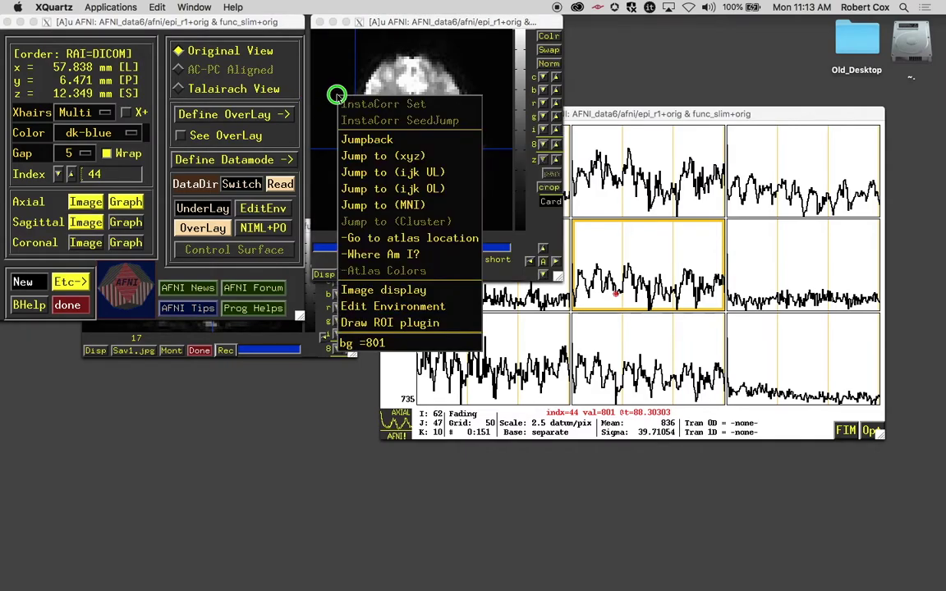
left_click(351, 142)
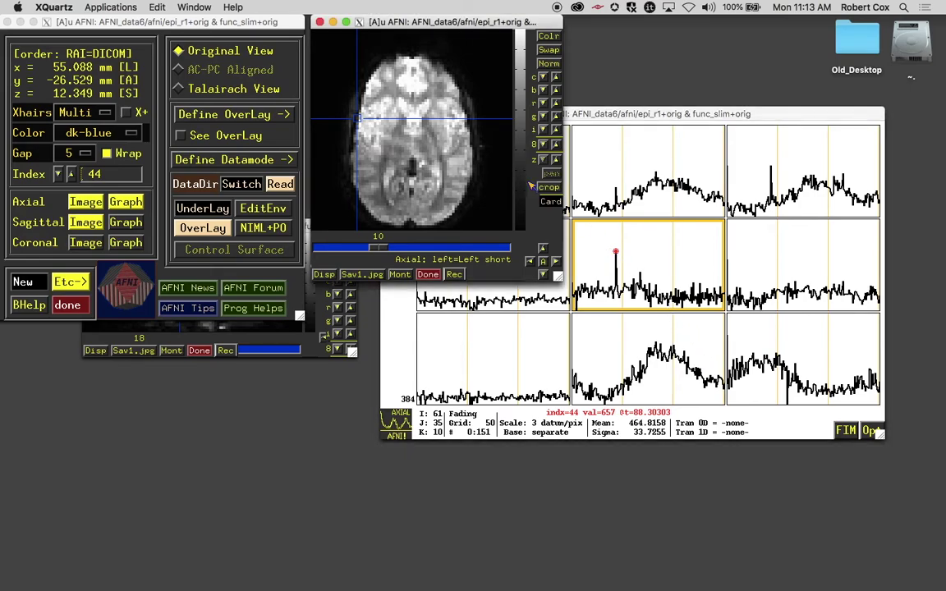
right_click(436, 136)
left_click(461, 180)
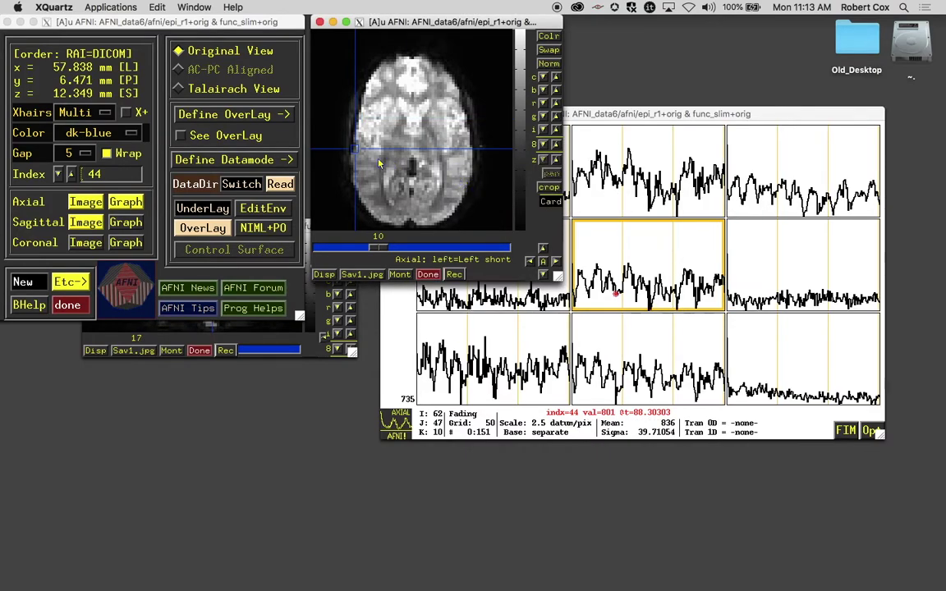
left_click(586, 116)
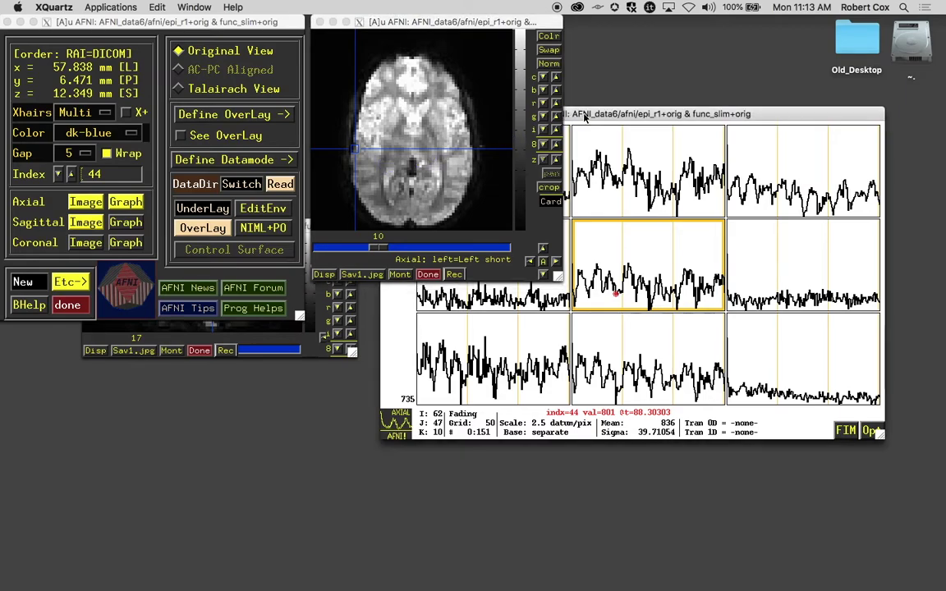
left_click(586, 116)
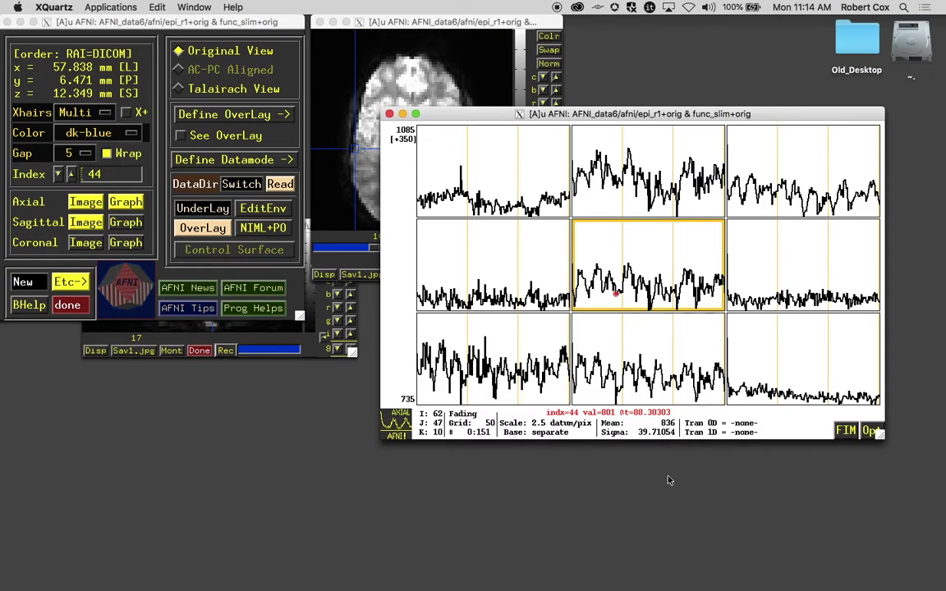
- Show lecture slide 20 on graph keypresses and grid spacing 15, then hide PowerPoint
mouse_move(795, 584)
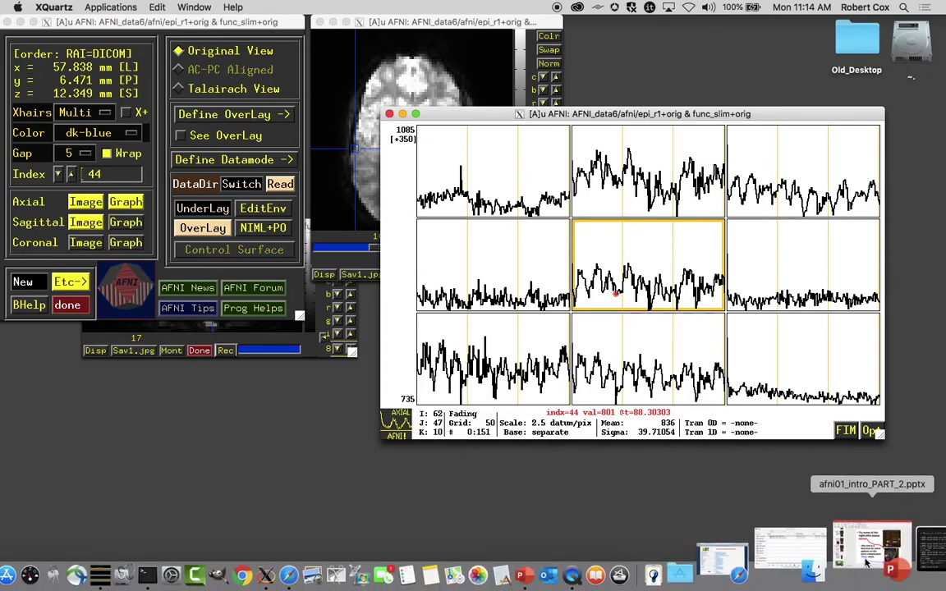
left_click(873, 557)
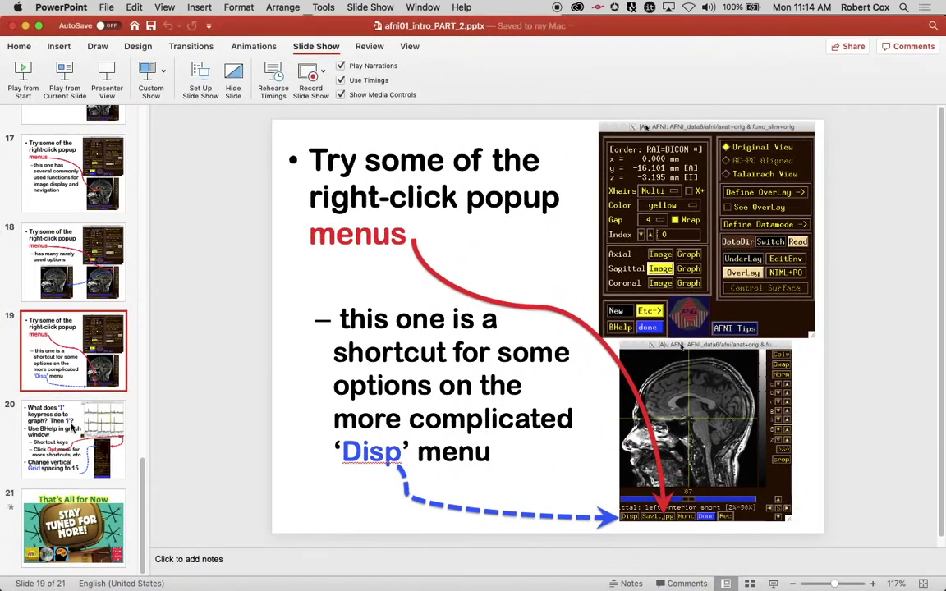
left_click(89, 450)
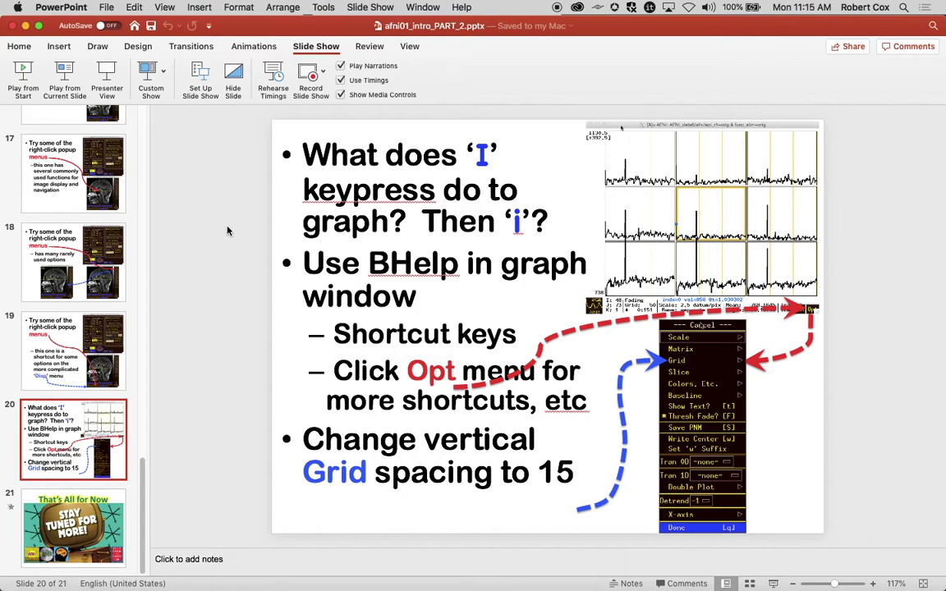
left_click(25, 28)
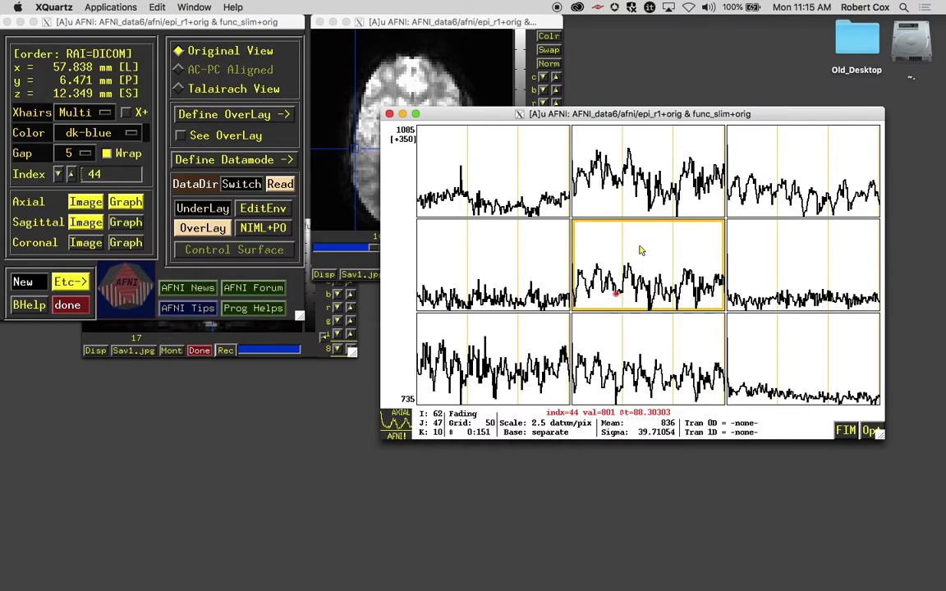
- Ignore two initial time points, undo back to none, and recentre the graphs on voxel 61,46,10
key("I")
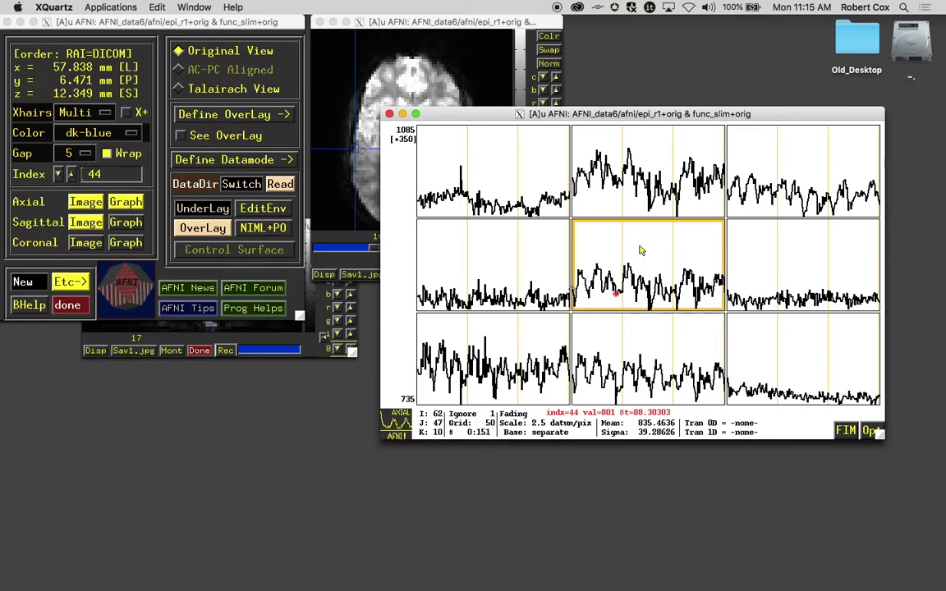
key("I")
key("I")
key("I")
key("I")
key("I")
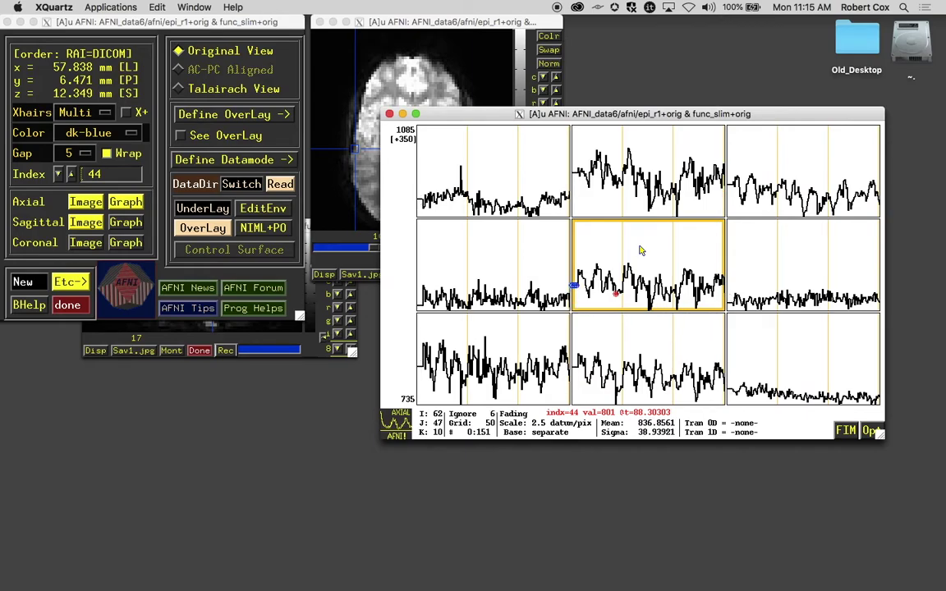
key("i")
key("i")
key("i")
key("i")
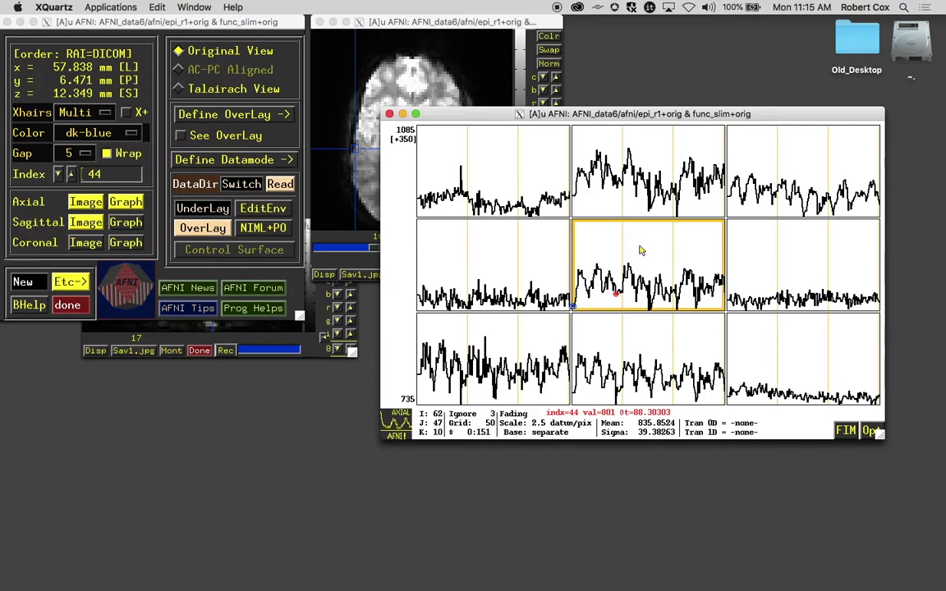
key("i")
key("i")
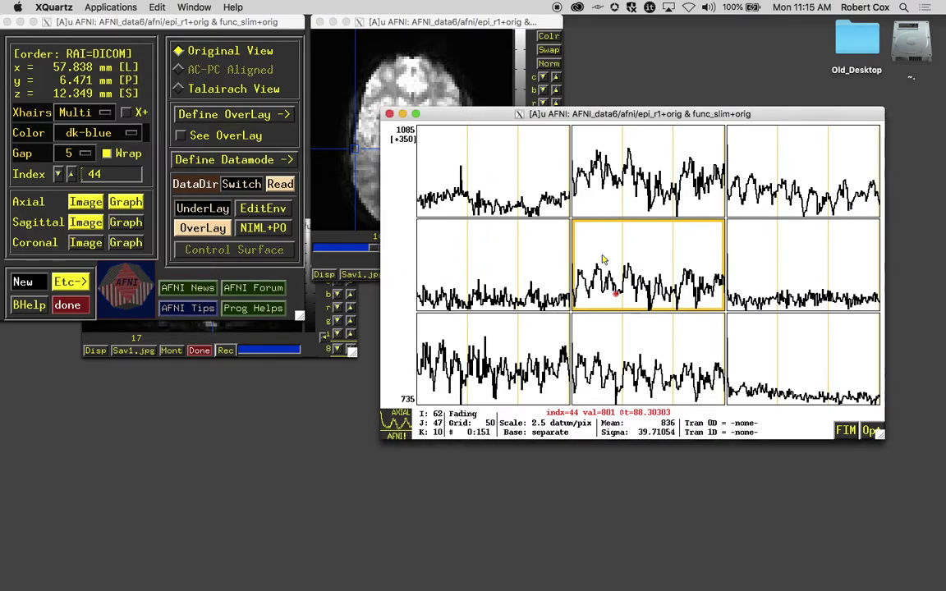
left_click(761, 192)
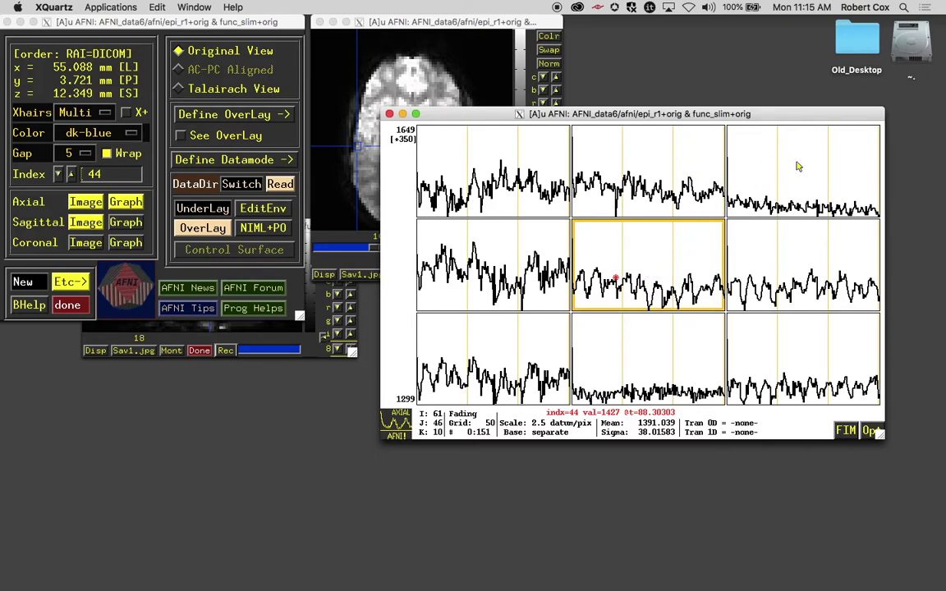
left_click(497, 348)
- Set the time index to 0 in the central graph, then test Ignore with I twice and clear it
left_click(698, 164)
left_click(575, 241)
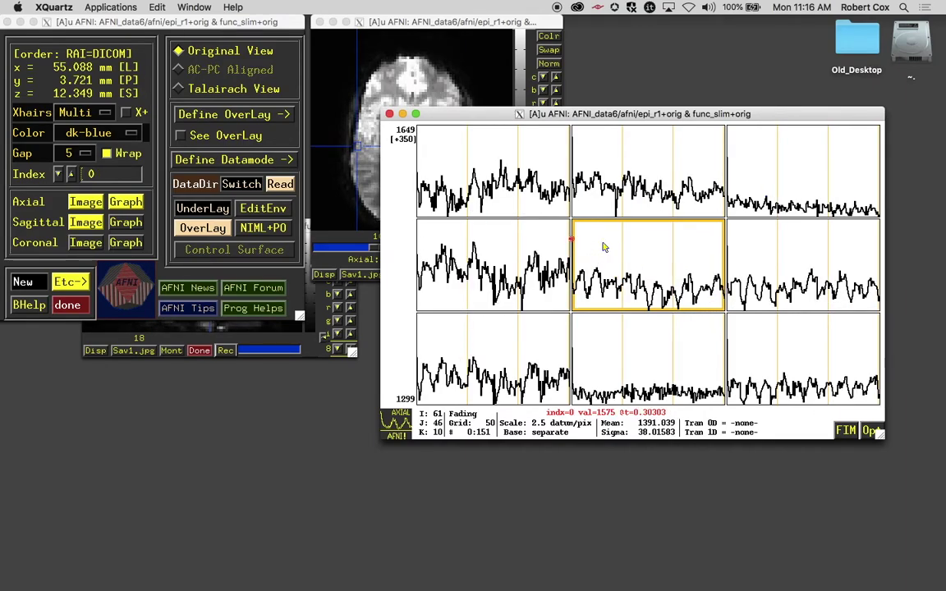
key("I")
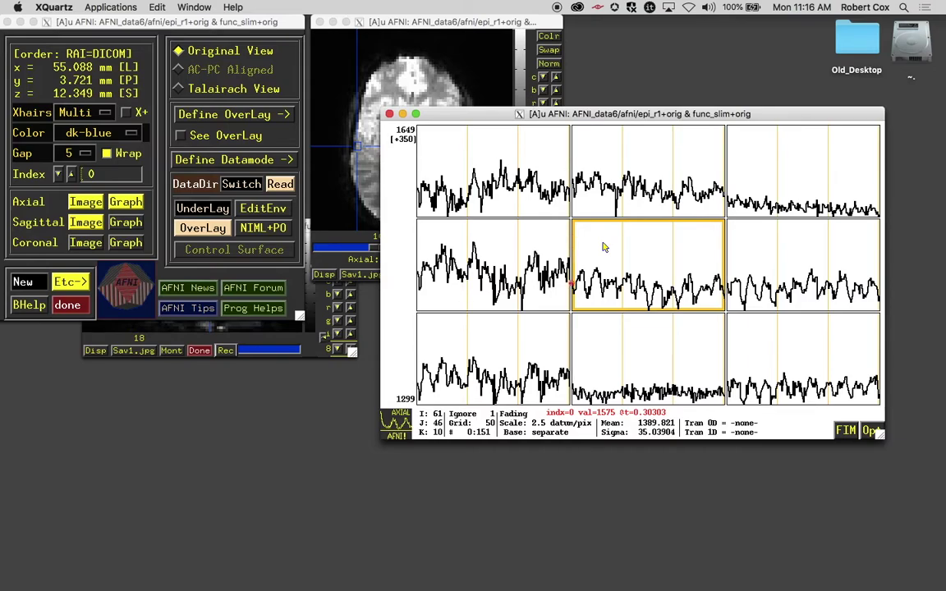
key("I")
key("i")
key("i")
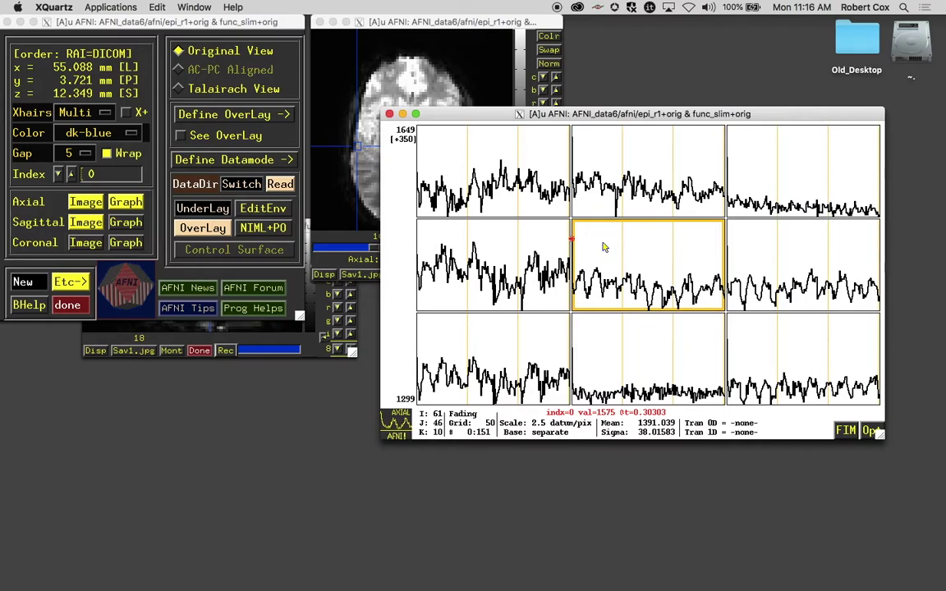
- Step the controller's Index up to 20, where voxel 61,46,10 reads 1425, then bring the graphs forward
left_click(476, 22)
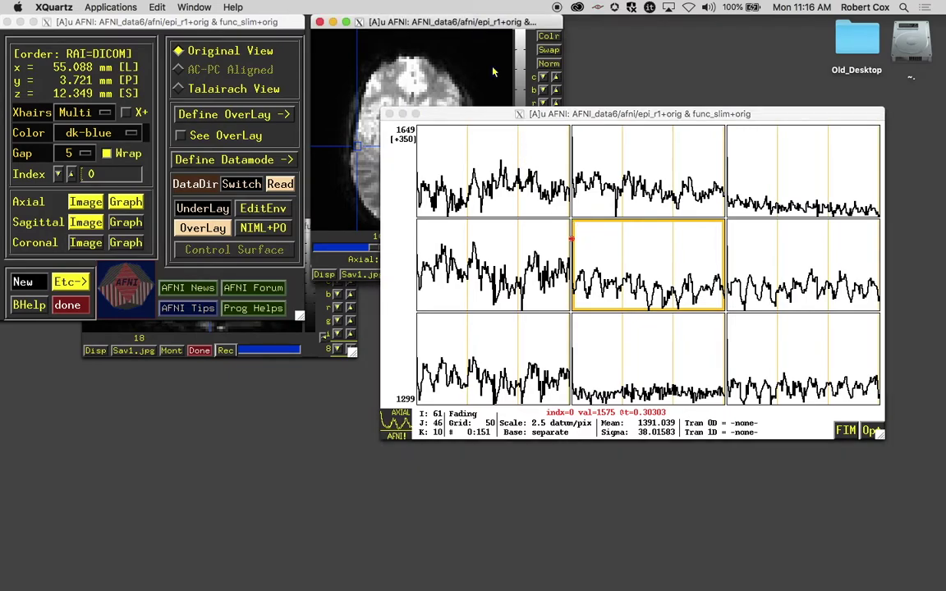
left_click(476, 22)
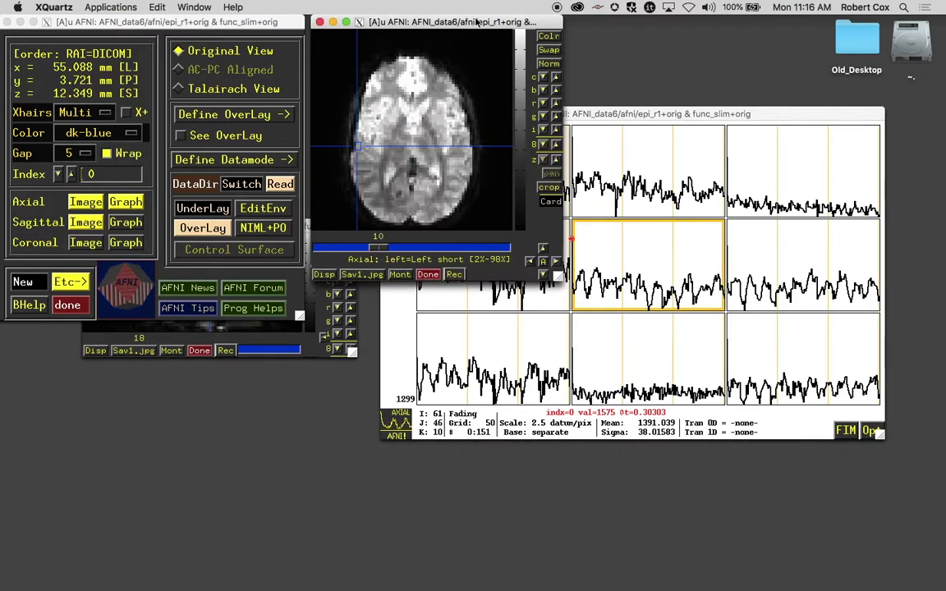
left_click(160, 123)
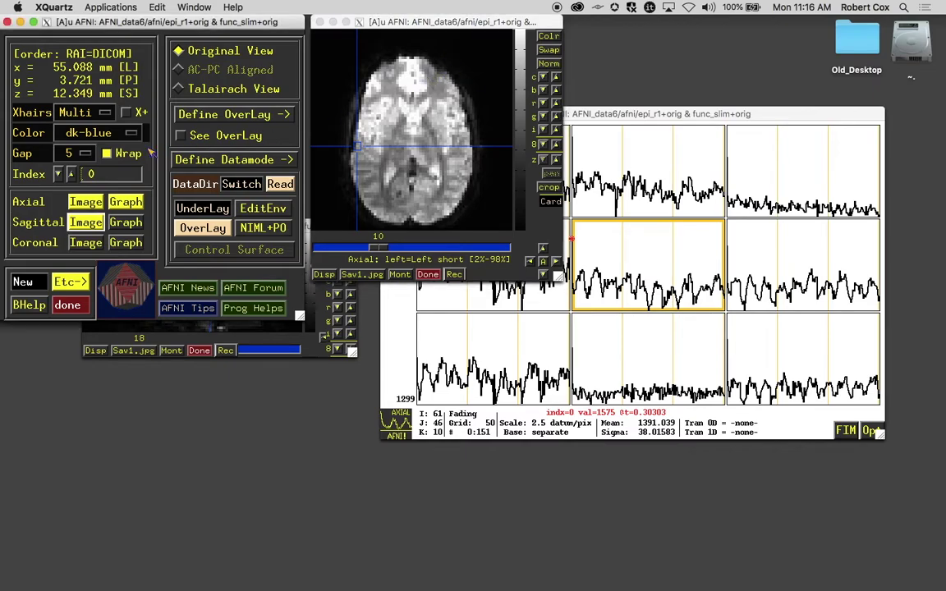
left_click(70, 174)
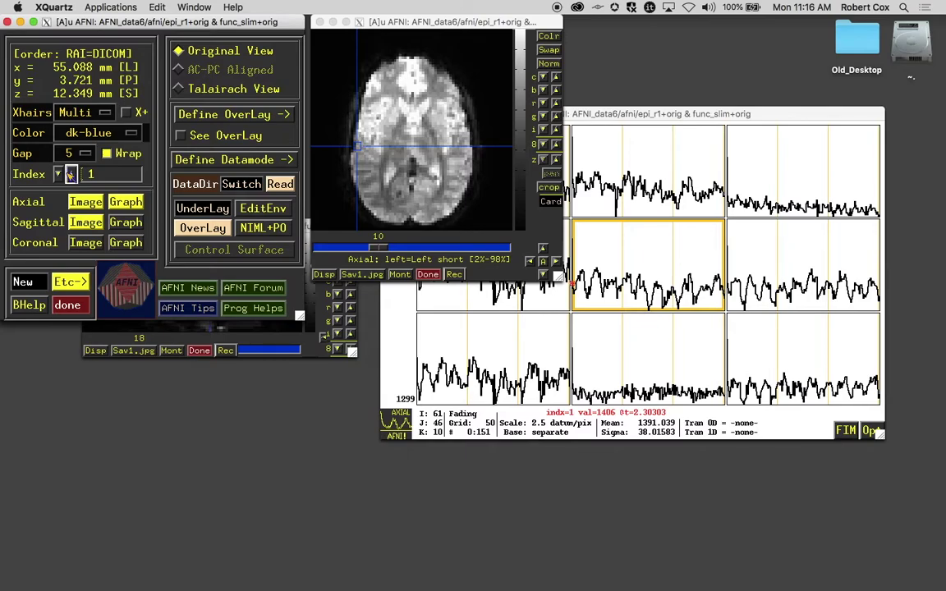
left_click(71, 174)
left_click(71, 174)
left_click(71, 174)
left_click(71, 174)
left_click(71, 174)
left_click(71, 175)
left_click(70, 174)
left_click(70, 175)
left_click(70, 174)
left_click(71, 175)
left_click(71, 175)
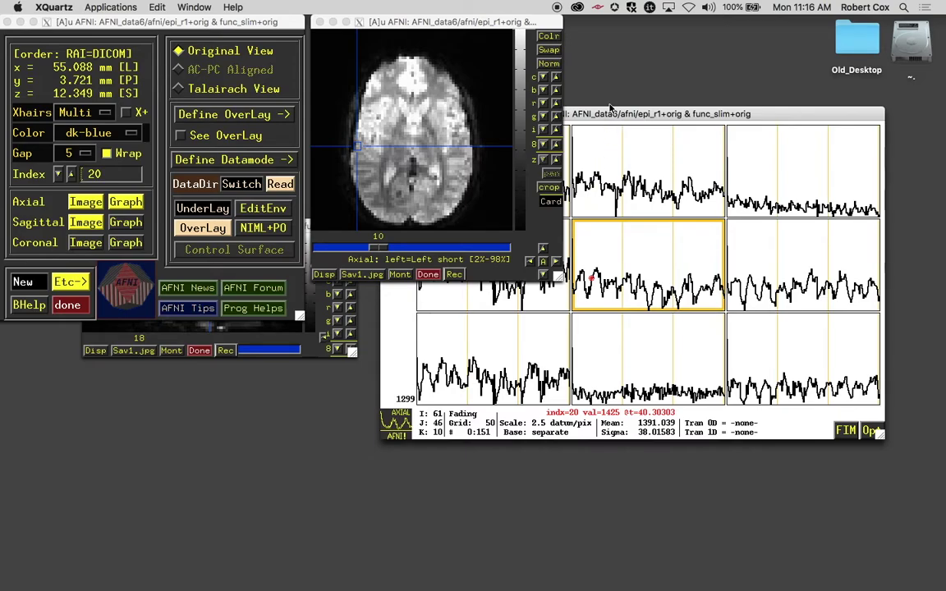
left_click(609, 110)
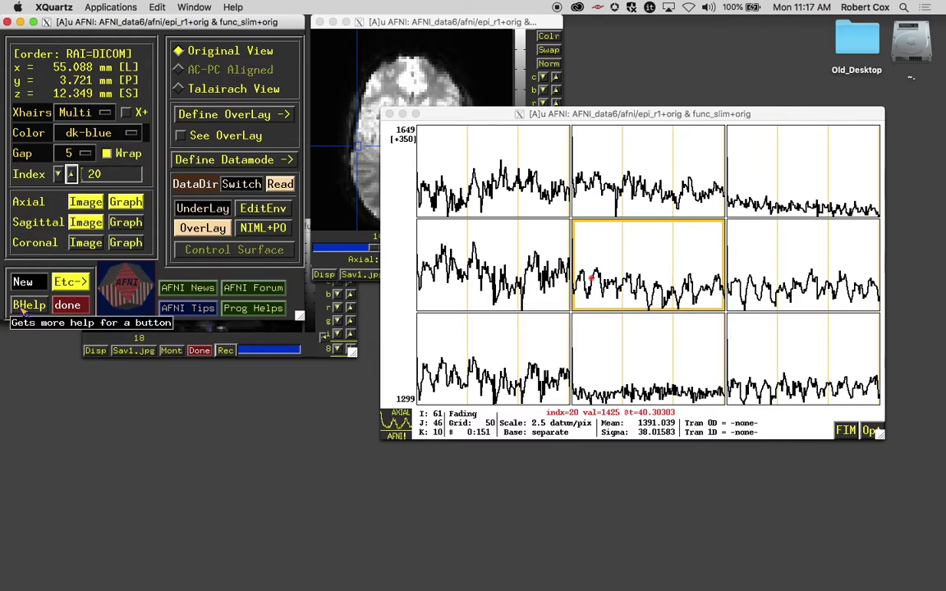
left_click(25, 304)
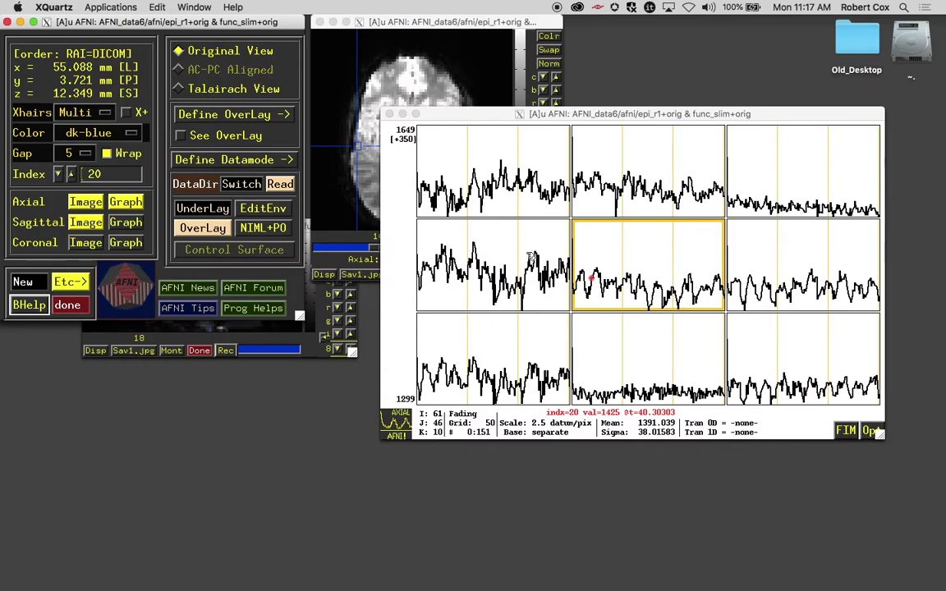
left_click(613, 242)
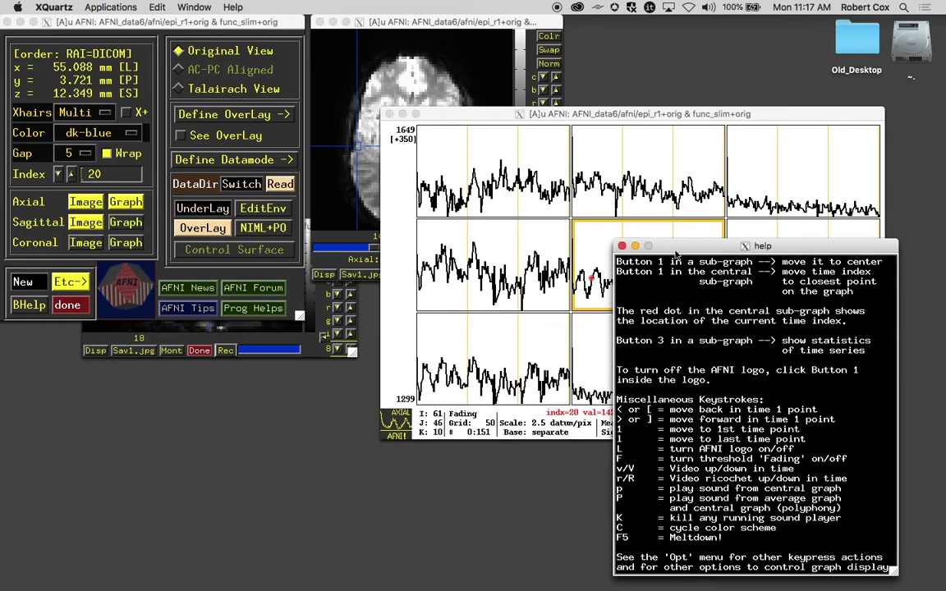
left_click_drag(667, 247, 161, 101)
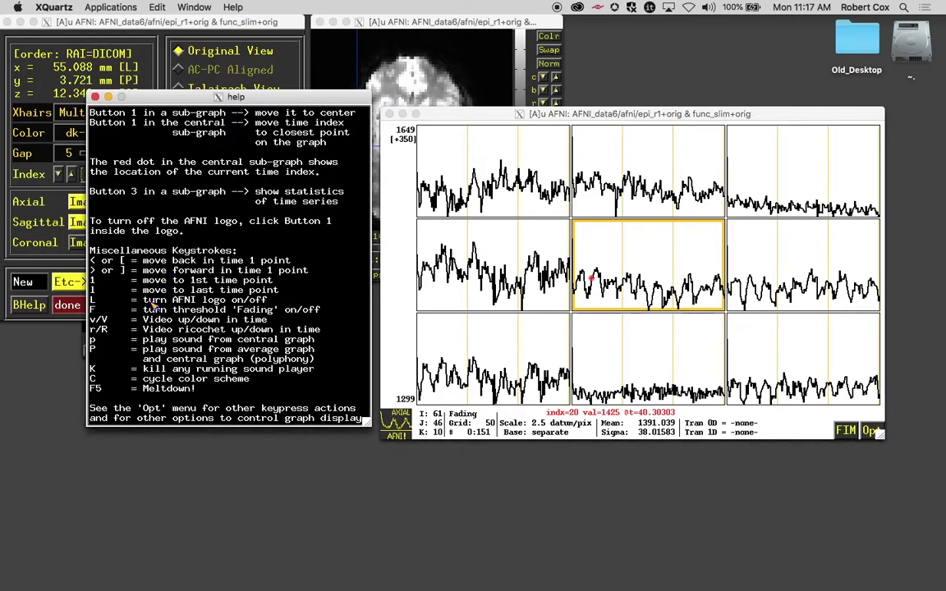
left_click(553, 271)
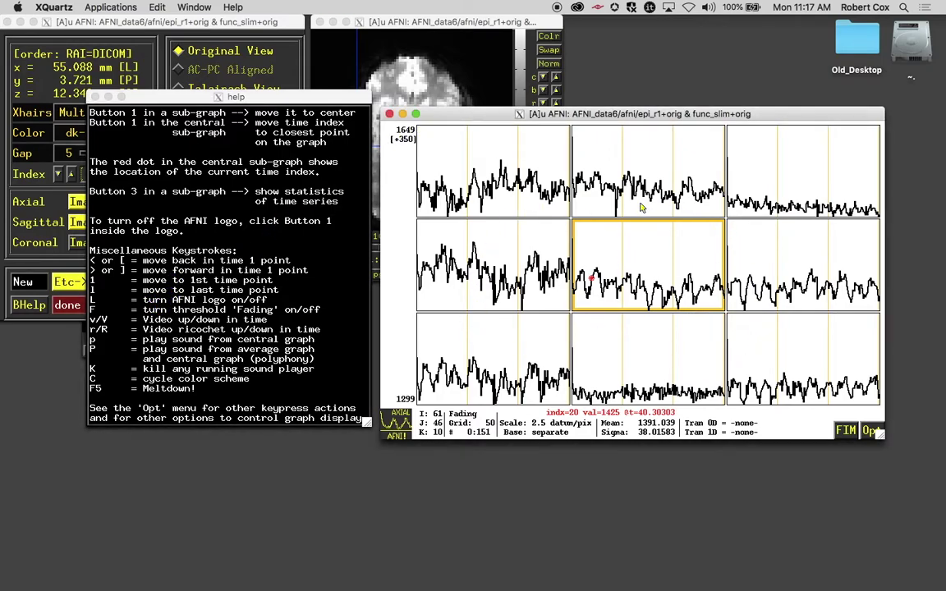
left_click(92, 249)
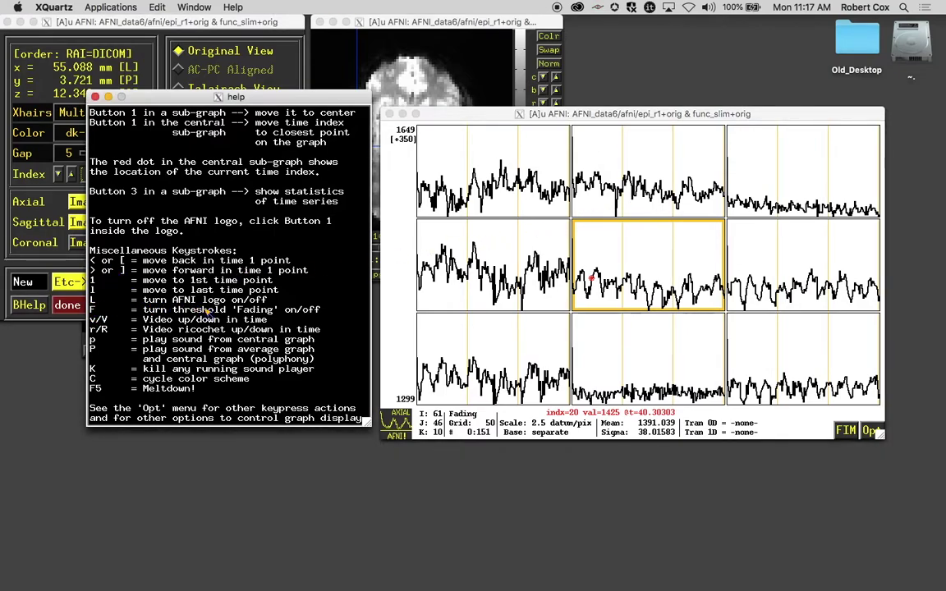
left_click(403, 398)
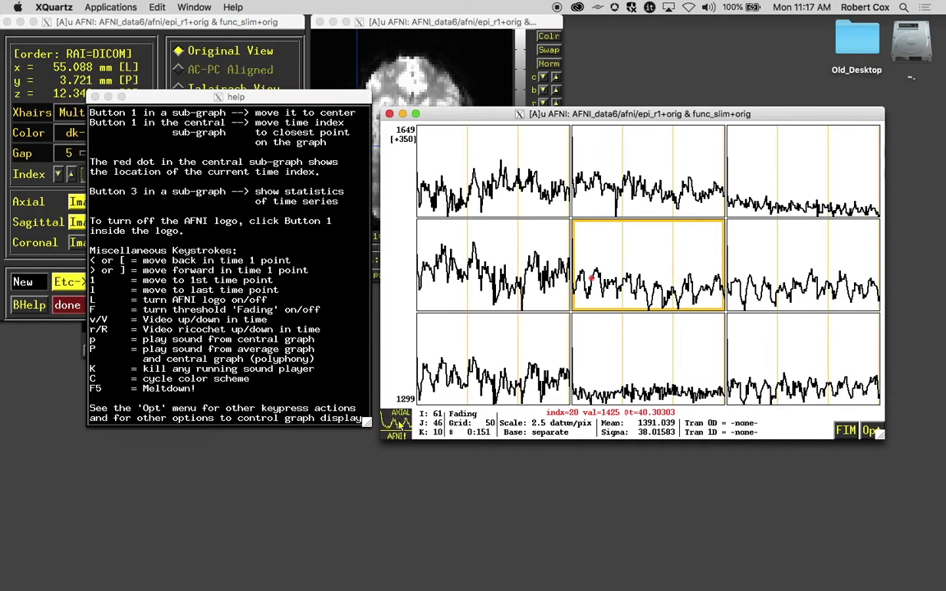
left_click(97, 268)
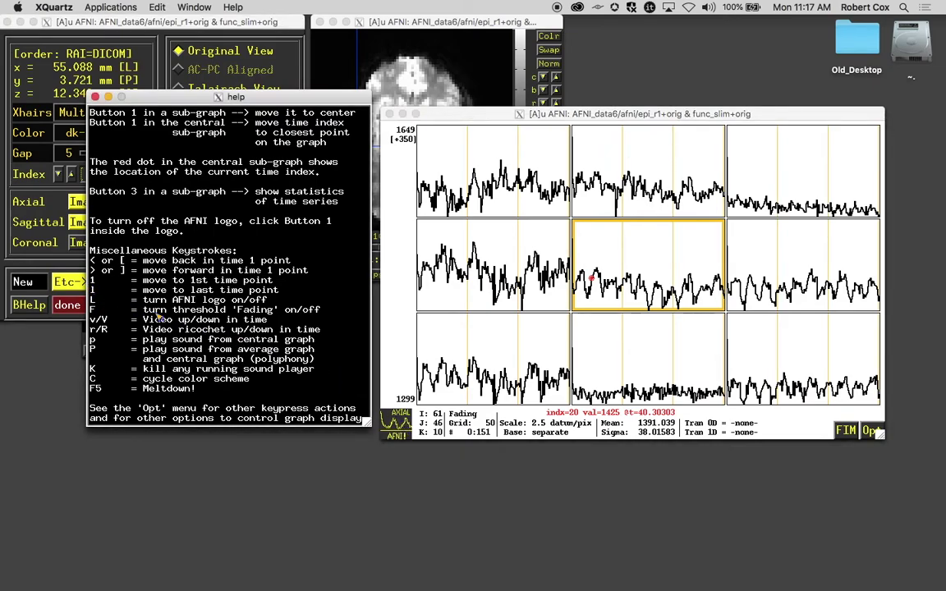
left_click(470, 119)
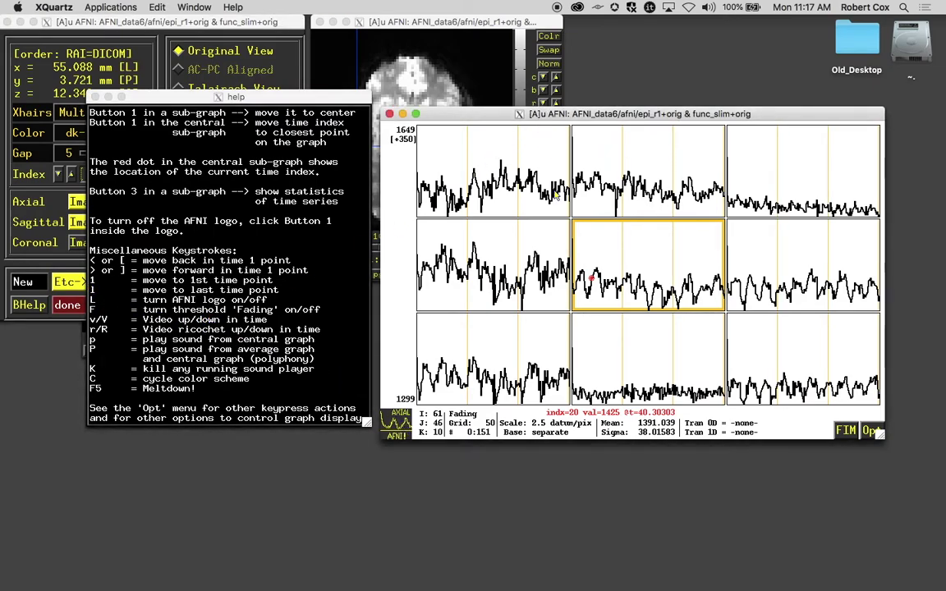
key("shift+l")
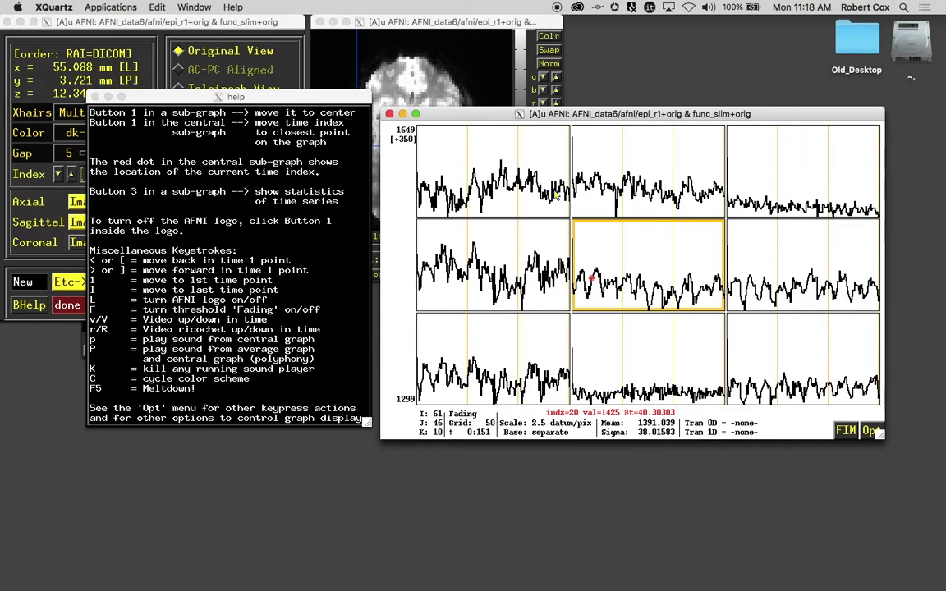
key("shift+l")
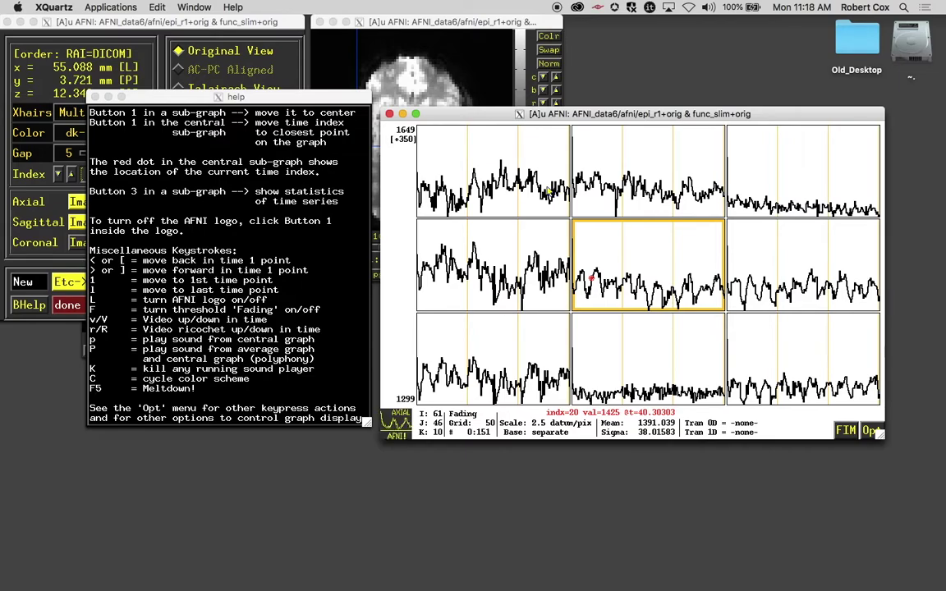
left_click(308, 222)
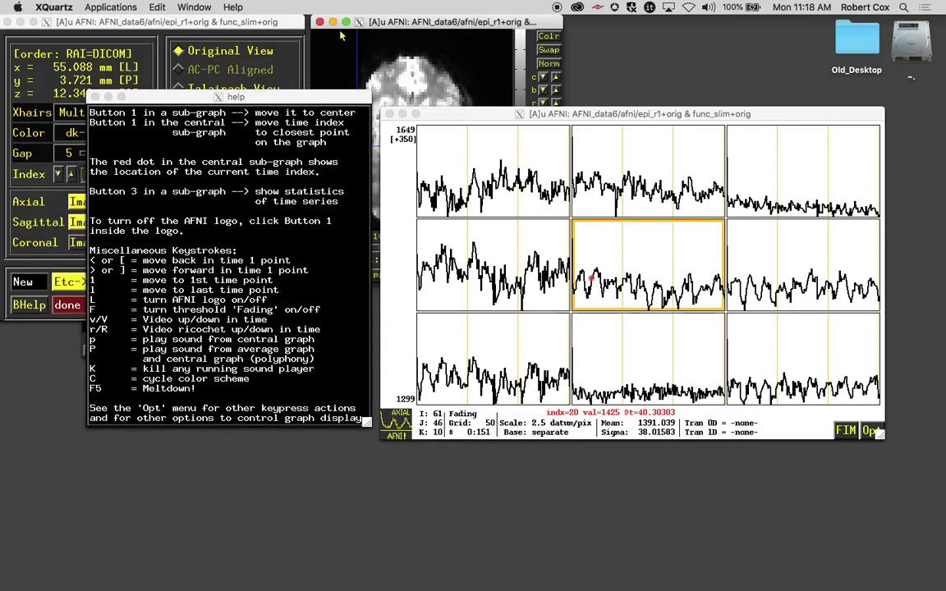
- Place the axial image beside the graphs and video through time with v to index 138
left_click(374, 21)
left_click_drag(415, 22, 284, 22)
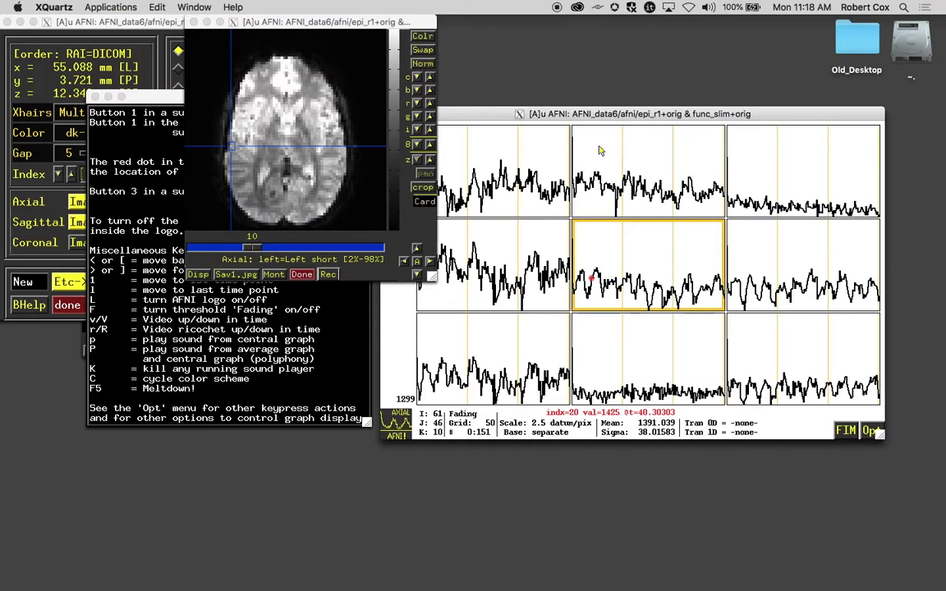
left_click(544, 113)
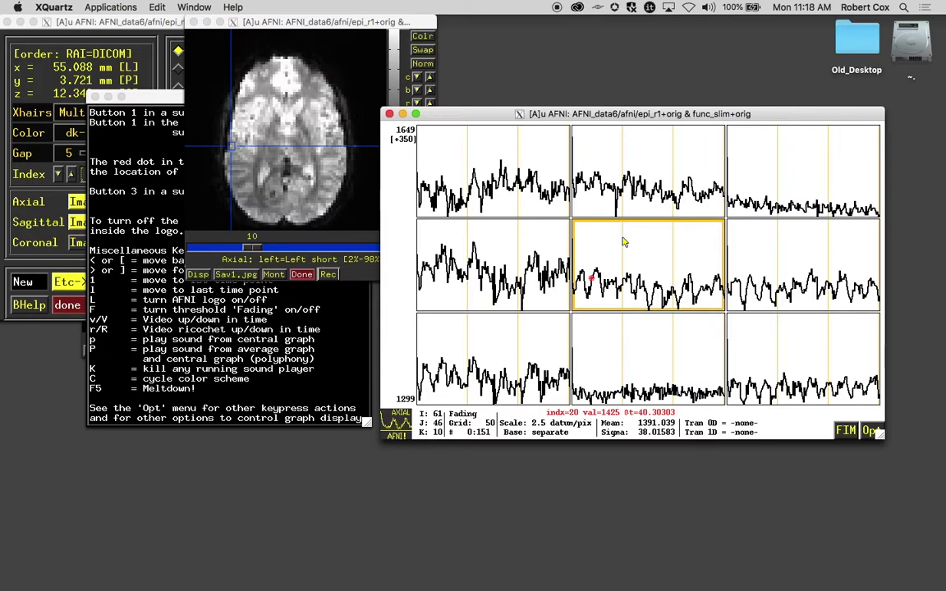
key("v")
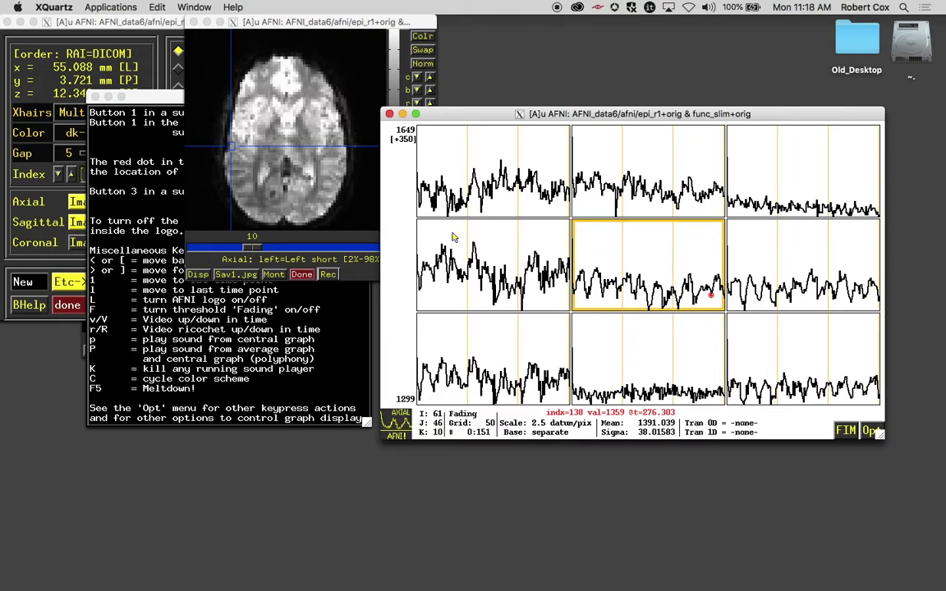
left_click(160, 96)
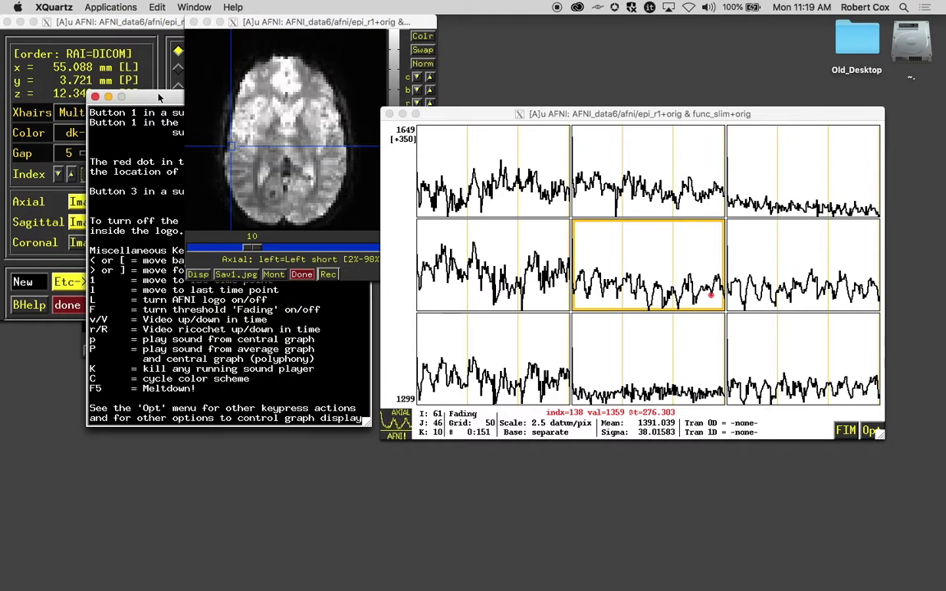
left_click(673, 371)
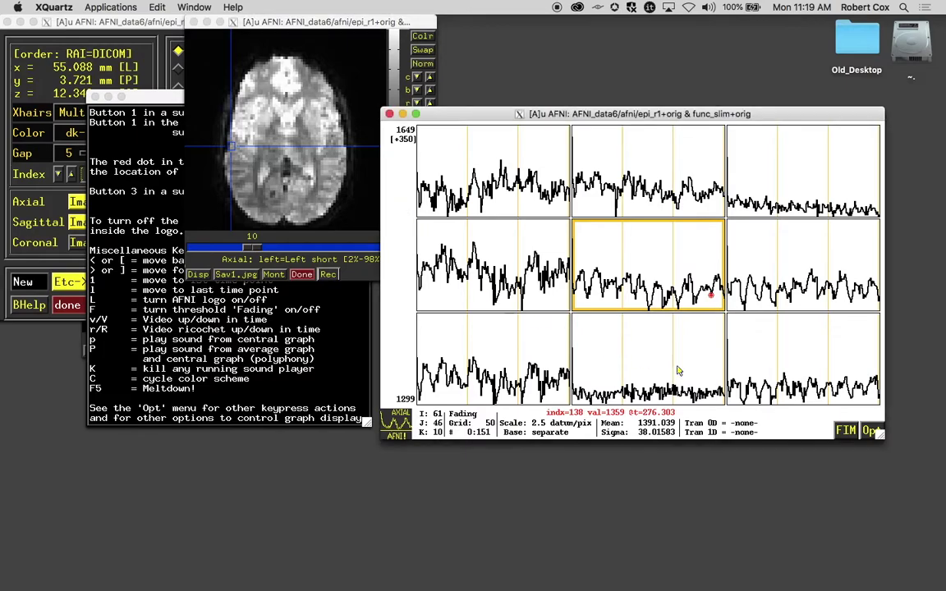
- Write voxel 61,46,10's time series to a 1D file with Opt > Write Center
left_click(871, 430)
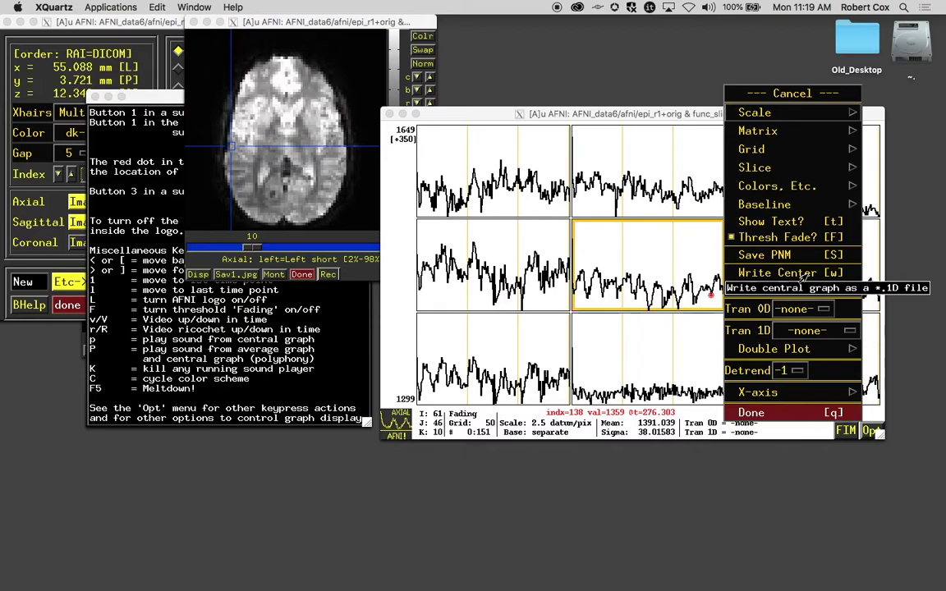
left_click(776, 274)
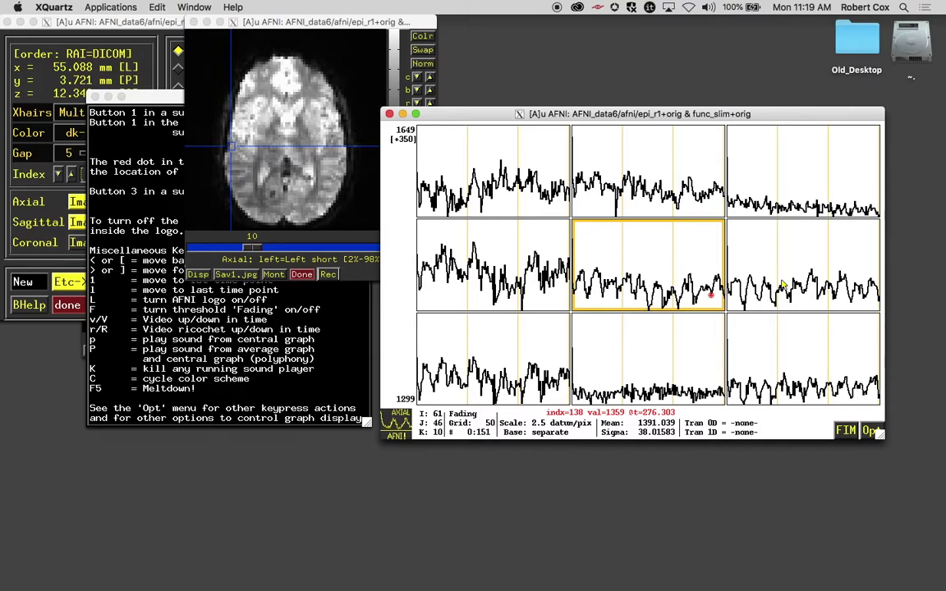
- Restore Terminal and list files with ls -ltr to find the new 061_046_010.1D
mouse_move(834, 584)
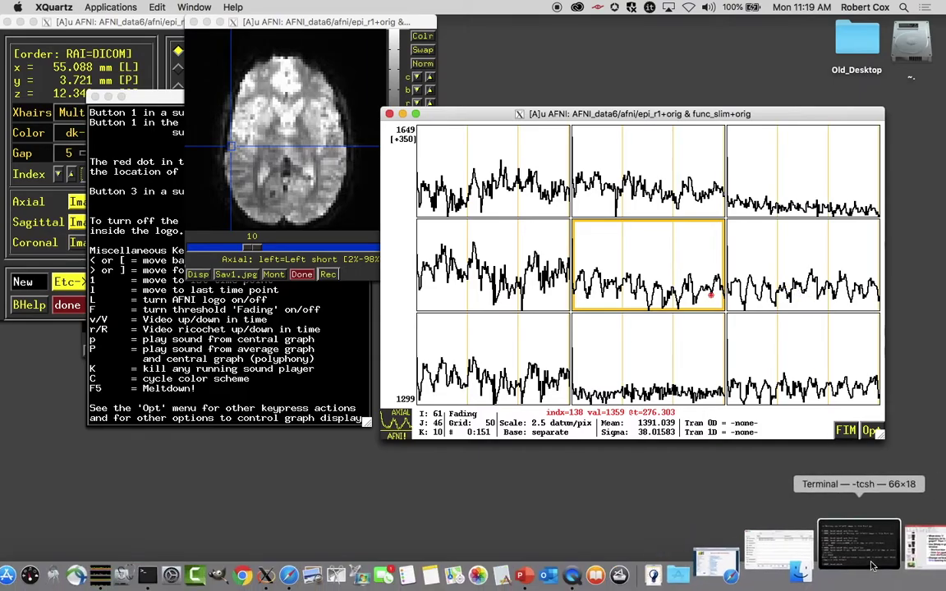
left_click(876, 551)
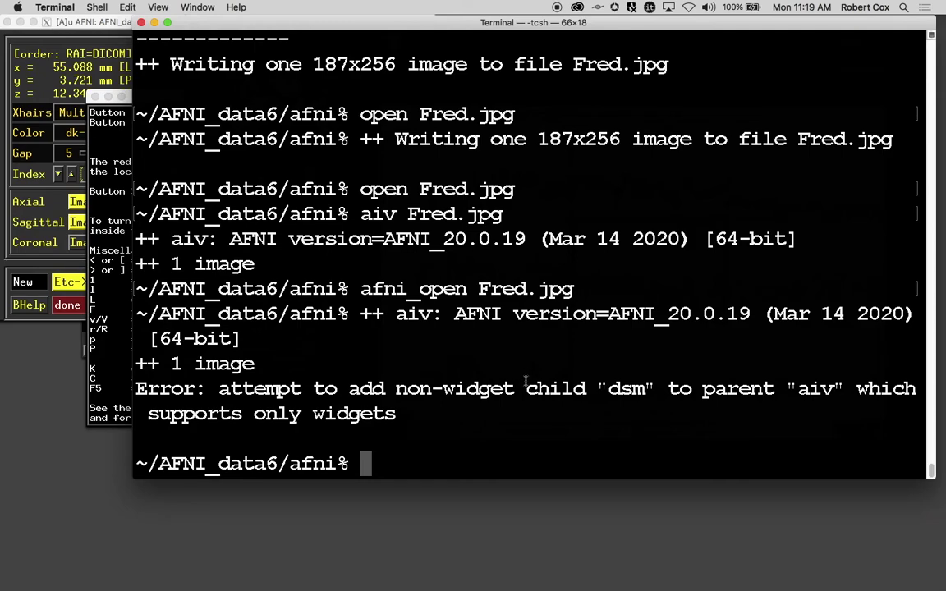
key("Return")
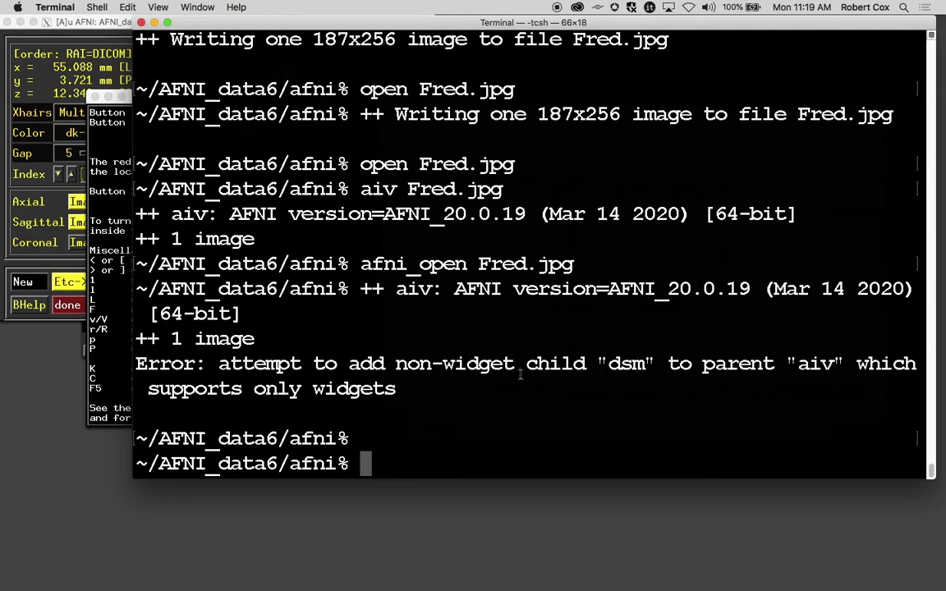
left_click(155, 22)
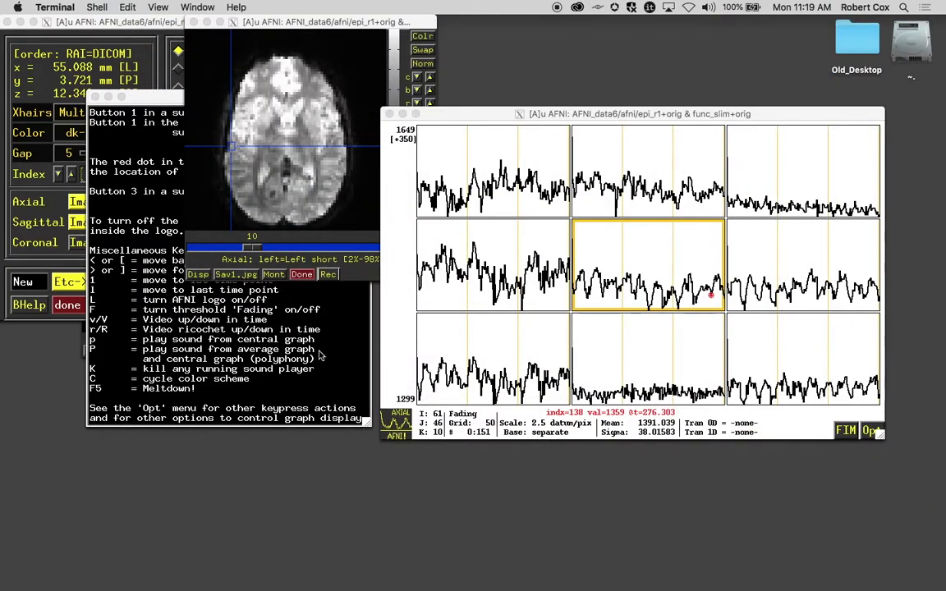
left_click(859, 511)
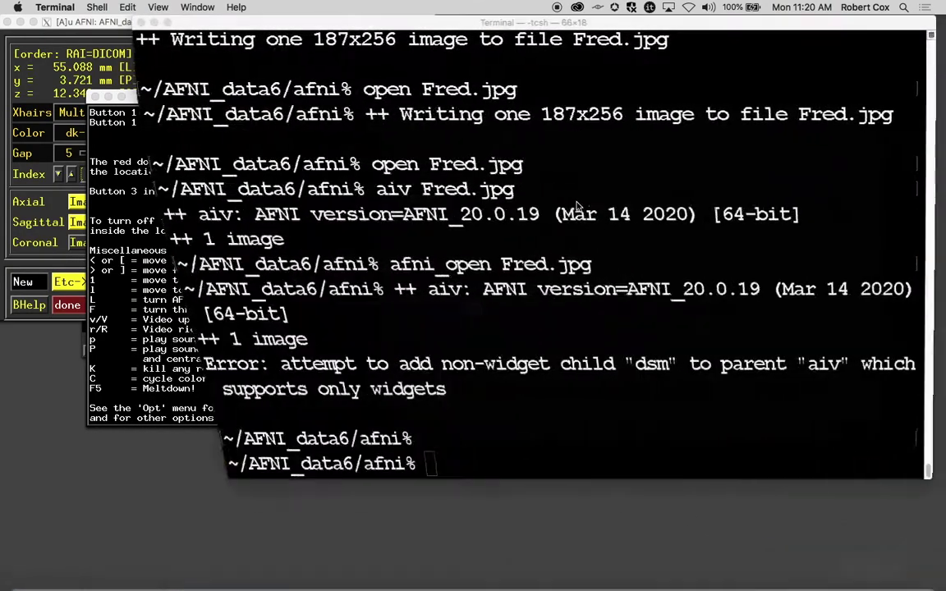
type("ls -ltr")
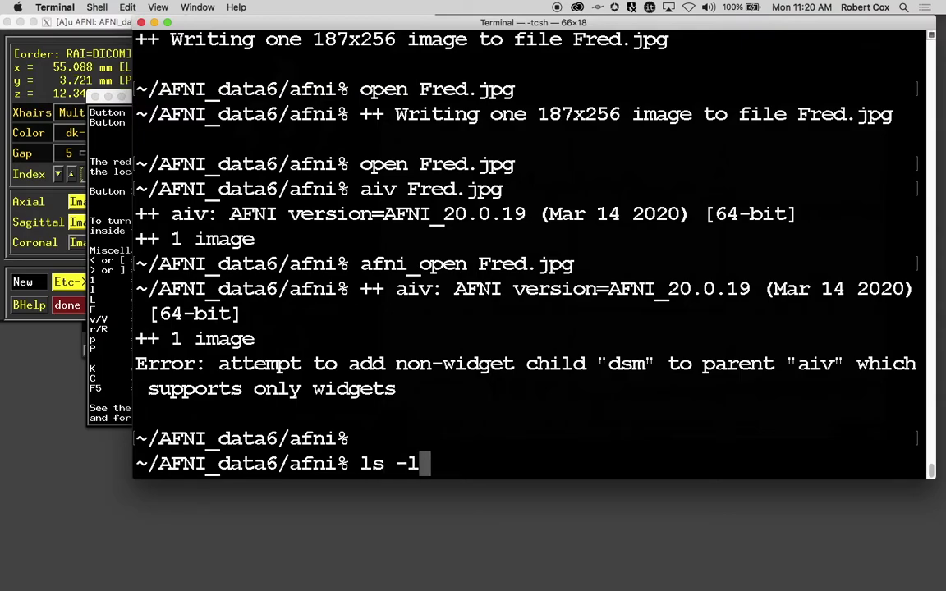
key("Return")
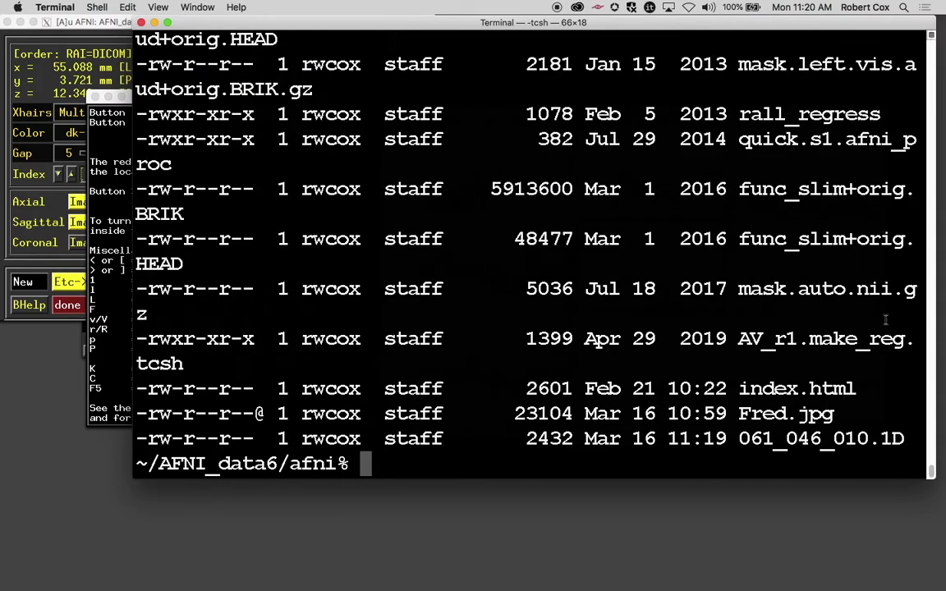
left_click_drag(742, 445, 901, 441)
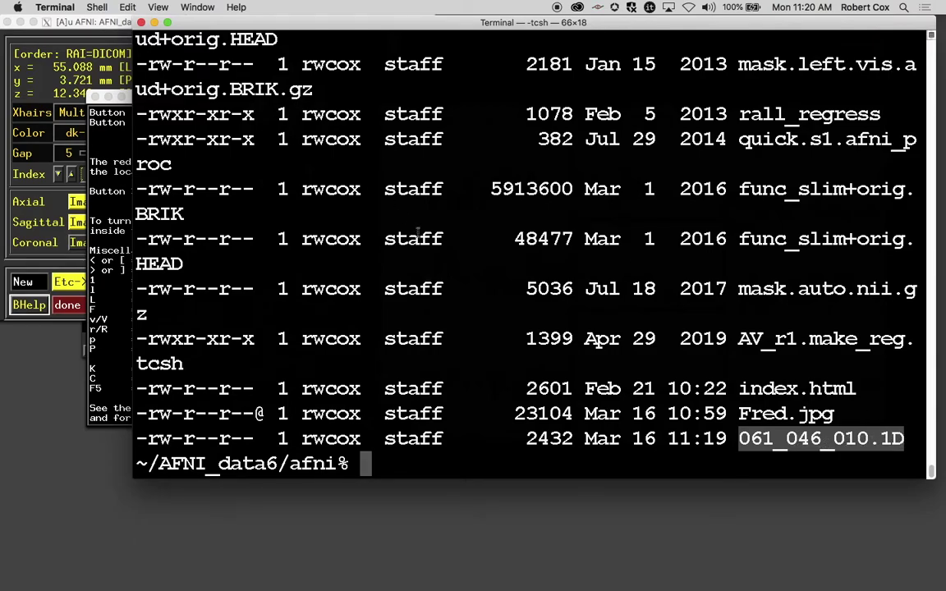
- Page through 061_046_010.1D with less, quit it, and minimize the terminal
type("less 0")
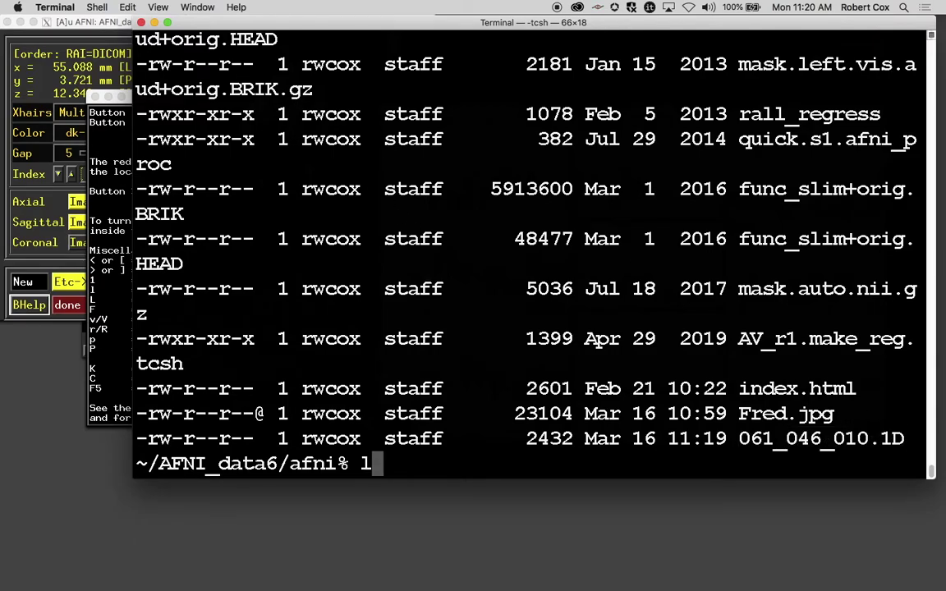
type("6")
key("Tab")
key("Return")
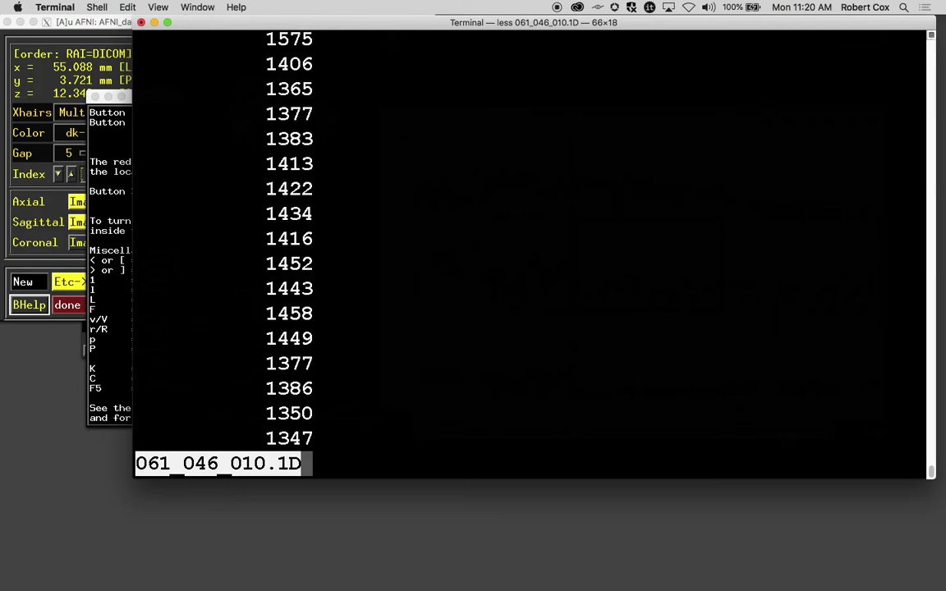
key("space")
key("q")
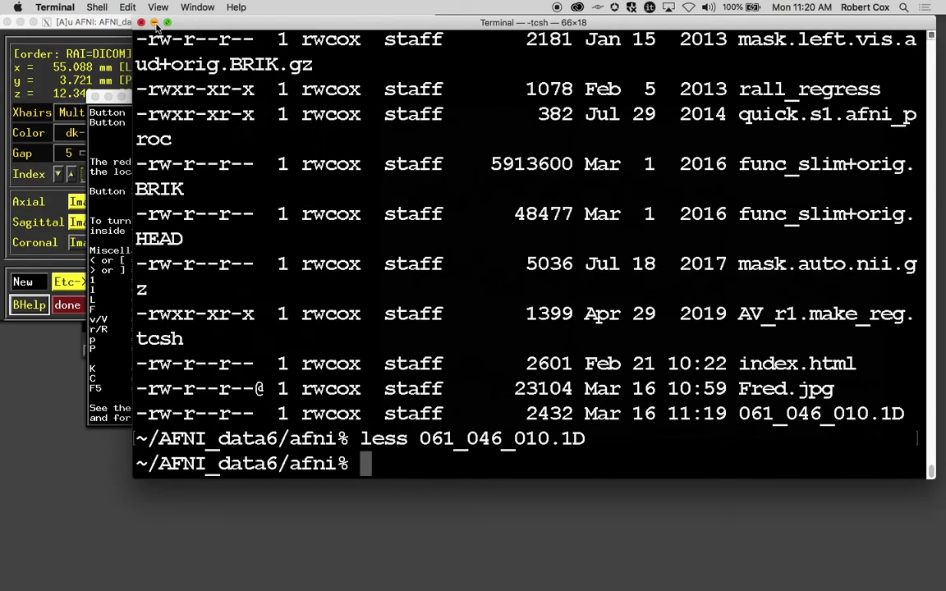
left_click(154, 23)
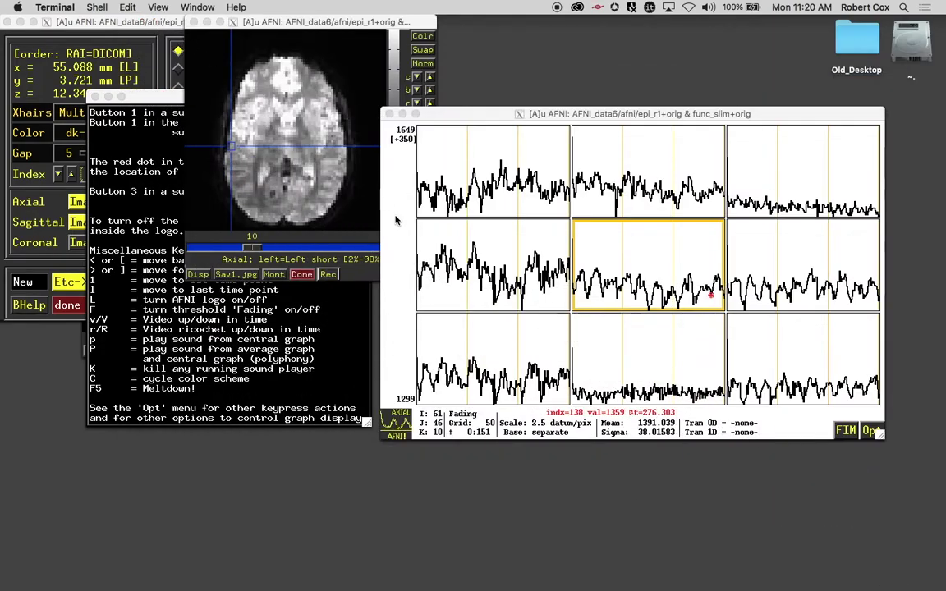
- Move the help text off the controller and switch the coordinate readout to voxel indexes
left_click(128, 23)
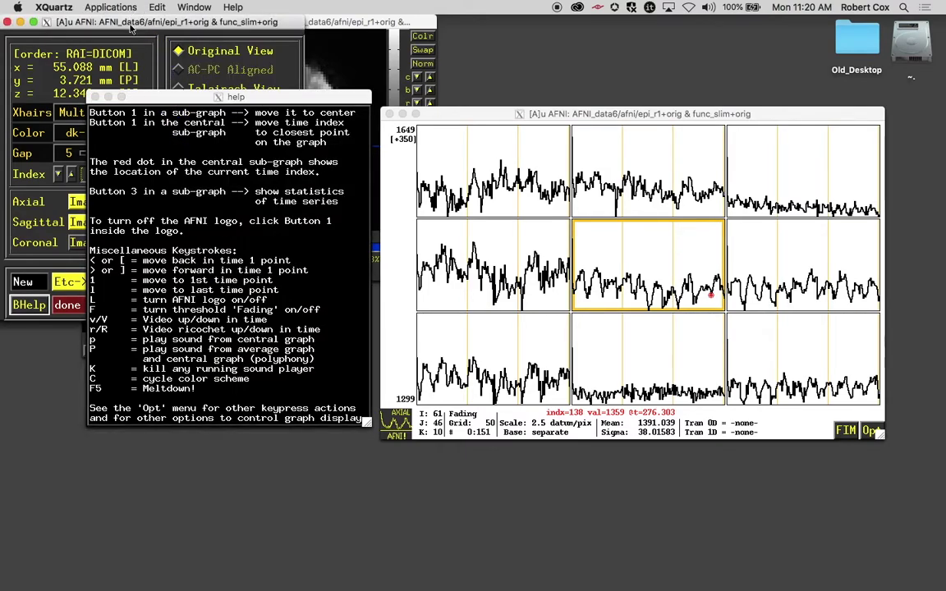
left_click_drag(195, 96, 579, 104)
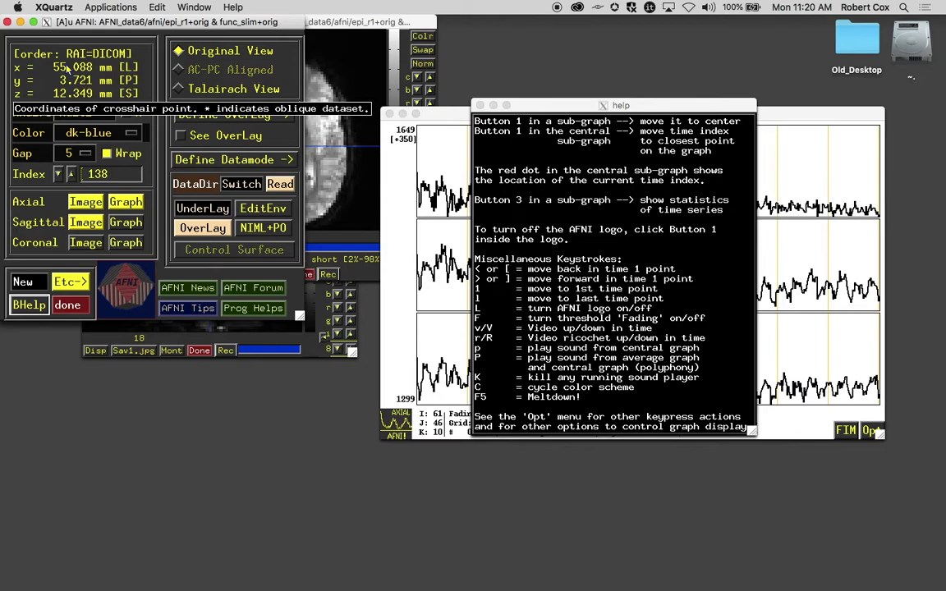
right_click(66, 68)
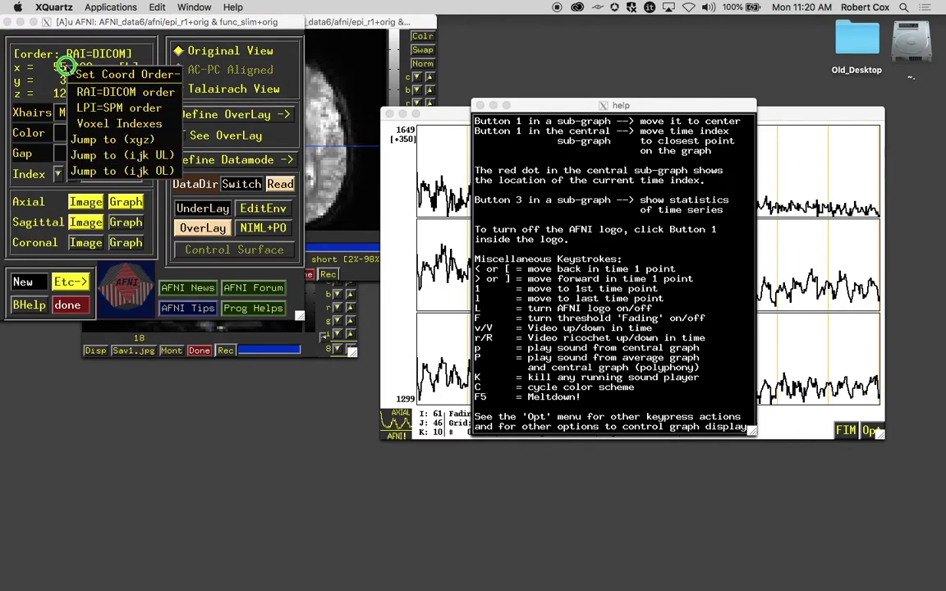
left_click(78, 125)
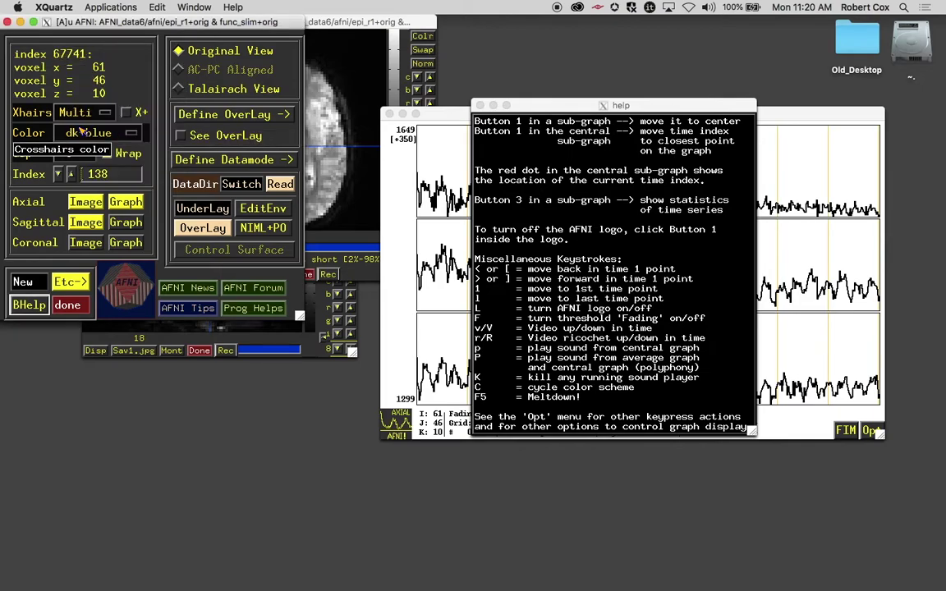
- Set the coordinate order to RAI-DICOM and move the help text off the graphs
right_click(103, 73)
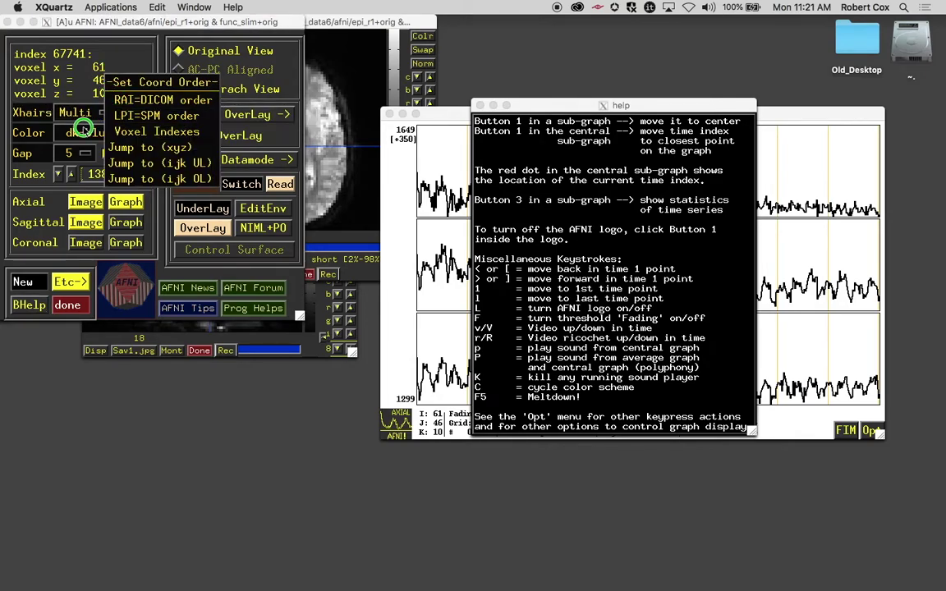
right_click(65, 60)
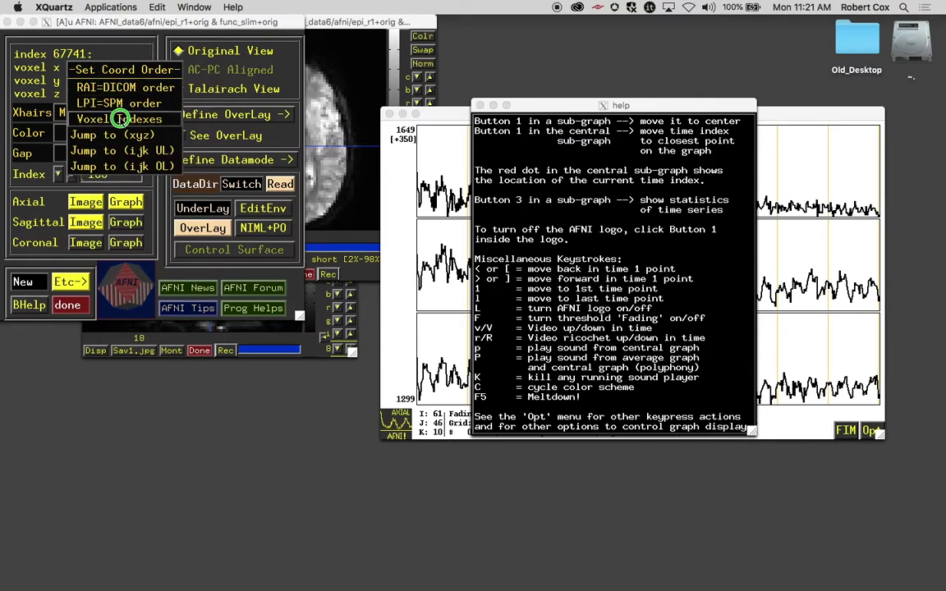
left_click(120, 119)
right_click(90, 76)
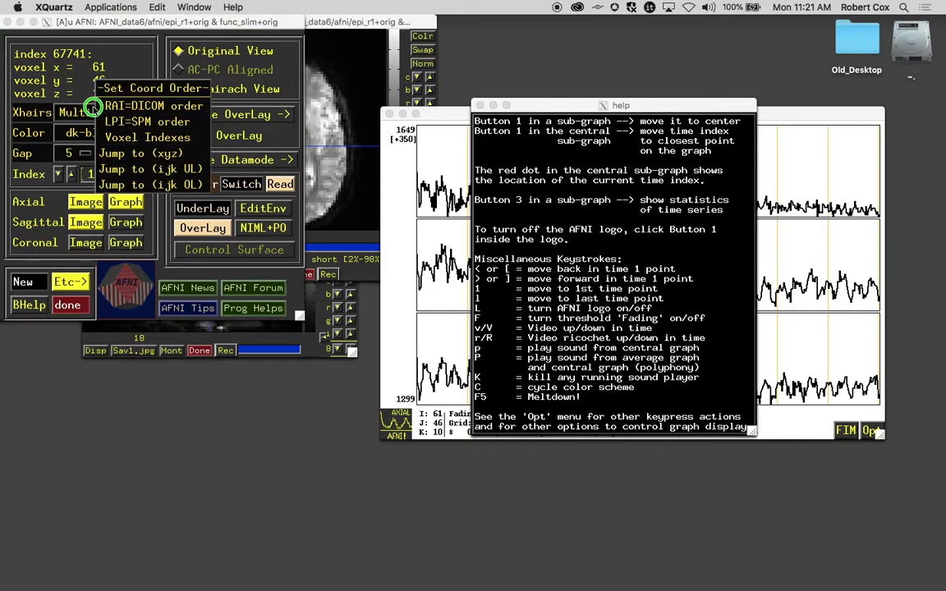
left_click(110, 106)
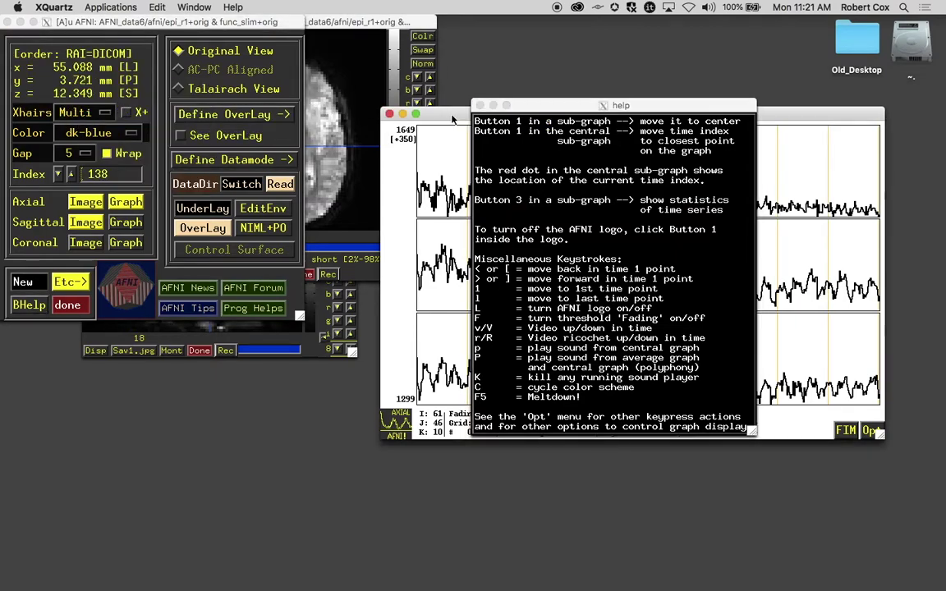
left_click_drag(543, 105, 178, 33)
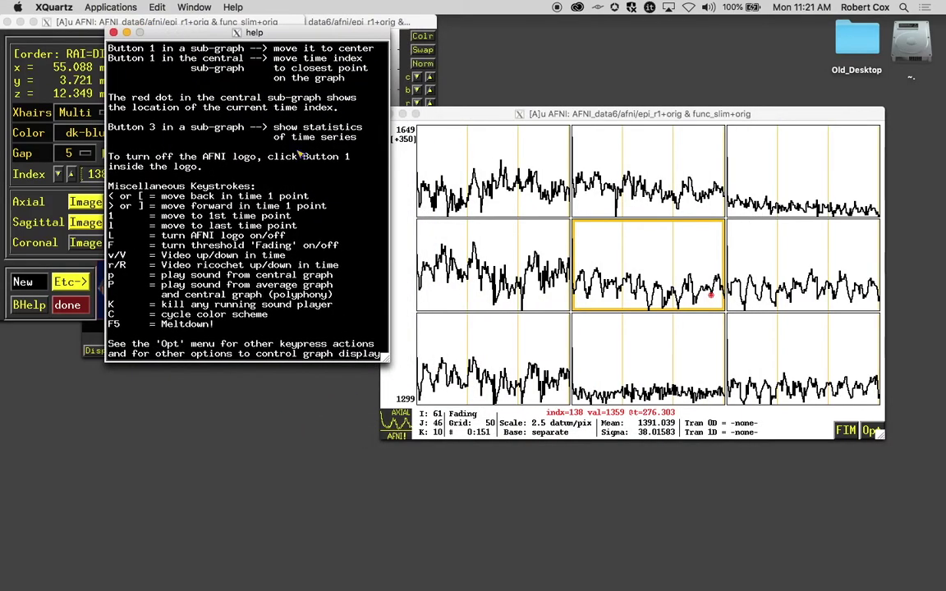
left_click(404, 283)
mouse_move(749, 579)
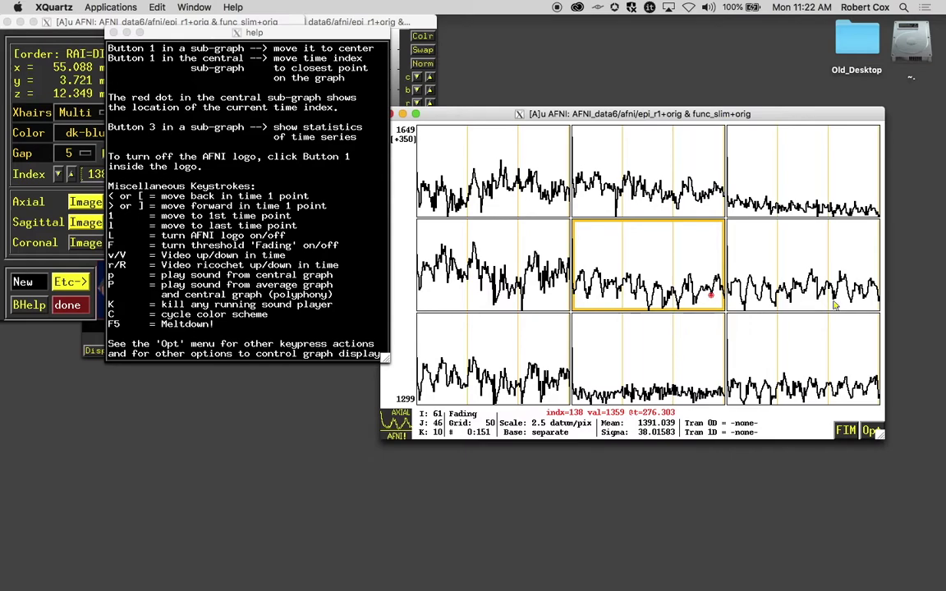
left_click(228, 87)
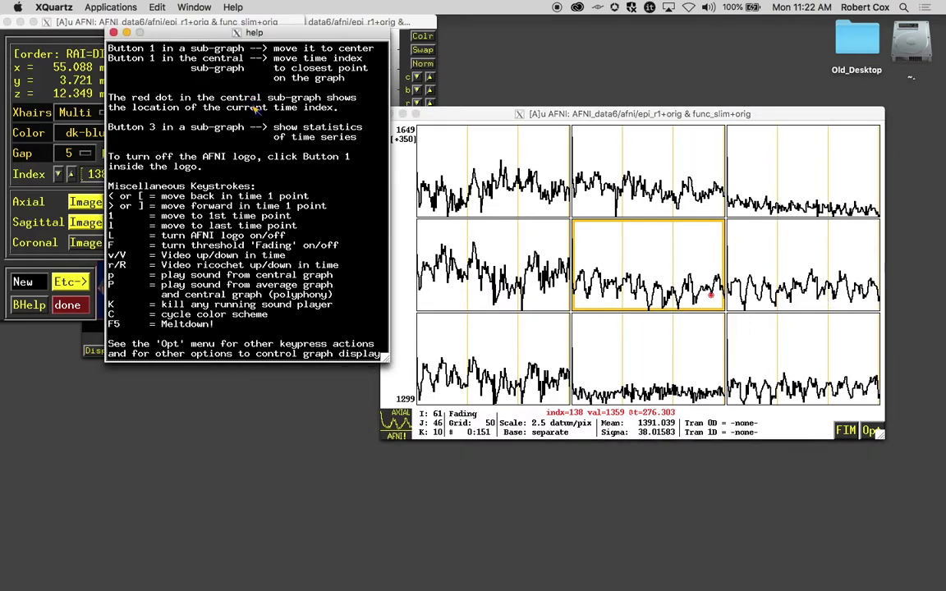
- Close the help text and reduce the graph matrix to a single graph
left_click(229, 213)
left_click(798, 376)
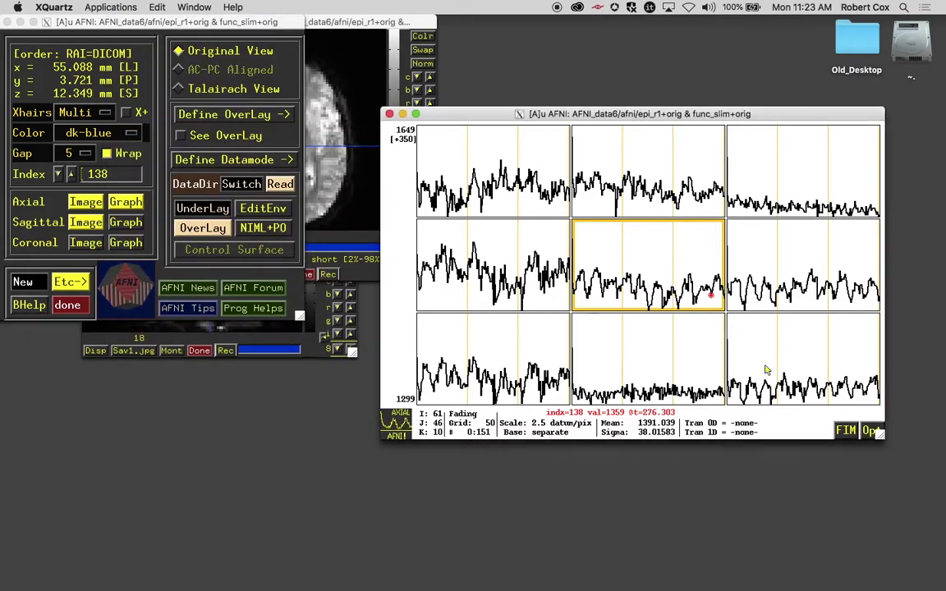
left_click(871, 430)
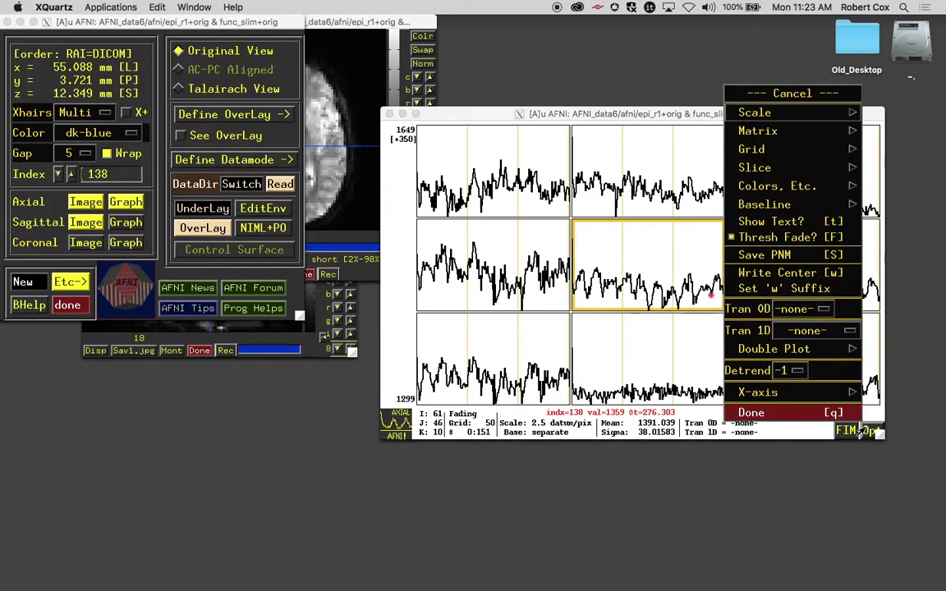
left_click(761, 134)
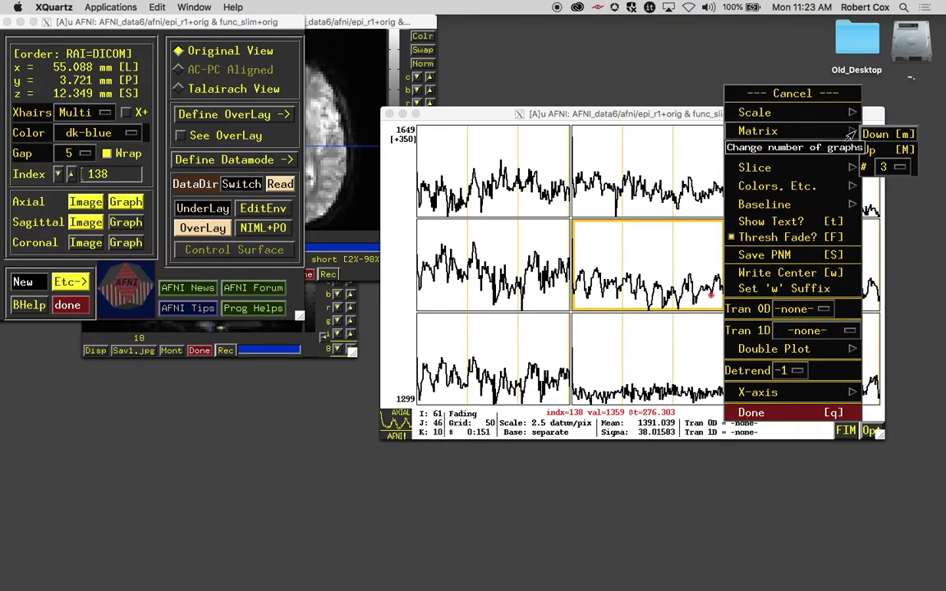
left_click(883, 166)
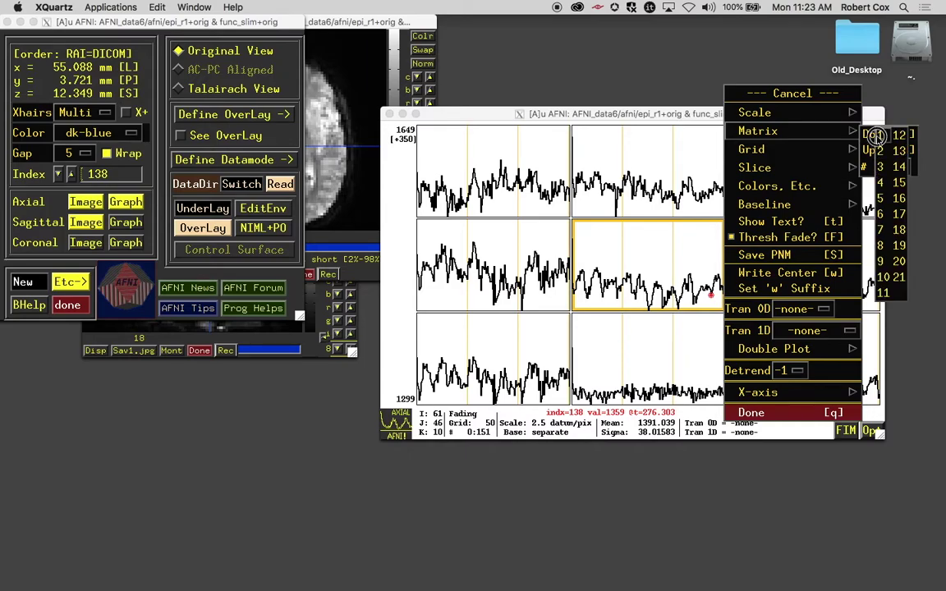
left_click(875, 135)
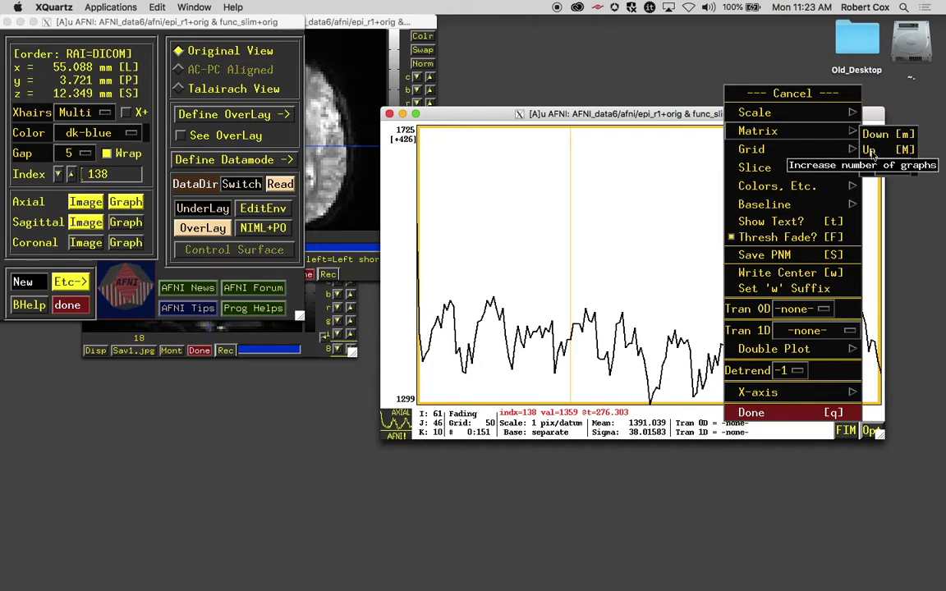
- Step the matrix back up through 2x2 to 3x3 graphs, leaving other options unchanged
left_click(871, 150)
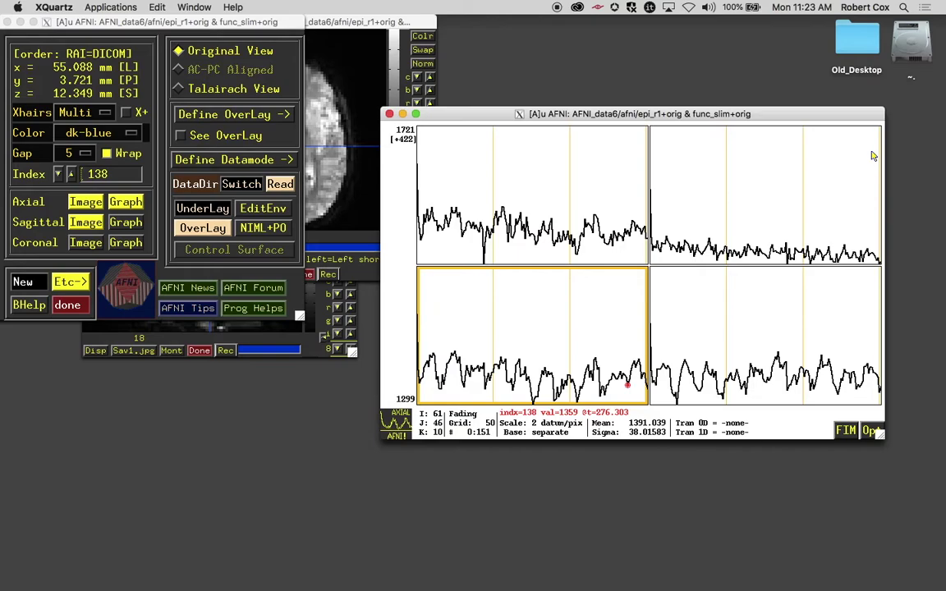
left_click(864, 427)
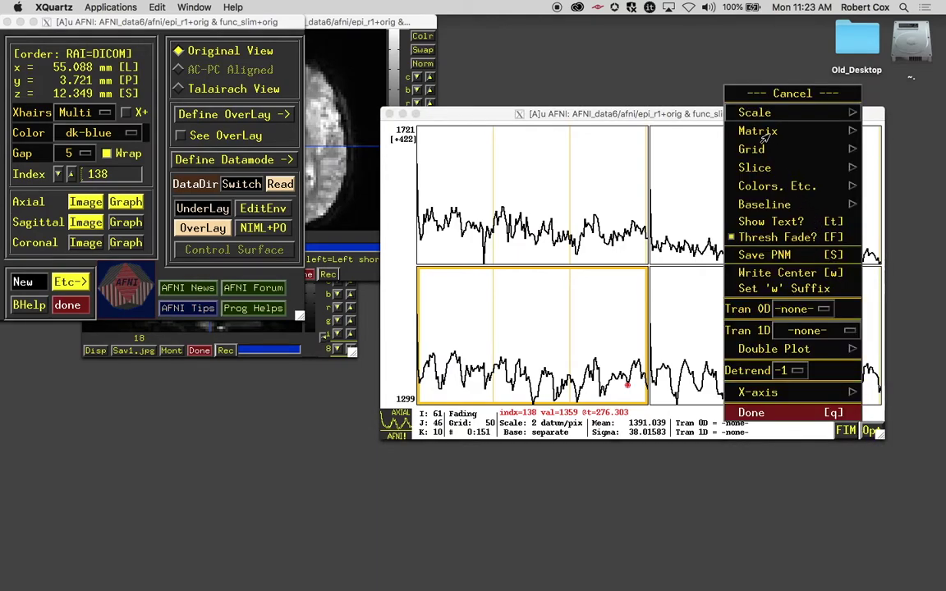
mouse_move(854, 131)
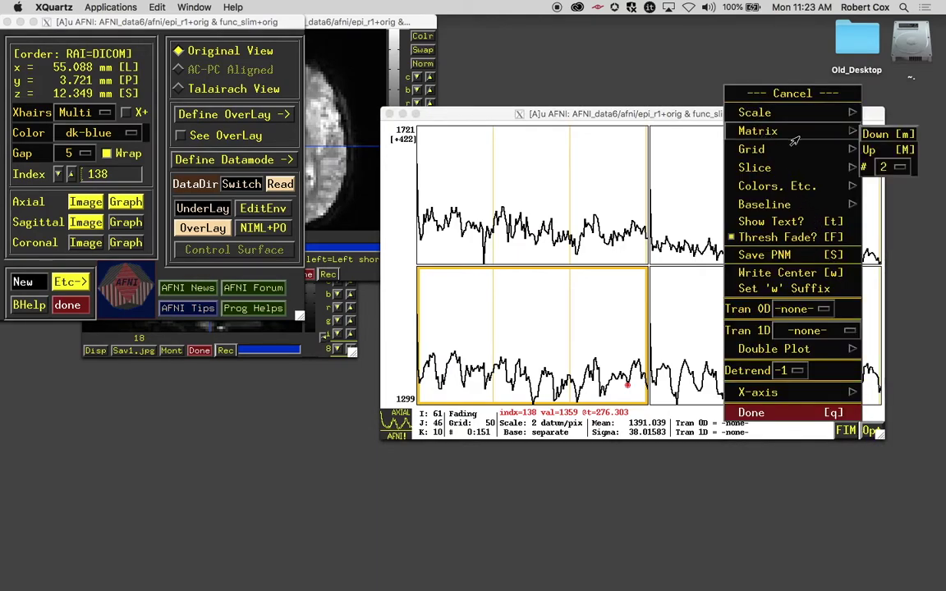
left_click(876, 153)
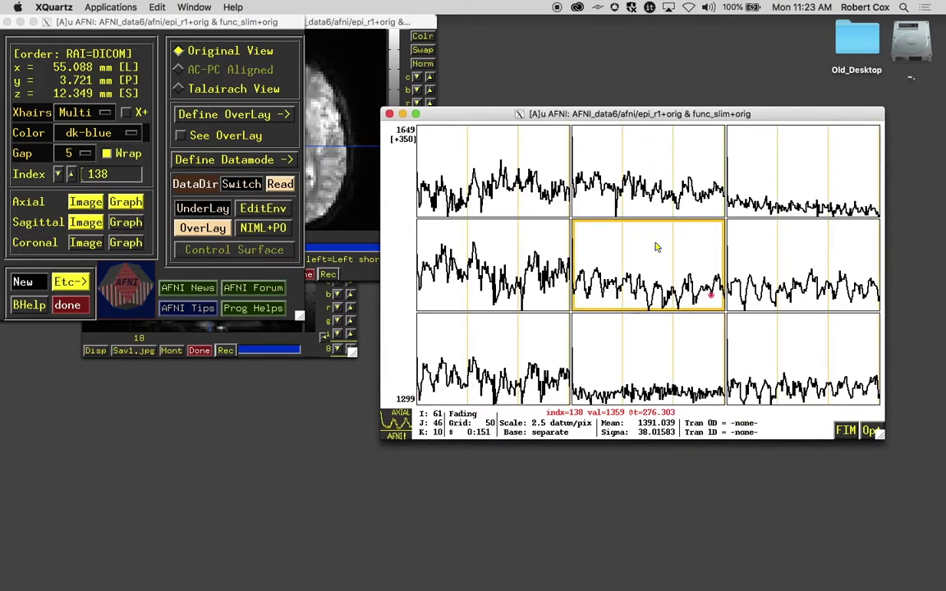
left_click(869, 432)
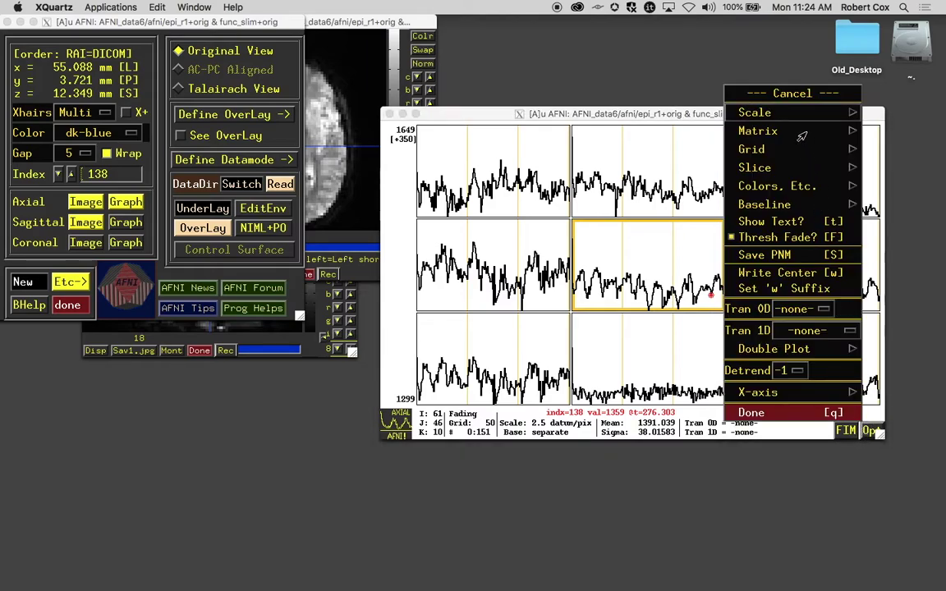
mouse_move(805, 136)
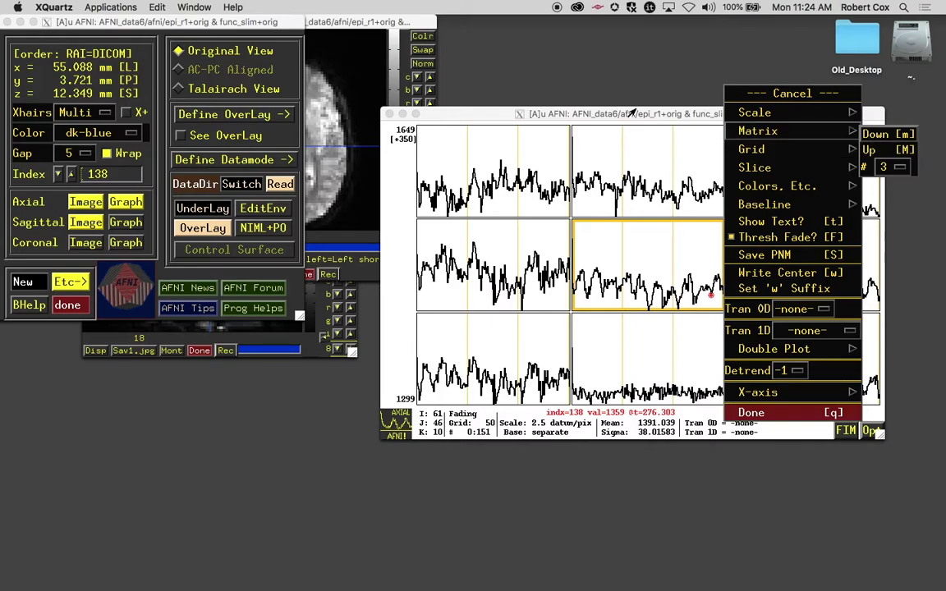
left_click(668, 143)
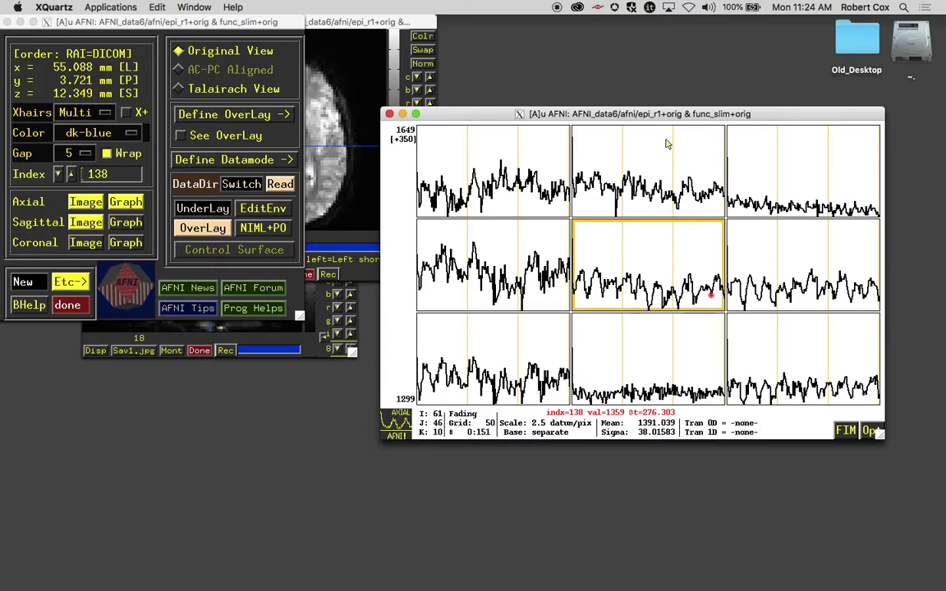
key("shift+m")
key("shift+m")
key("shift+m")
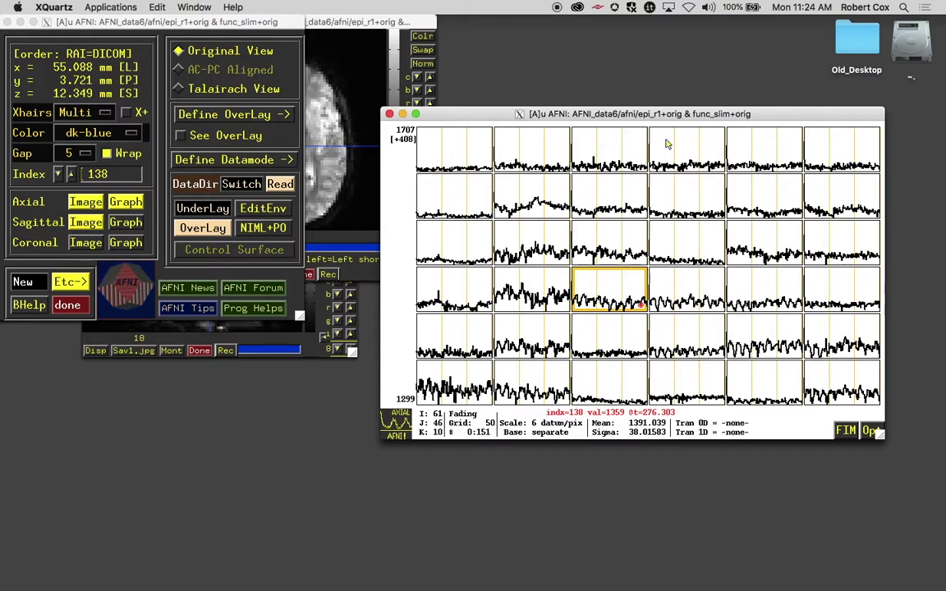
key("m")
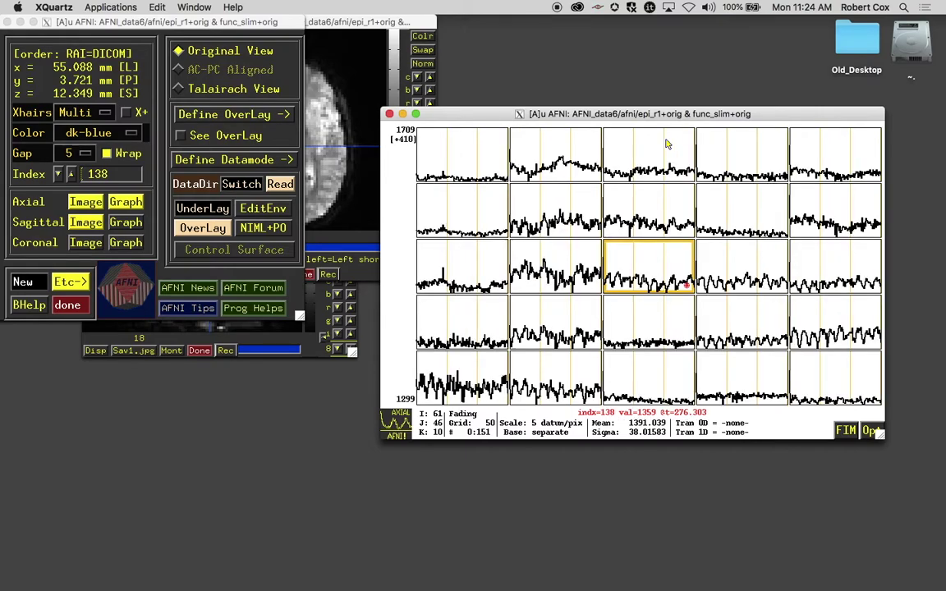
key("shift+m")
key("shift+m")
key("shift+m")
key("shift+m")
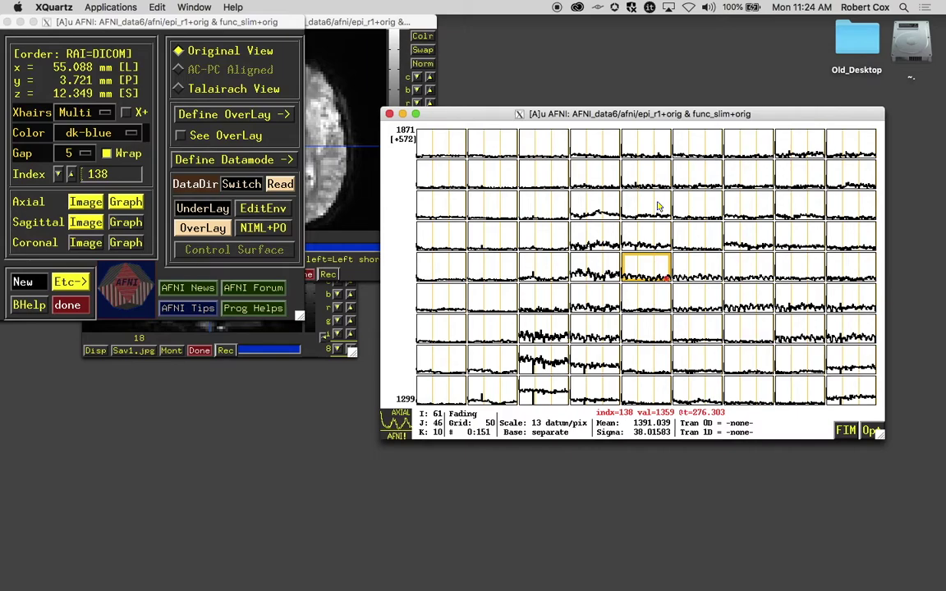
key("m")
key("m")
key("m")
key("m")
key("m")
key("m")
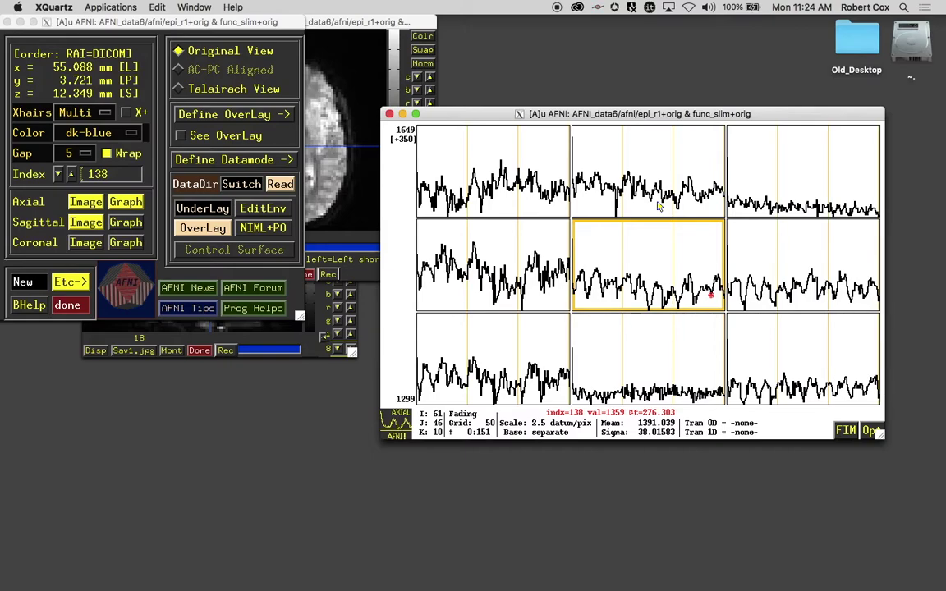
- Enlarge the axial image viewer and place it left of the graph window
left_click(345, 22)
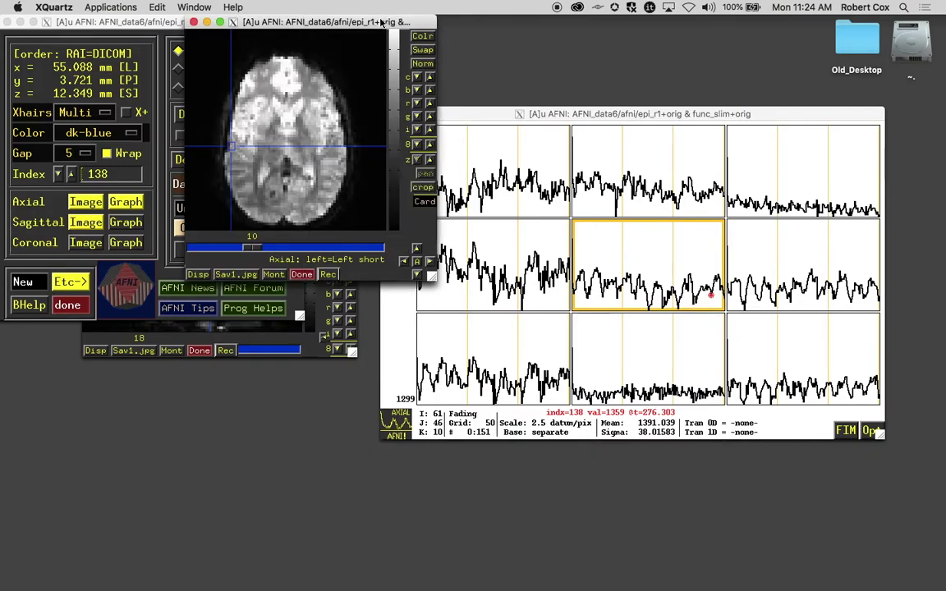
left_click(580, 113)
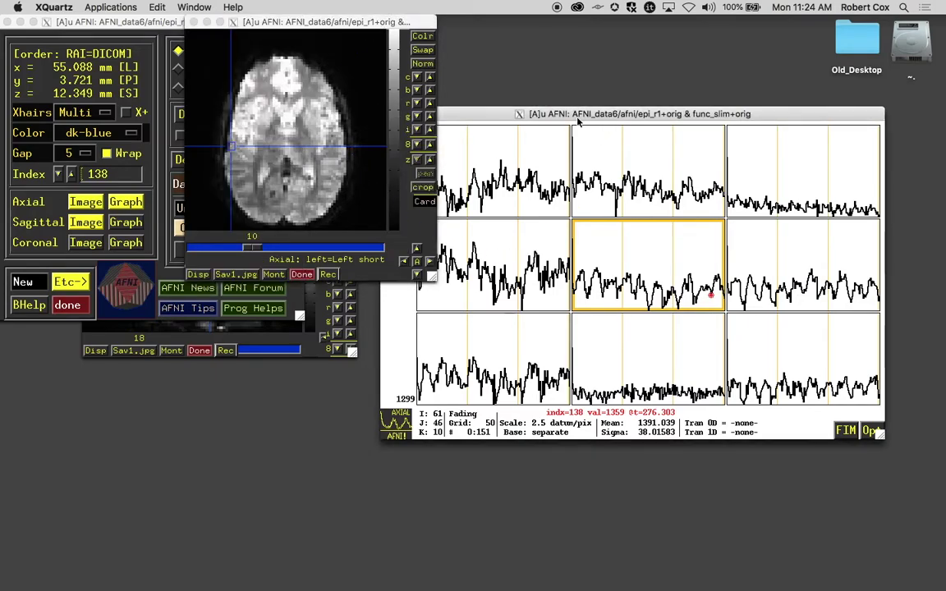
left_click_drag(580, 113, 603, 85)
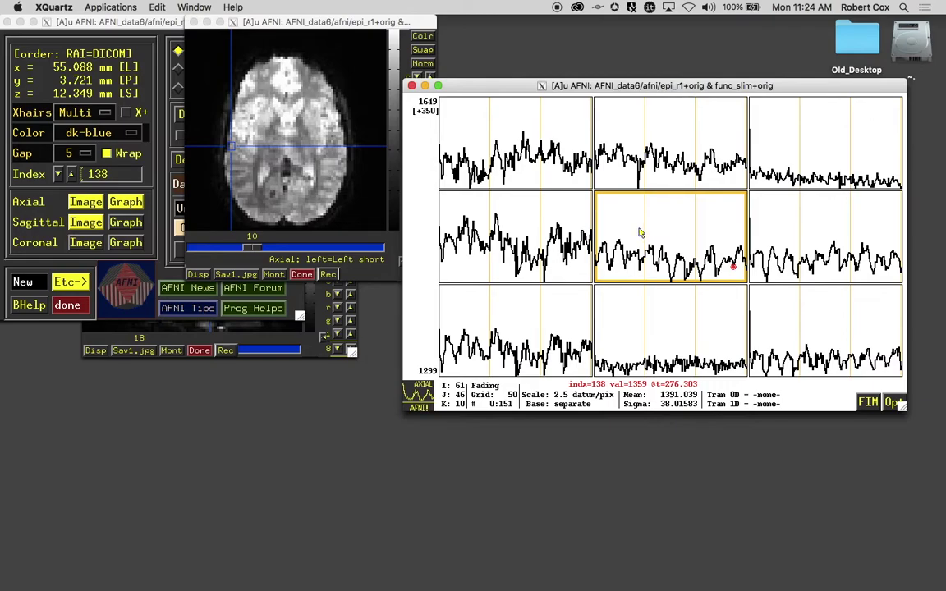
left_click(366, 220)
left_click_drag(392, 253, 596, 423)
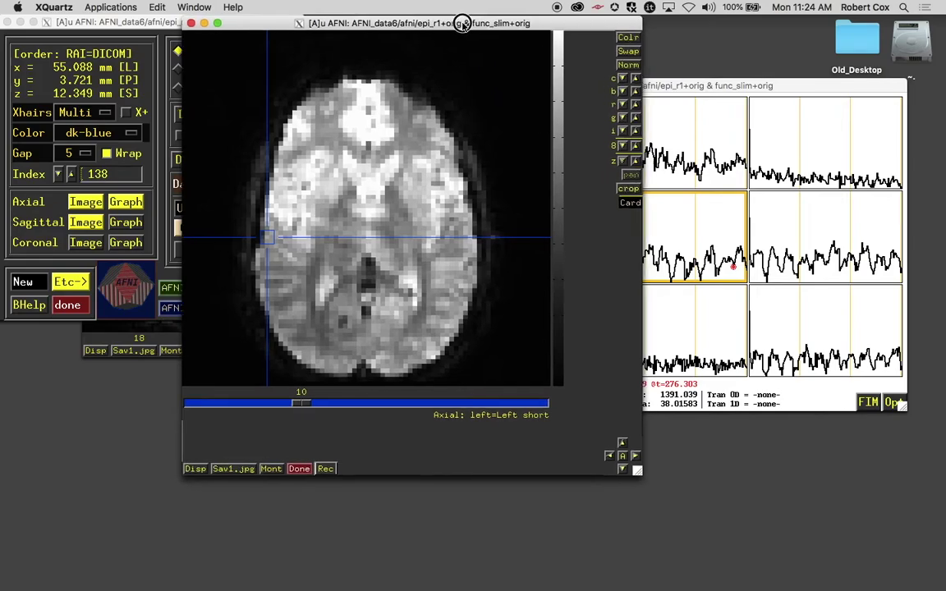
left_click_drag(461, 25, 365, 24)
left_click(642, 177)
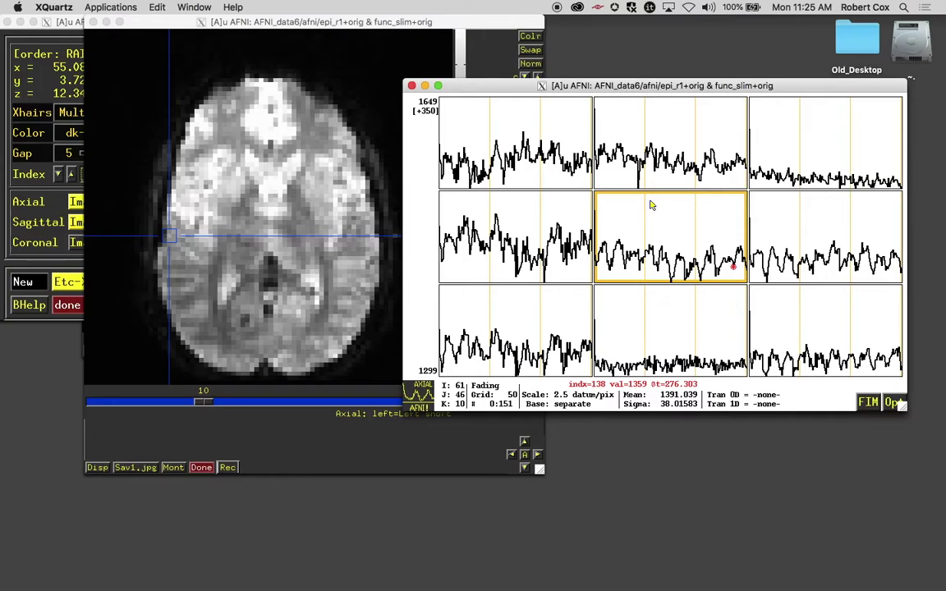
- Grow the graph matrix with M three times, to roughly 19x18 graphs
key("M")
key("M")
key("M")
key("M")
key("M")
key("M")
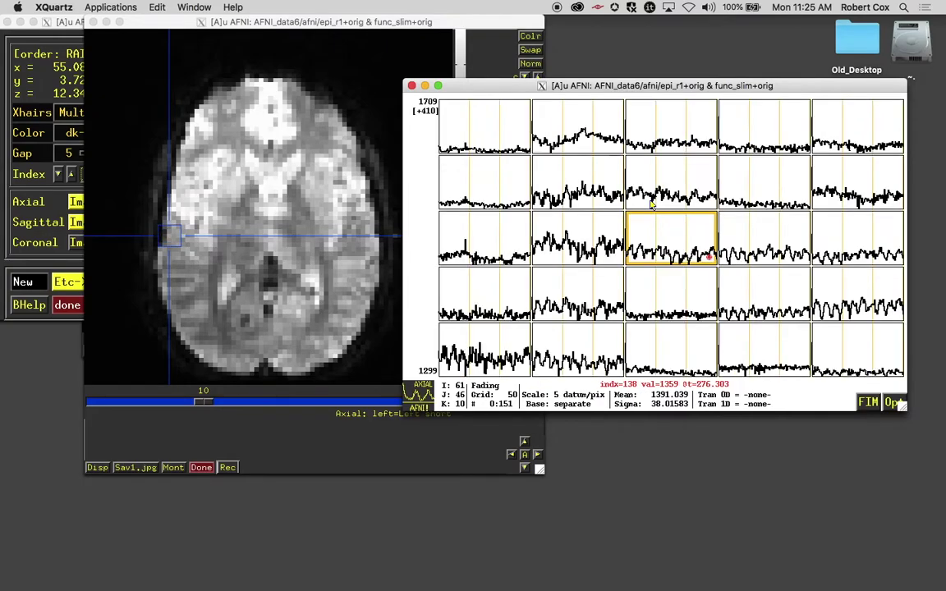
key("M")
key("M")
key("M")
key("M")
key("M")
key("M")
key("M")
key("M")
key("M")
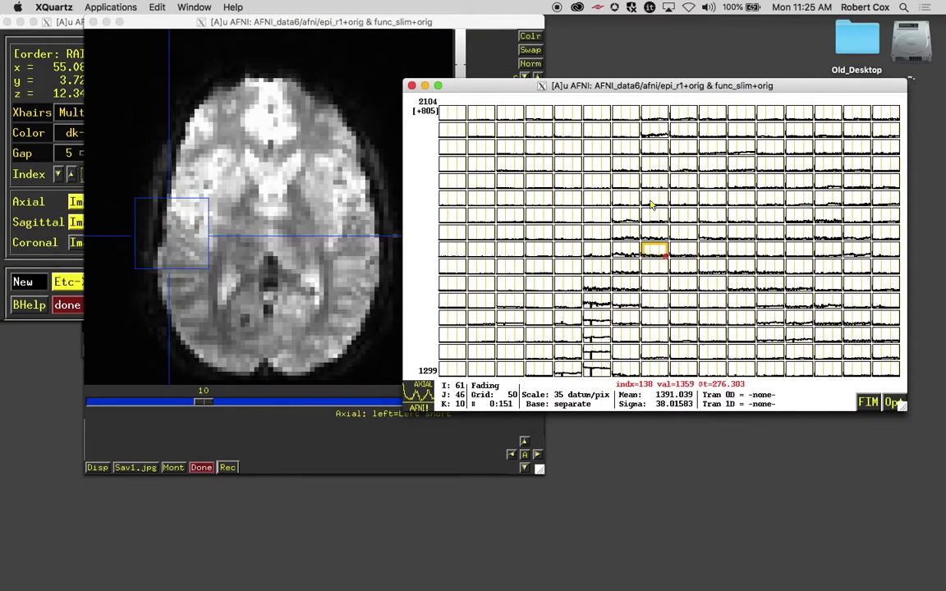
key("M")
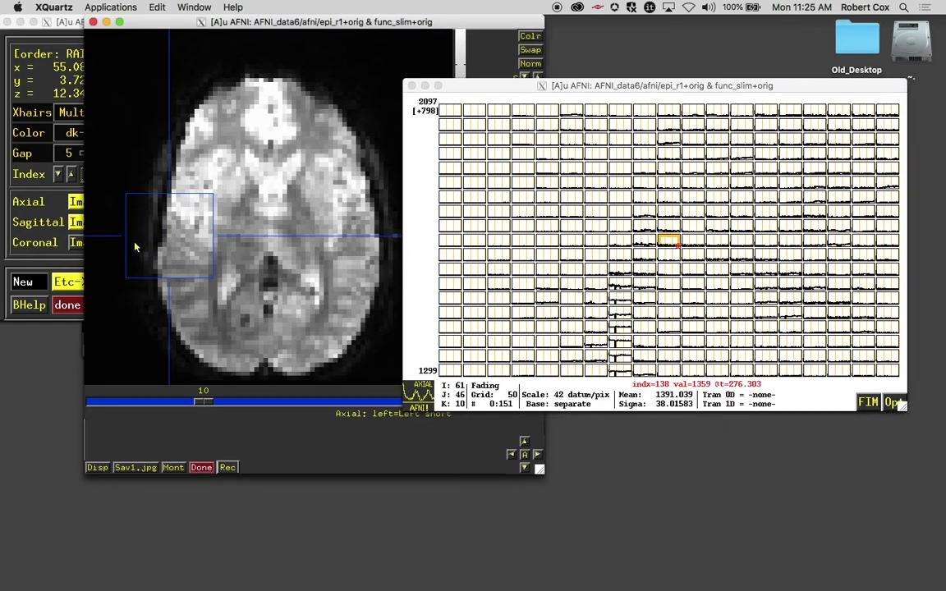
- Move the crosshair to a new brain spot and shrink the graph matrix back to 3x3
left_click(221, 204)
left_click(225, 204)
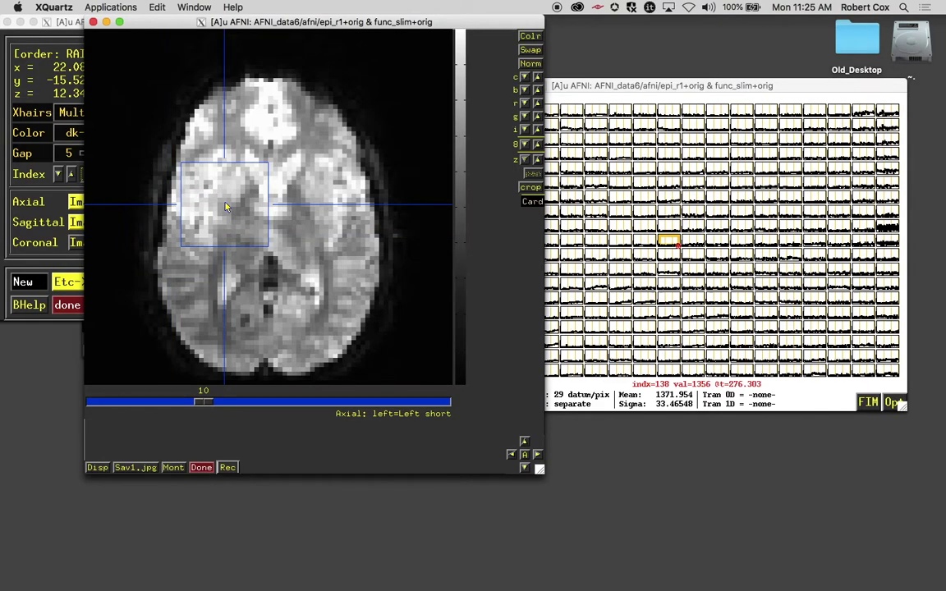
left_click(598, 91)
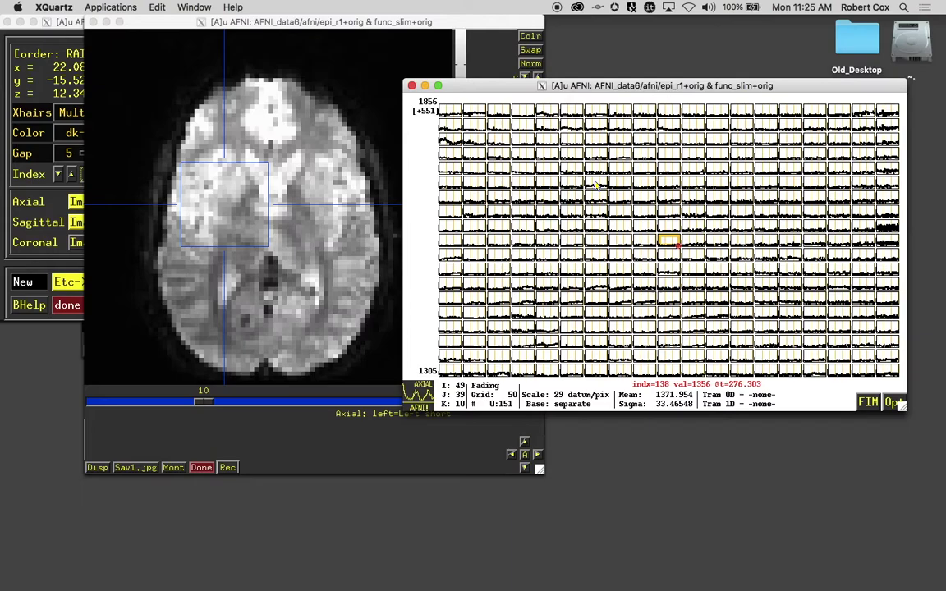
key("m")
key("m")
key("m")
key("m")
key("m")
key("m")
key("m")
key("m")
key("m")
key("m")
key("m")
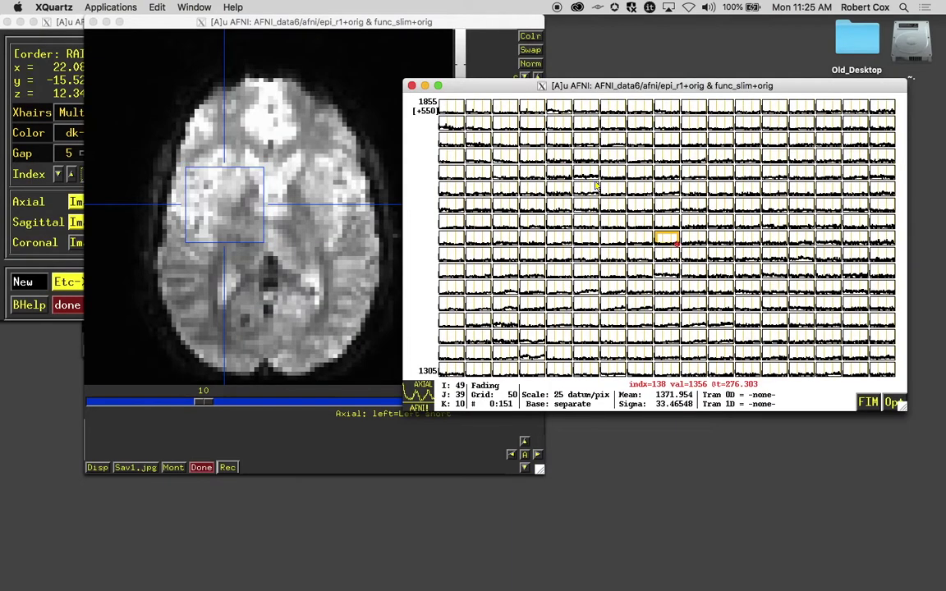
key("m")
key("m")
key("m")
key("m")
key("m")
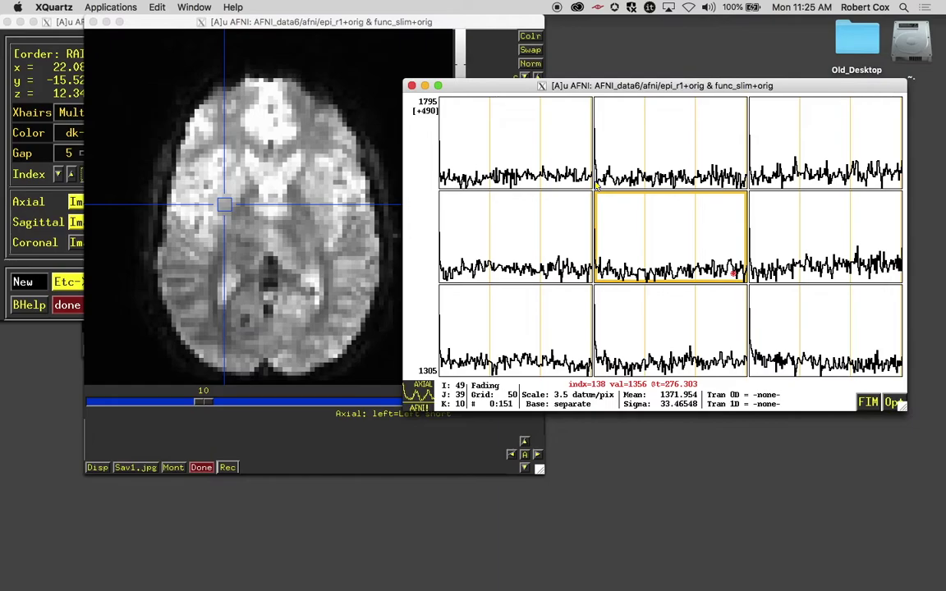
- Pick voxel 60,46,10 at the brain's left edge and bring the graph window forward
left_click(217, 197)
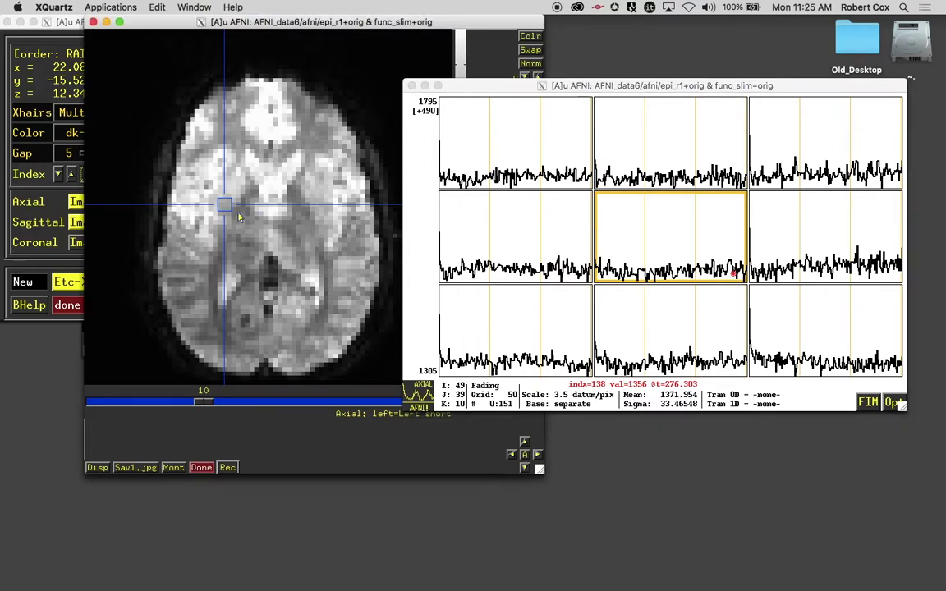
left_click(235, 351)
left_click(174, 237)
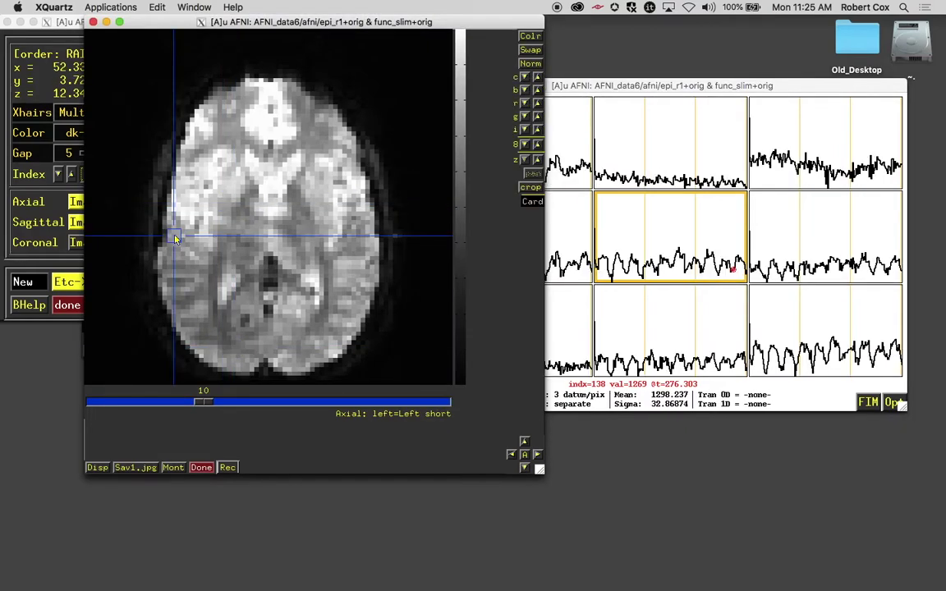
left_click(621, 198)
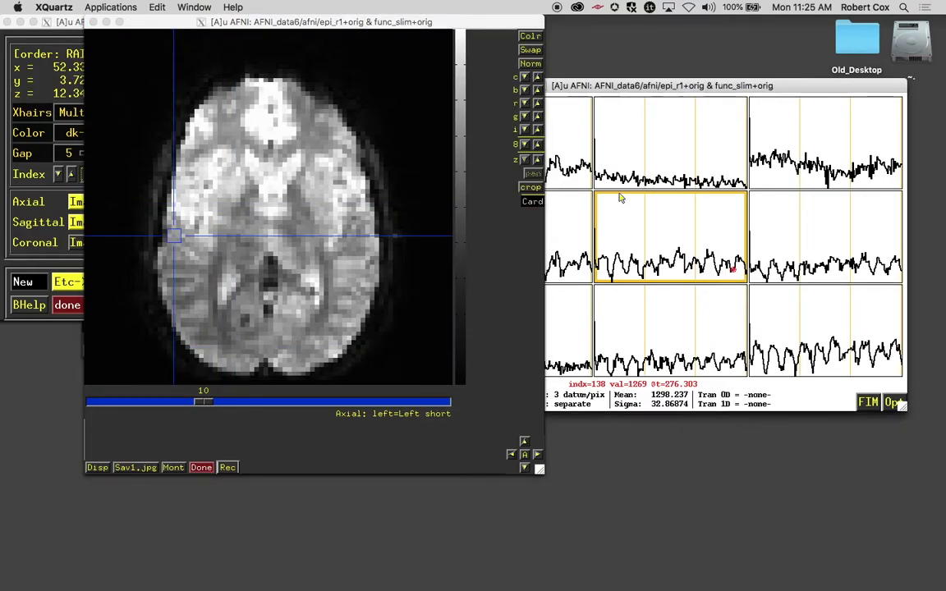
left_click(655, 89)
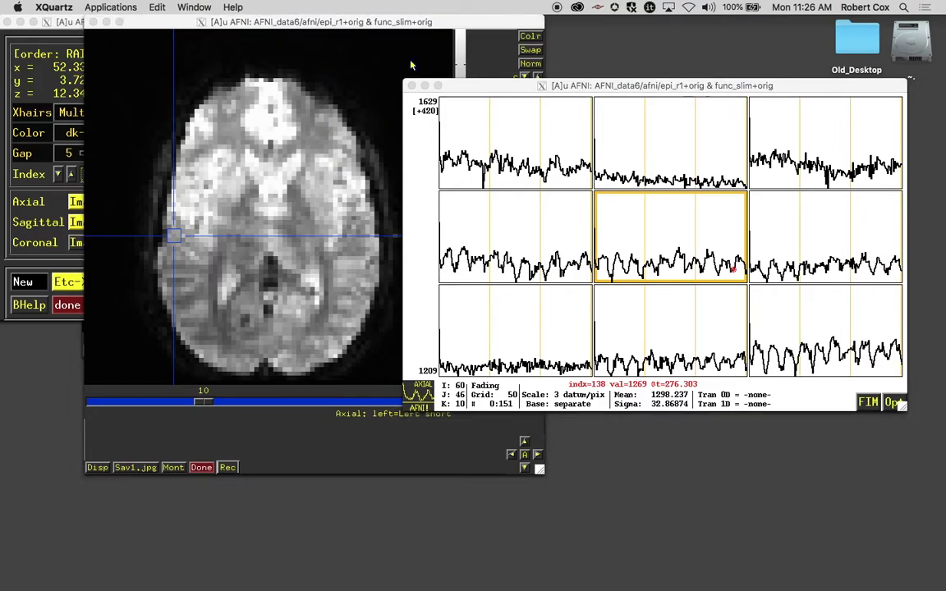
- Change the graph grid spacing from 50 to 30 with Opt > Grid > Choose
left_click(893, 402)
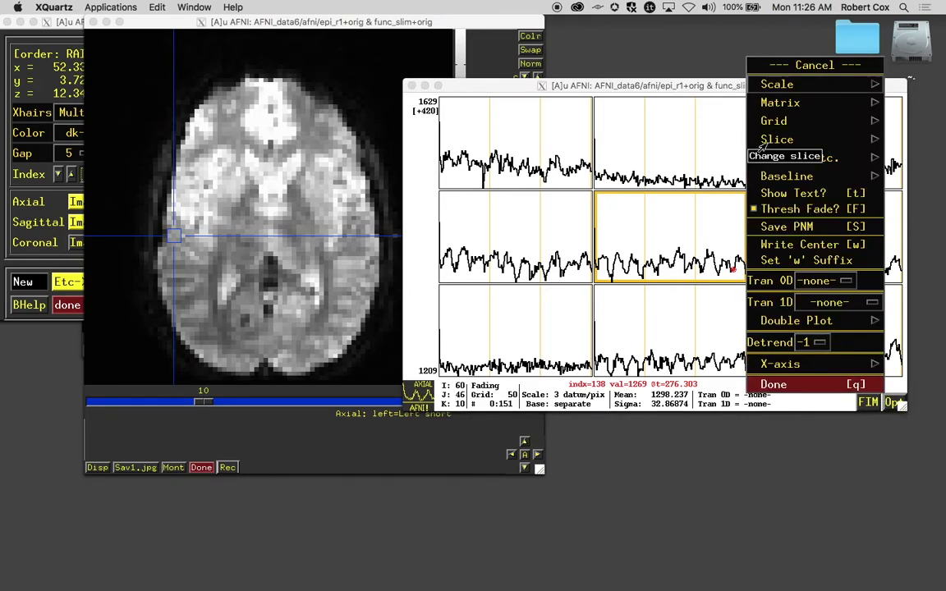
left_click(669, 90)
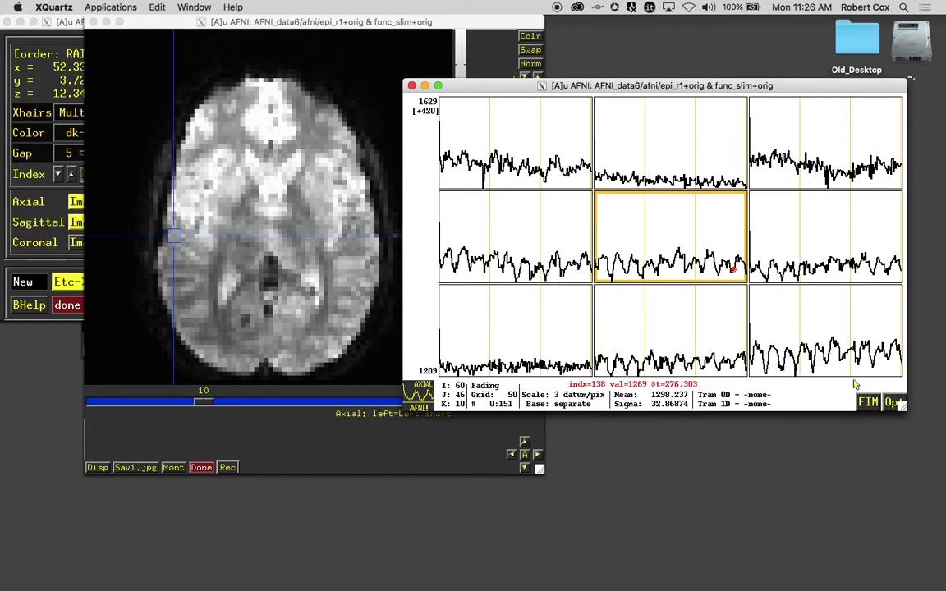
left_click(893, 403)
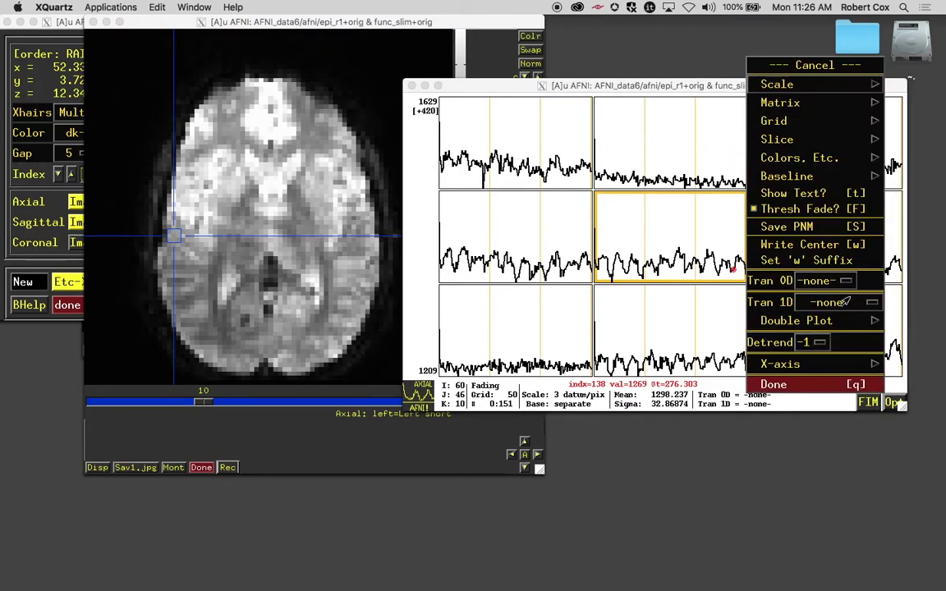
mouse_move(768, 123)
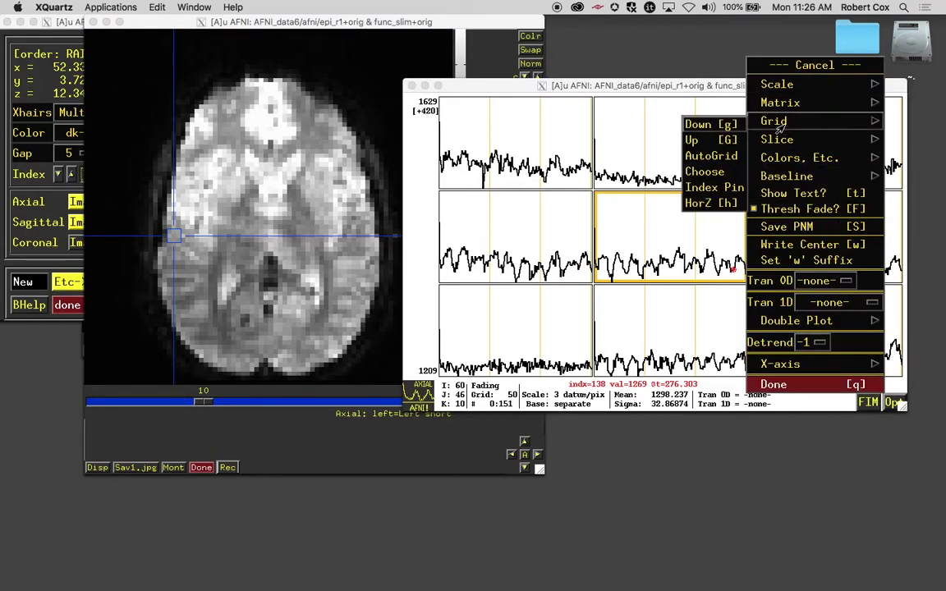
left_click(688, 173)
left_click_drag(877, 429, 889, 431)
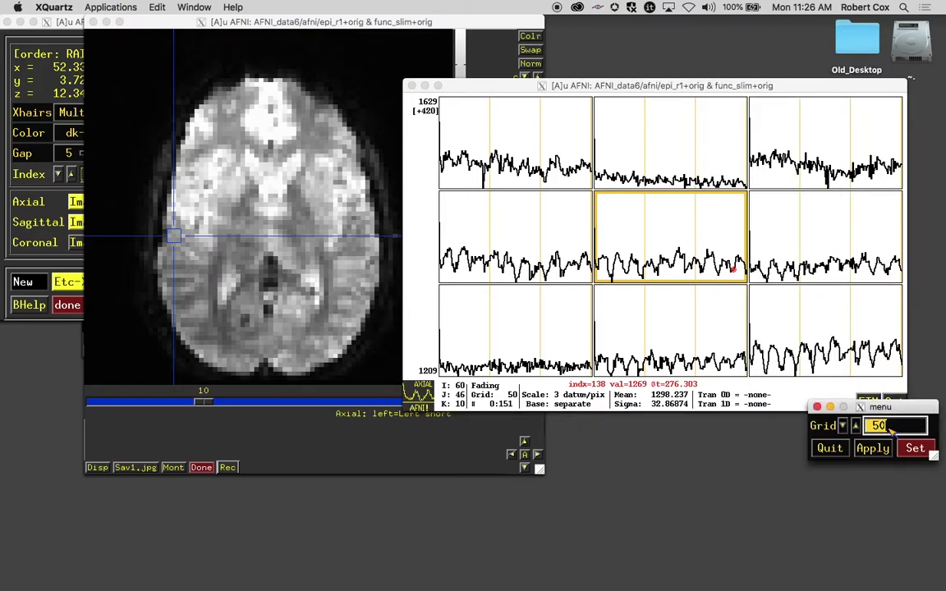
type("30")
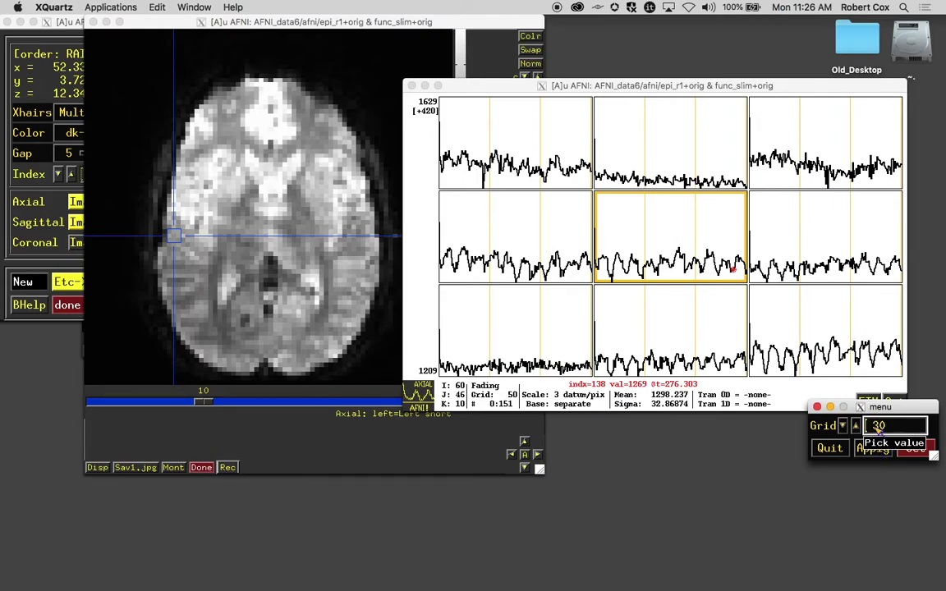
left_click(878, 451)
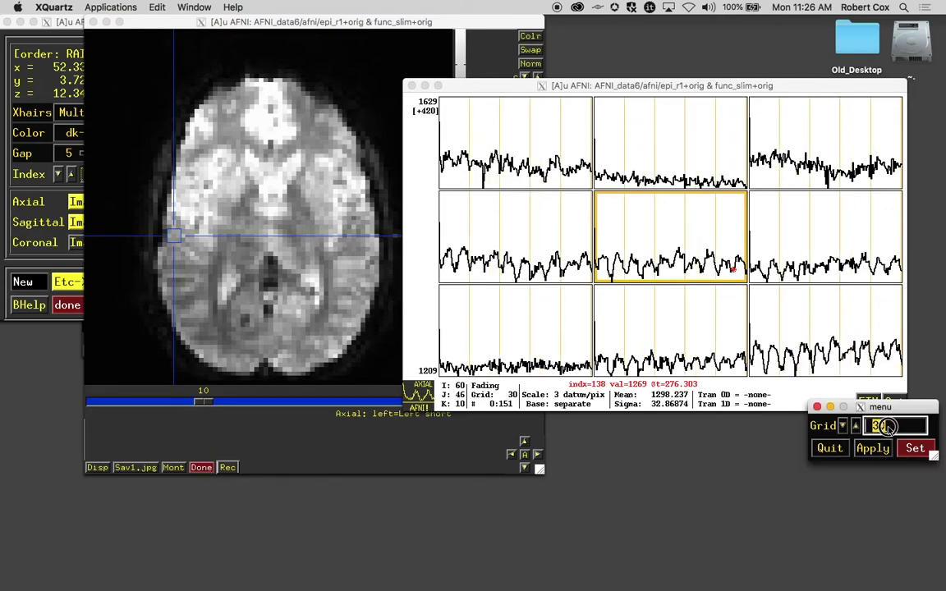
- Enter 99999 as grid spacing, clamped to 10000, so the grid lines disappear
double_click(891, 427)
key("BackSpace")
type("99999")
key("Return")
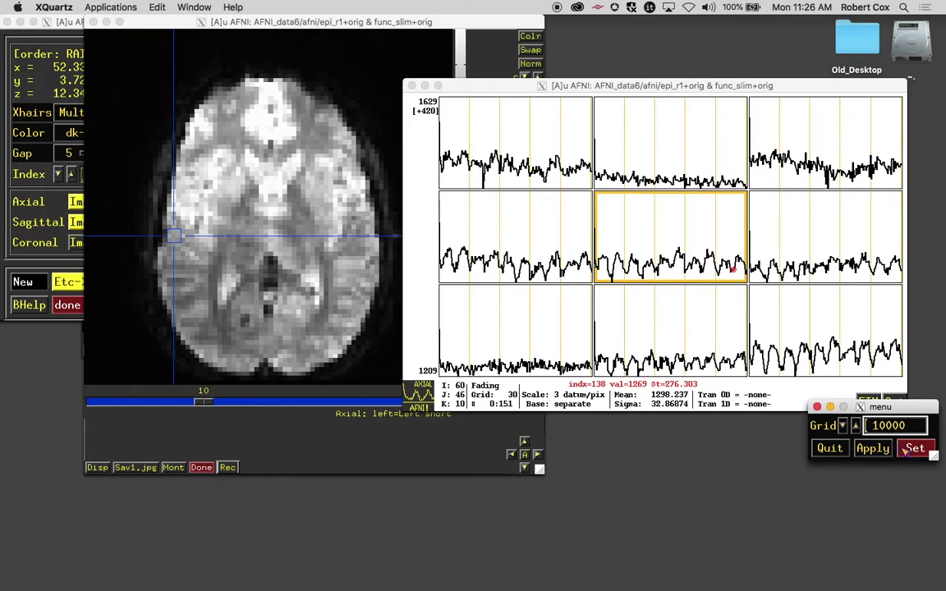
left_click(906, 450)
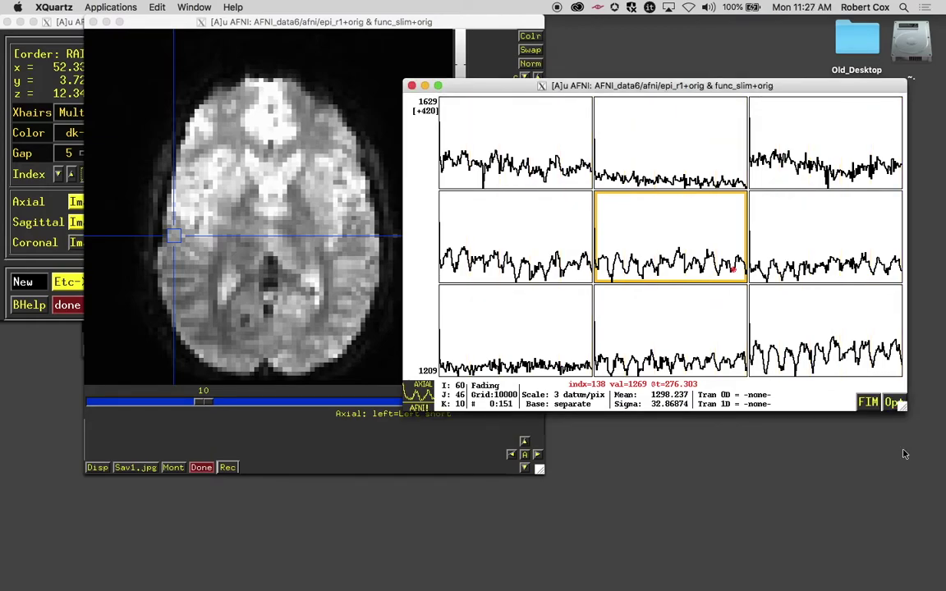
- Move the graph window up and left beside the brain image
left_click(894, 402)
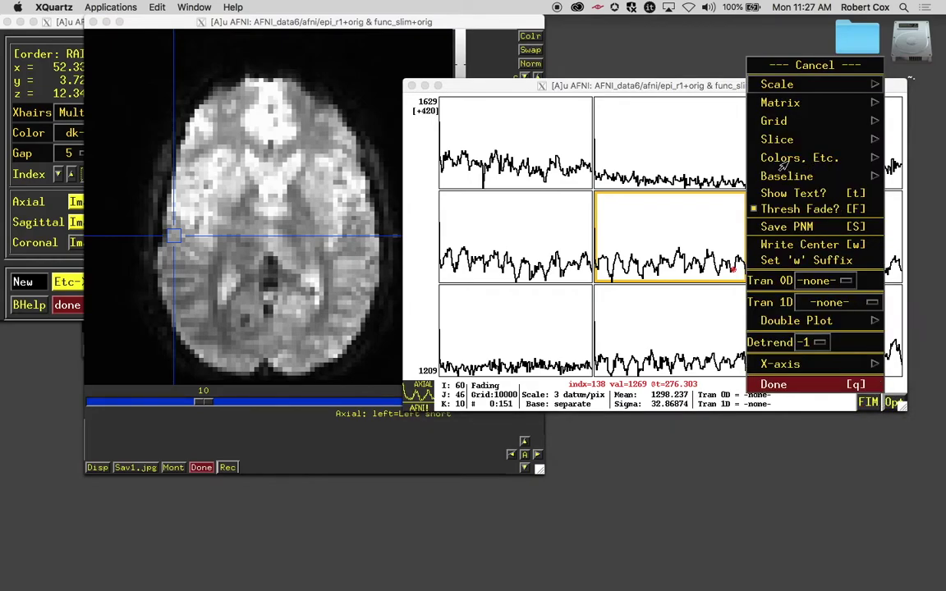
mouse_move(785, 161)
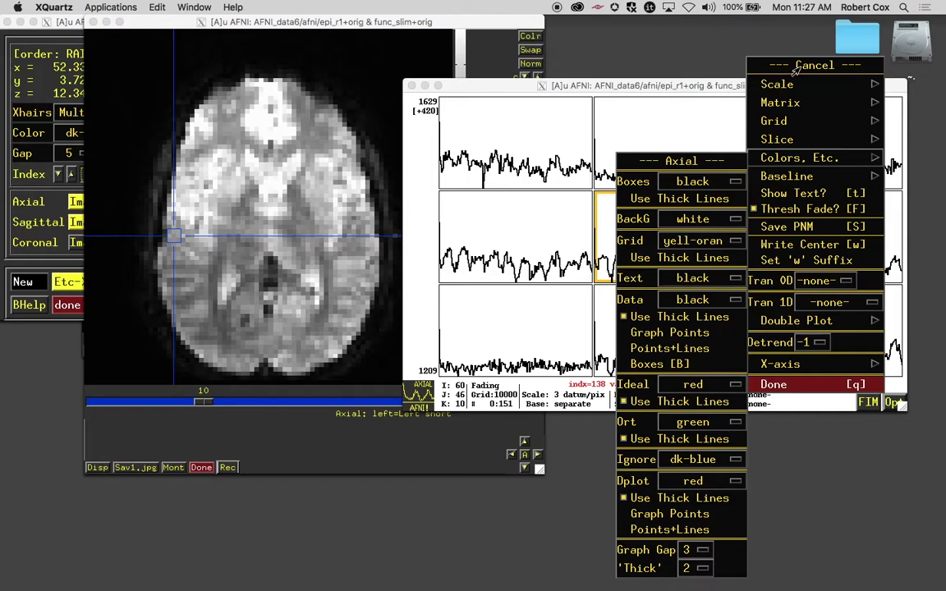
left_click(723, 61)
left_click_drag(726, 86, 692, 32)
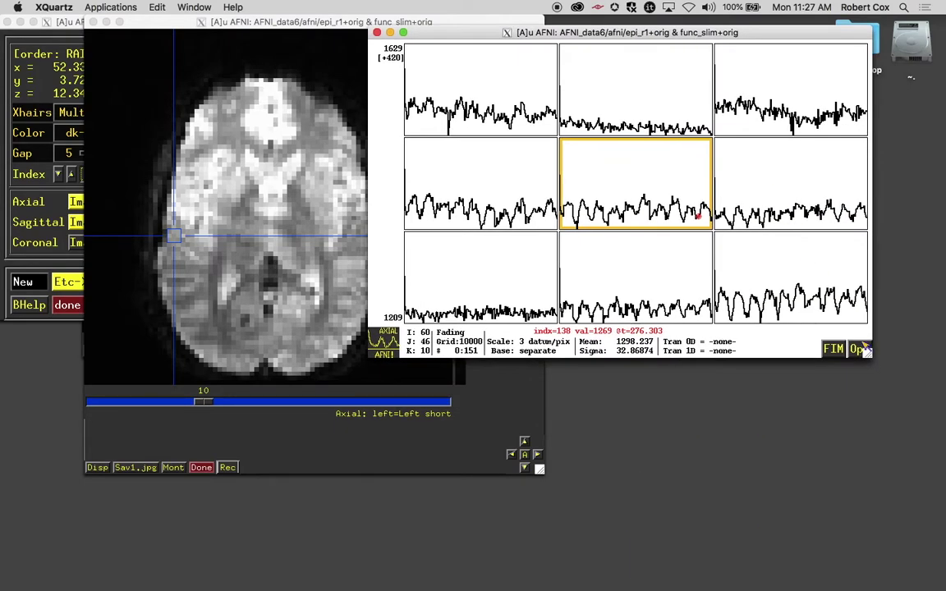
- Set the Thick line width to 4 in Opt > Colors, Etc. for the data traces
left_click(857, 350)
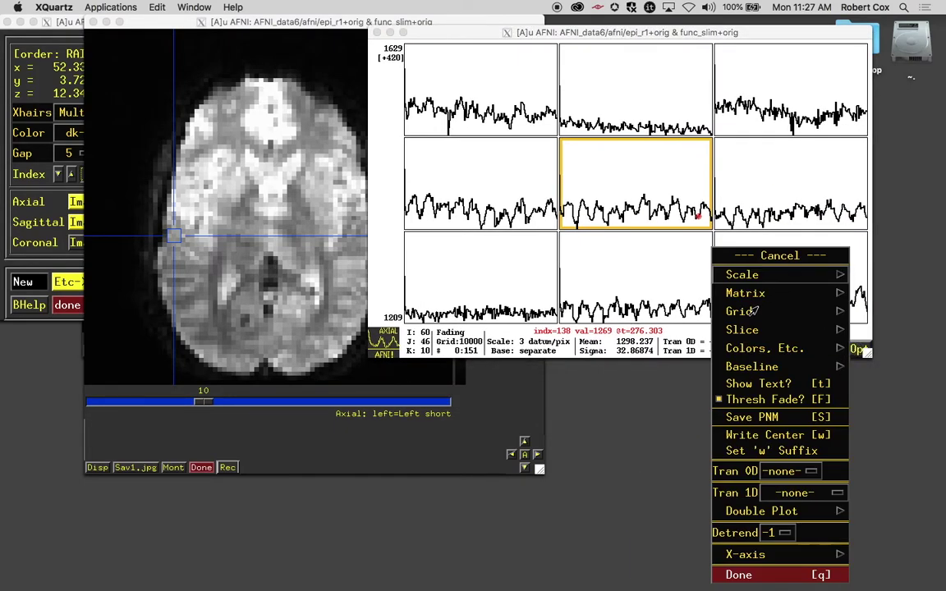
mouse_move(748, 350)
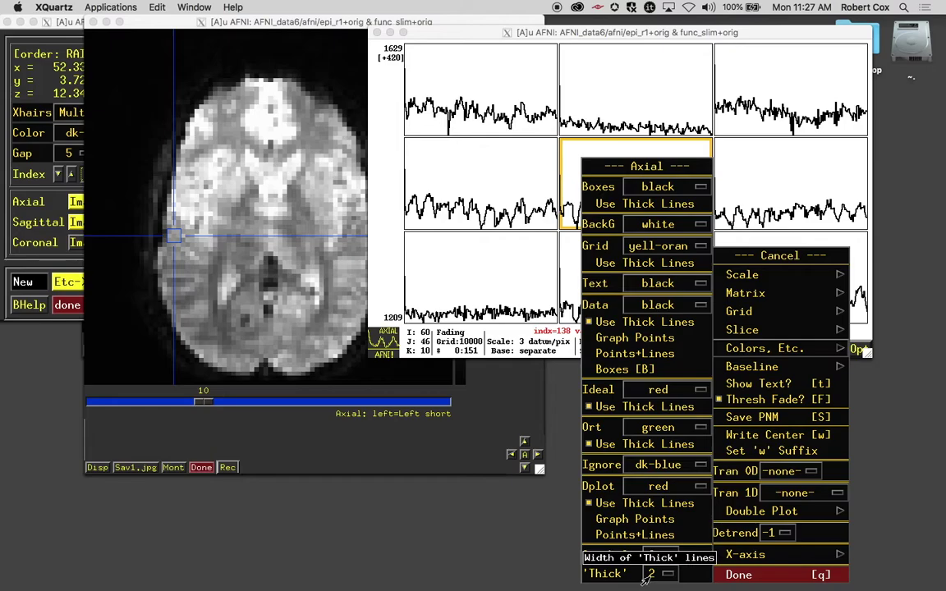
left_click(647, 578)
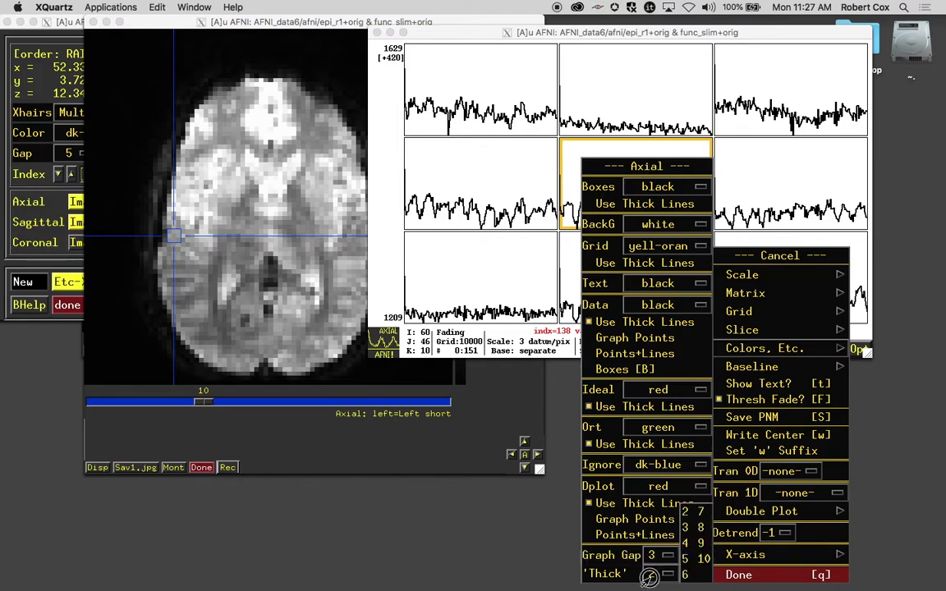
left_click(684, 546)
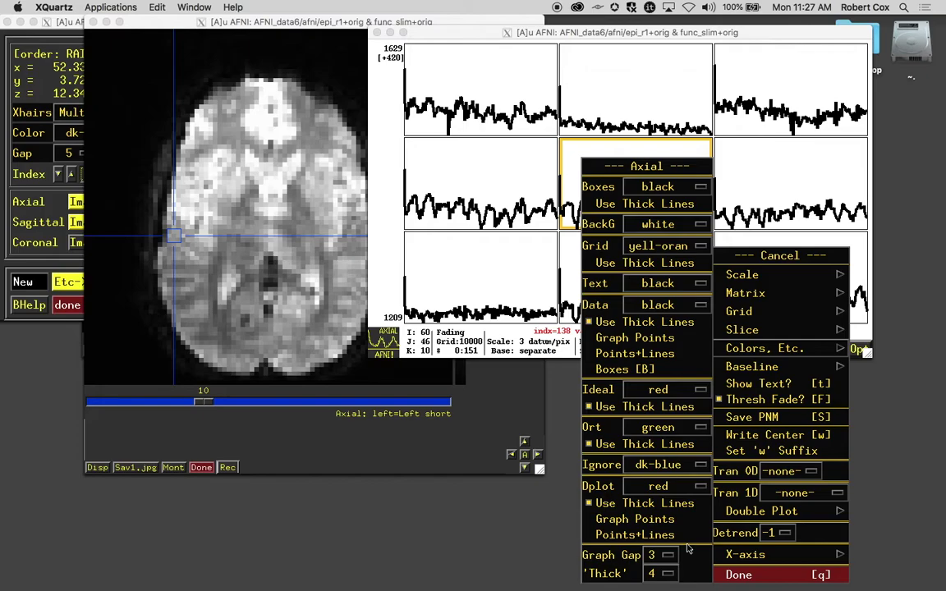
left_click(618, 173)
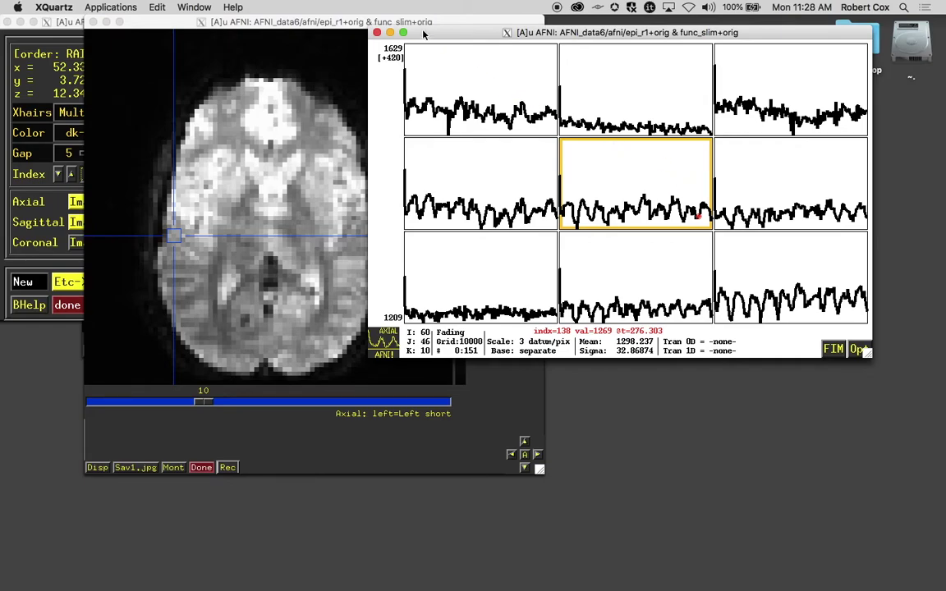
left_click(858, 350)
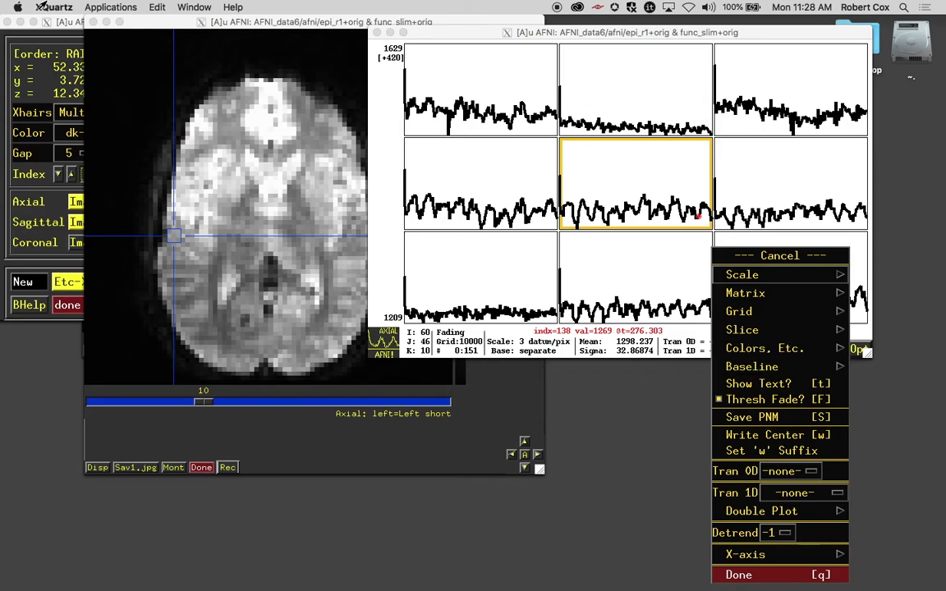
left_click(155, 22)
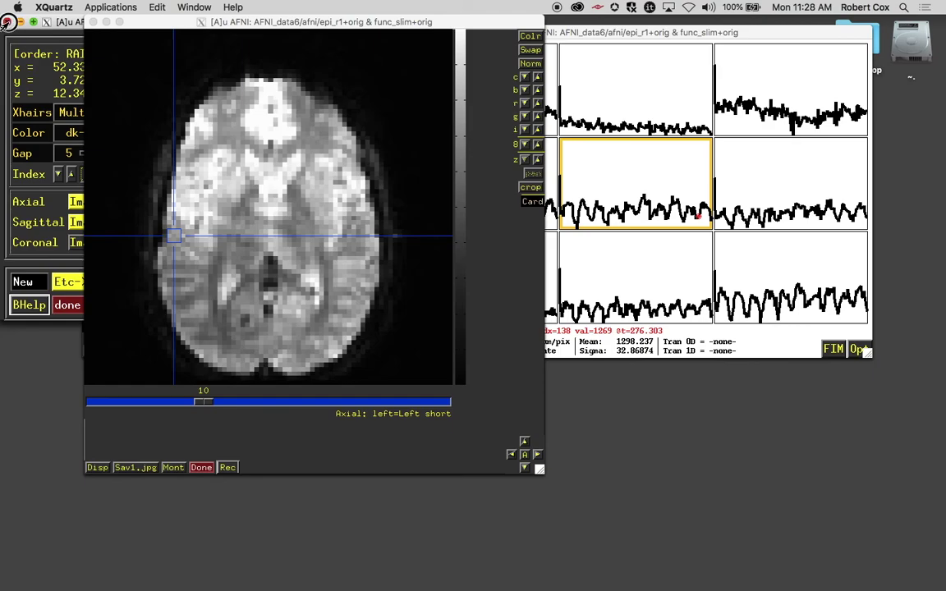